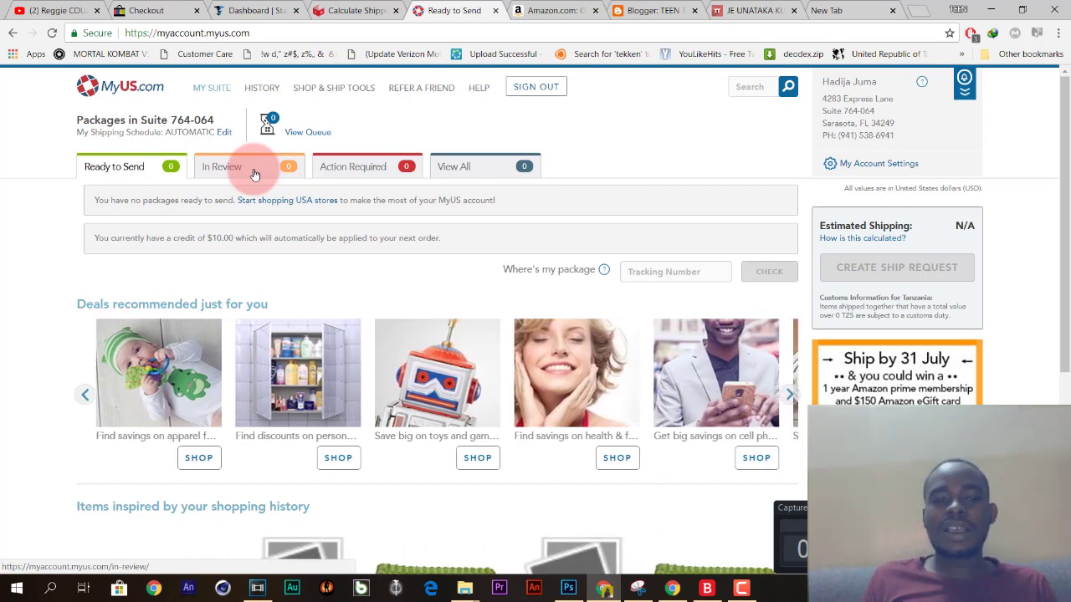
Show the MyUS.com transaction history for all time instead of recent transactions.
click(261, 89)
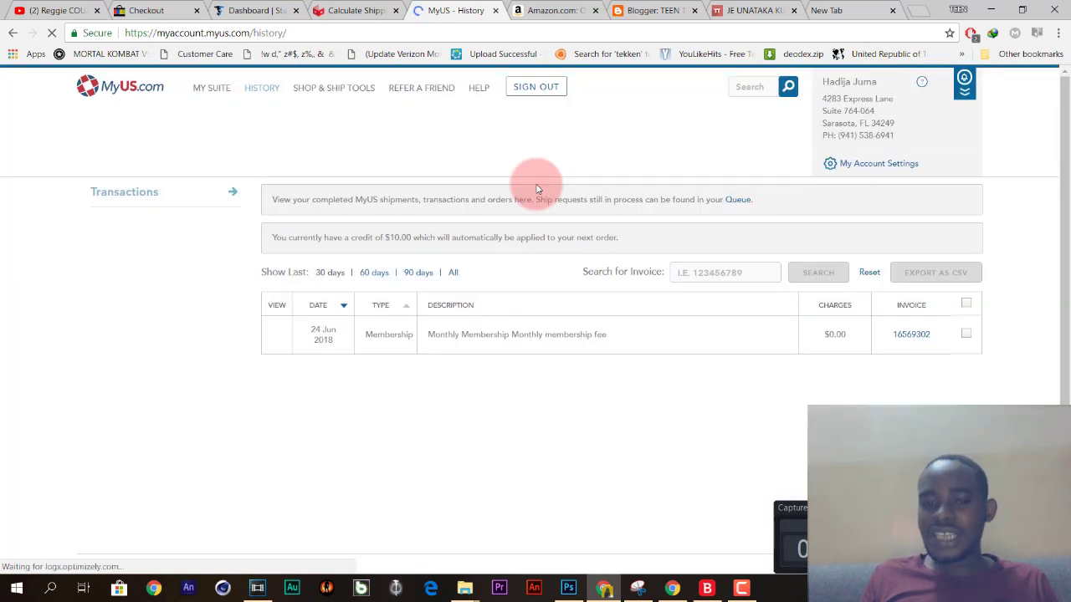
click(453, 274)
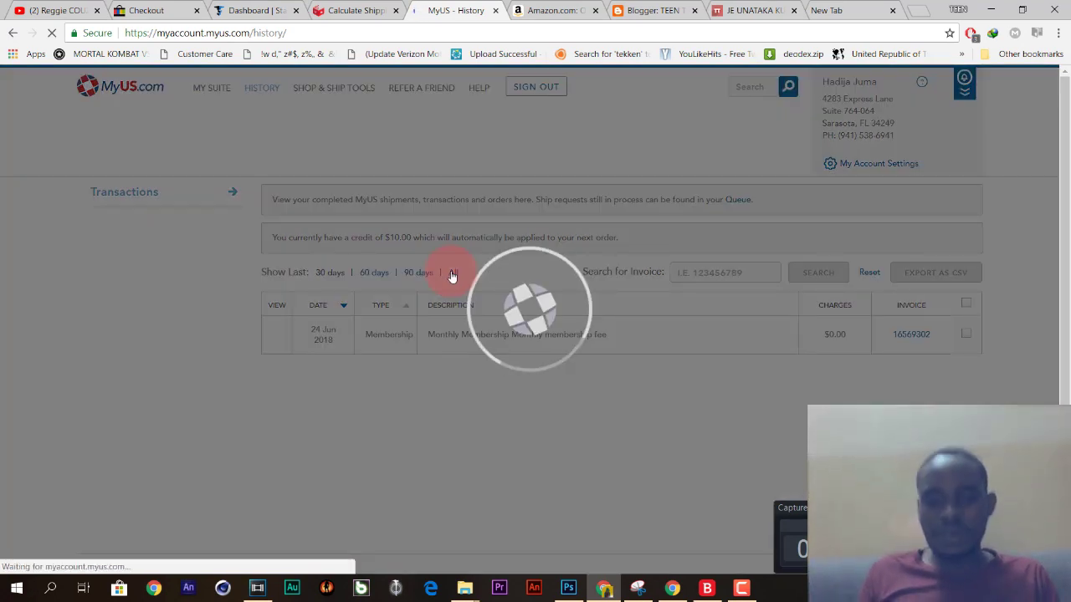
Highlight the $307.97 shipping charge and the adjustment row's description in the history table.
scroll(469, 280, down, 10)
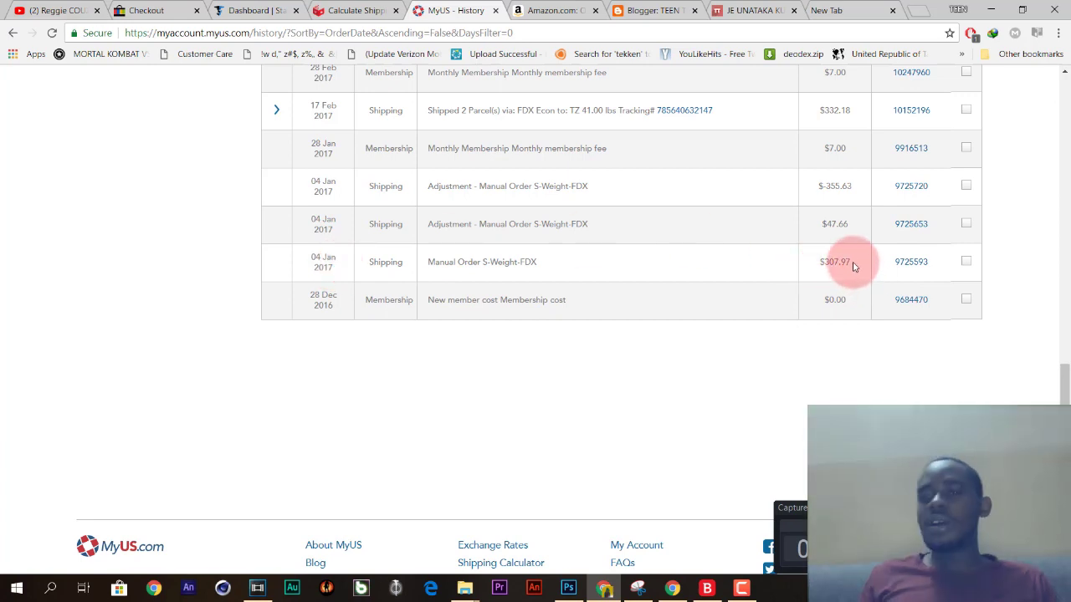
drag(851, 266, 826, 262)
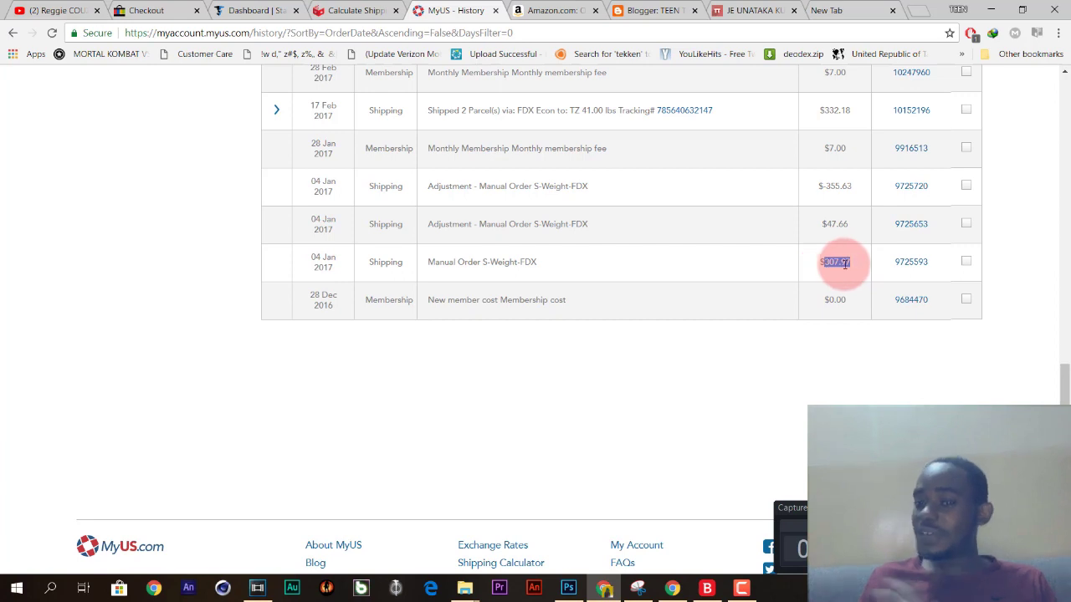
click(838, 263)
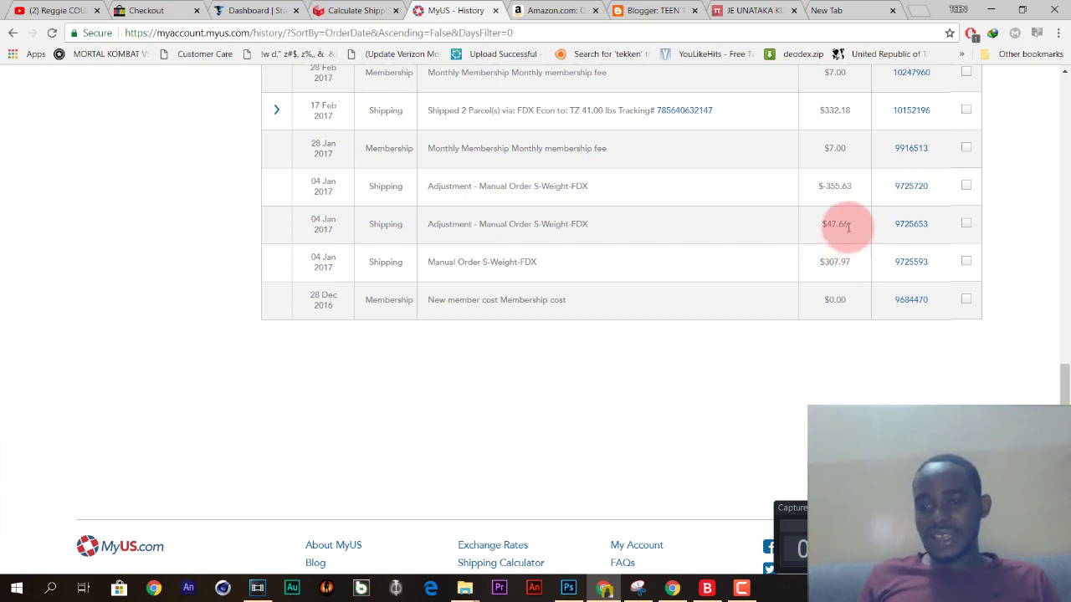
drag(851, 264, 827, 263)
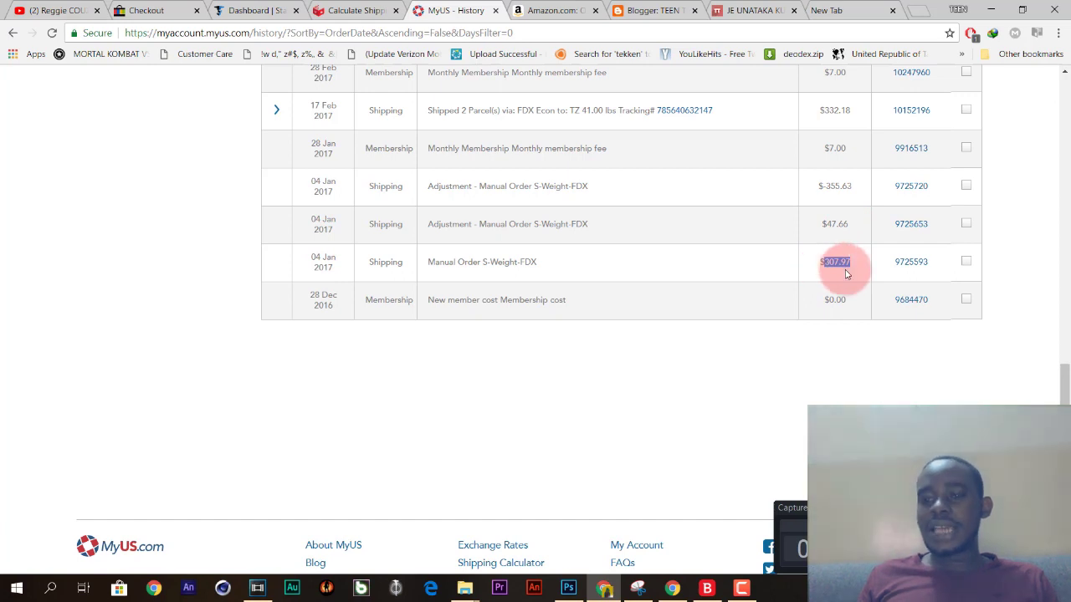
click(844, 269)
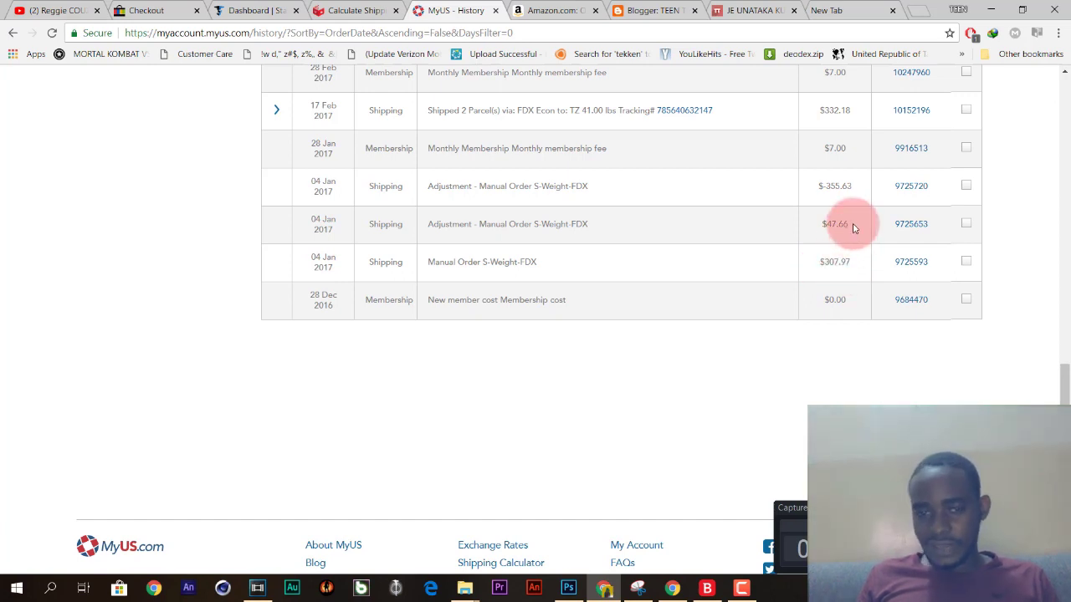
drag(430, 224, 616, 228)
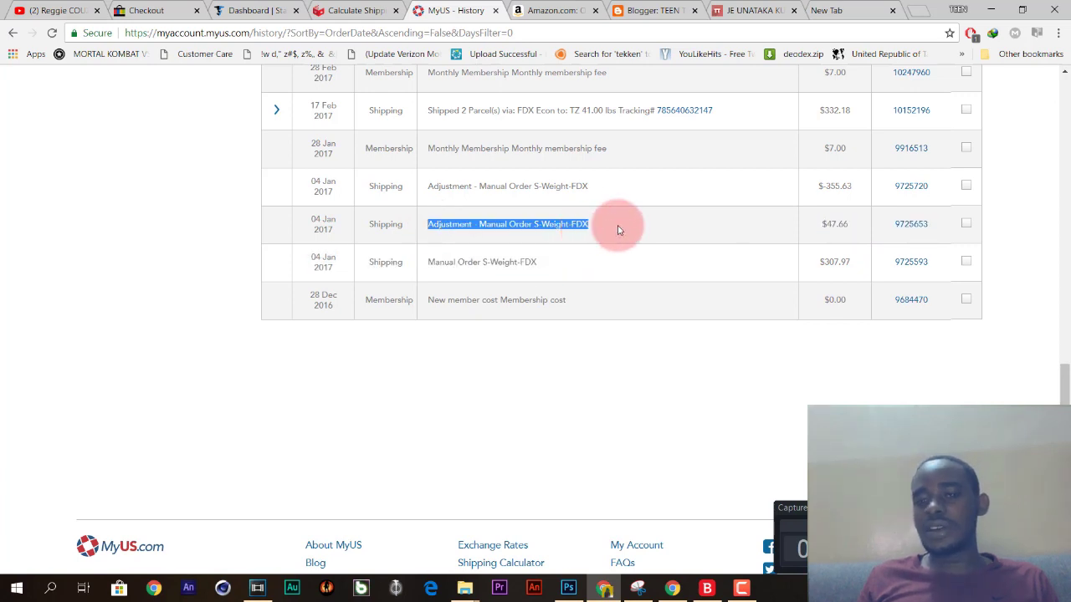
click(617, 228)
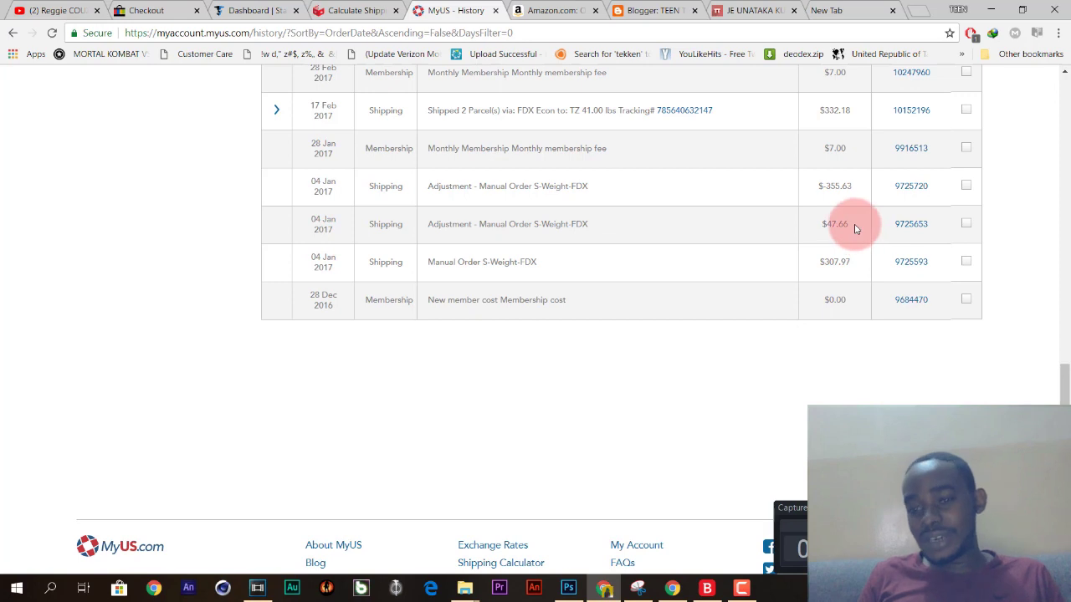
Highlight the $47.66, $307.97 and $-355.63 amounts, then switch to the stackry search window.
drag(852, 226, 825, 224)
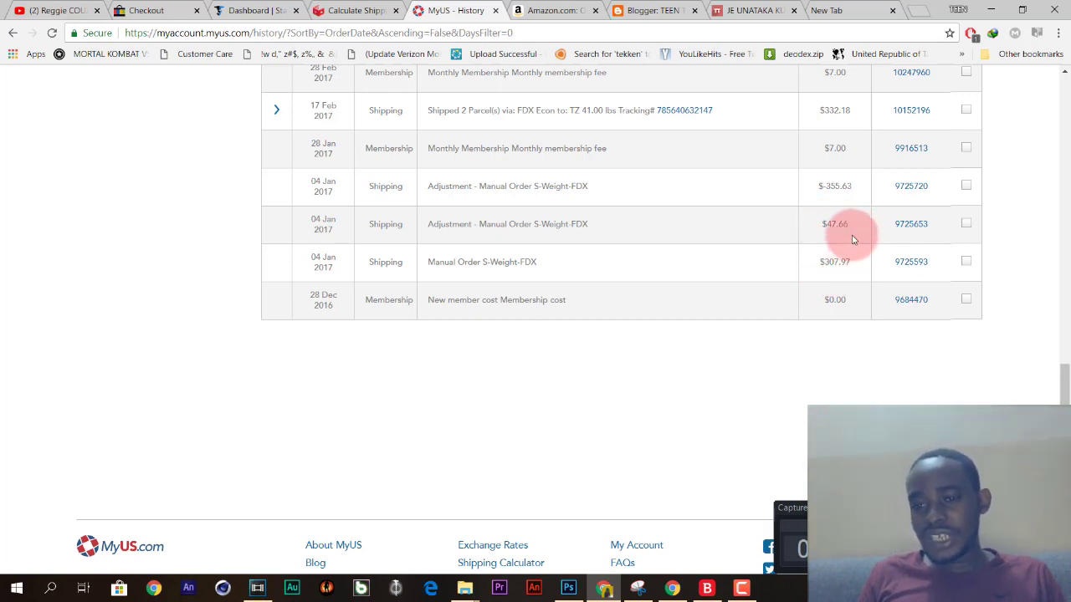
drag(852, 186, 825, 185)
scroll(490, 347, up, 2)
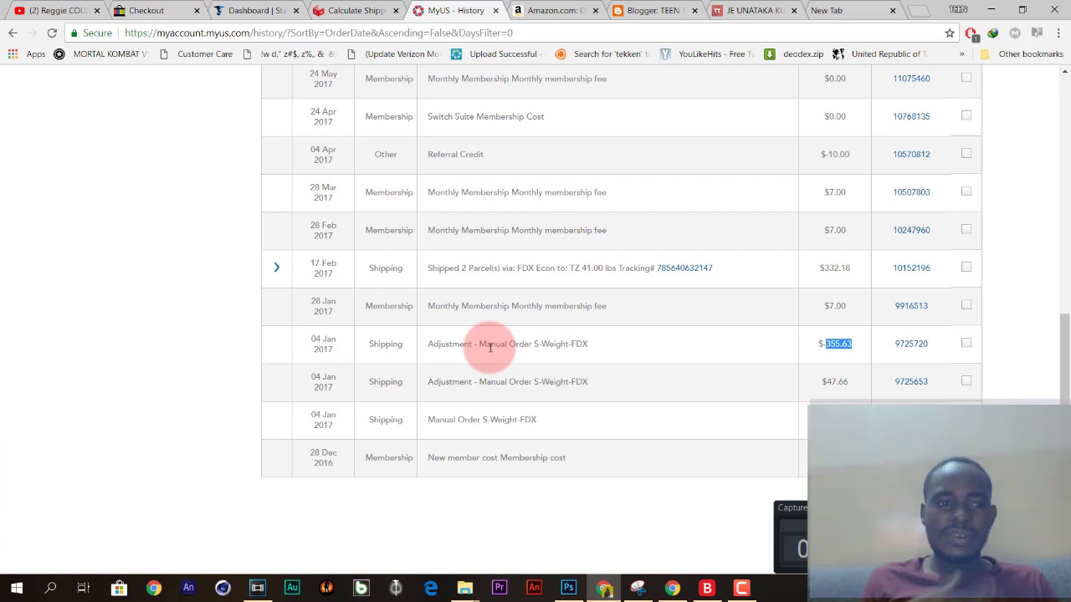
scroll(491, 347, down, 1)
click(855, 356)
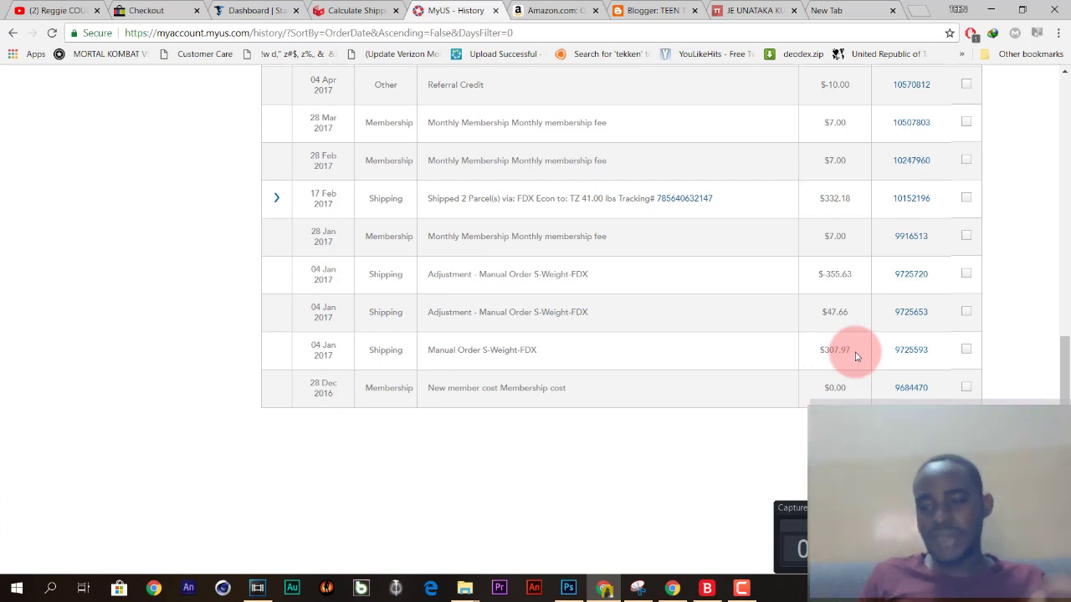
drag(855, 355, 825, 349)
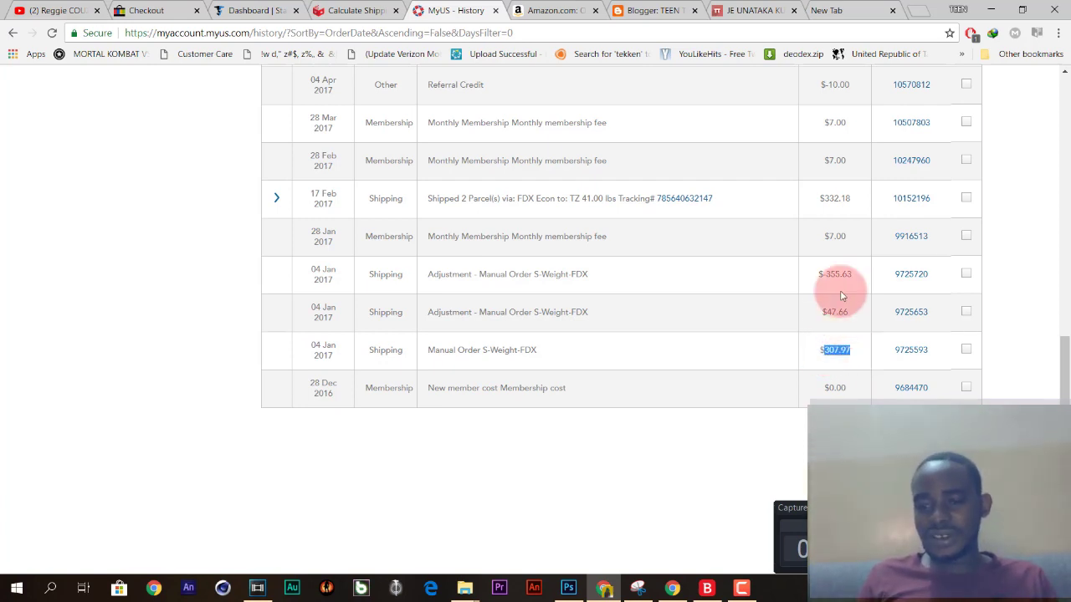
drag(854, 274, 866, 291)
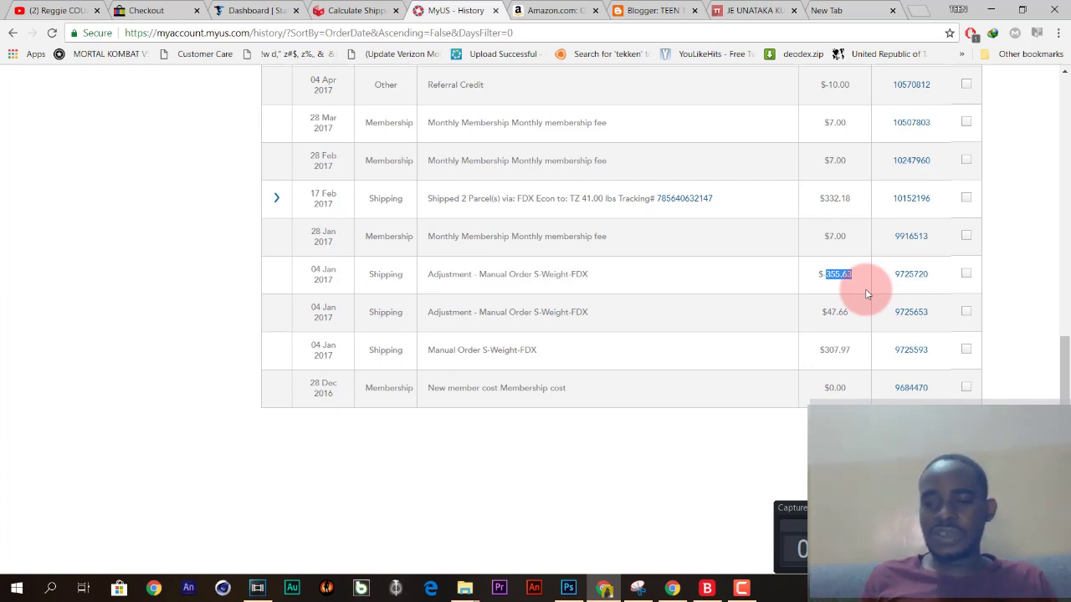
scroll(866, 293, up, 1)
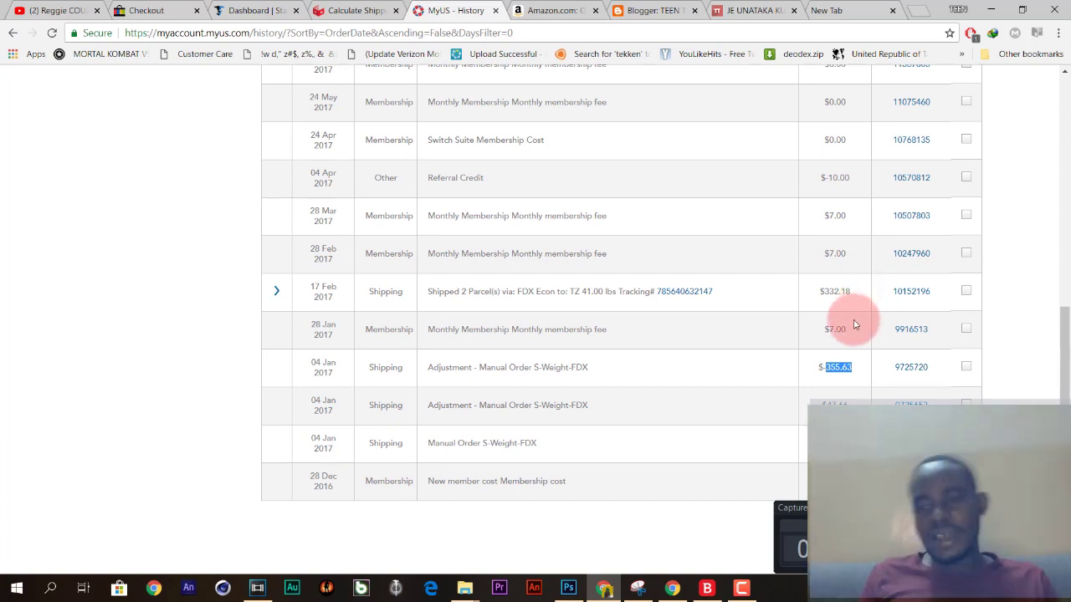
key(alt+Tab)
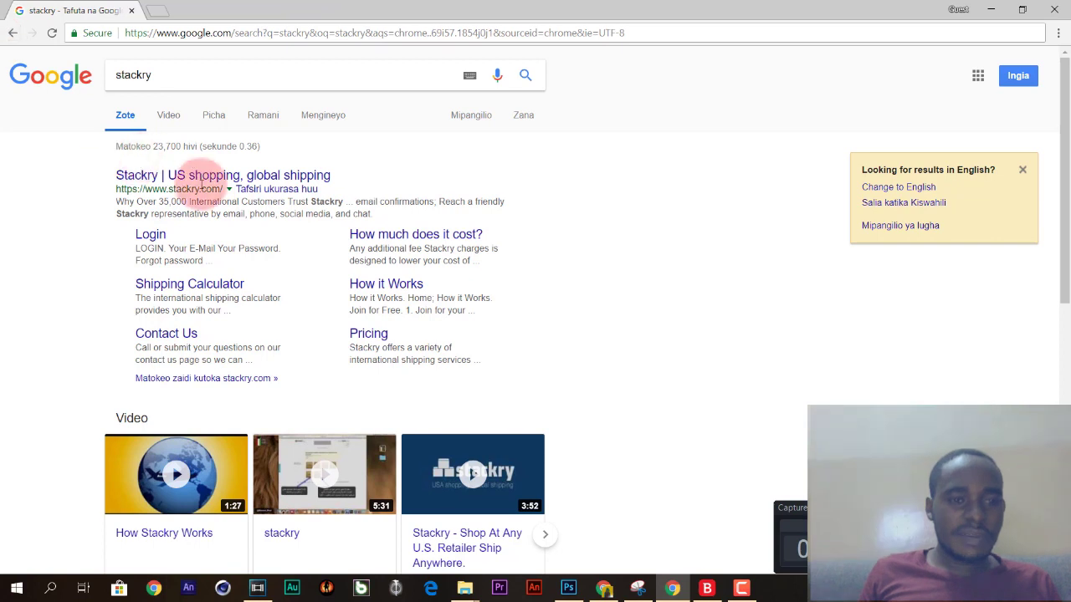
Open the Stackry site and search 'vykingship' in a new tab, returning to Stackry's homepage.
click(203, 185)
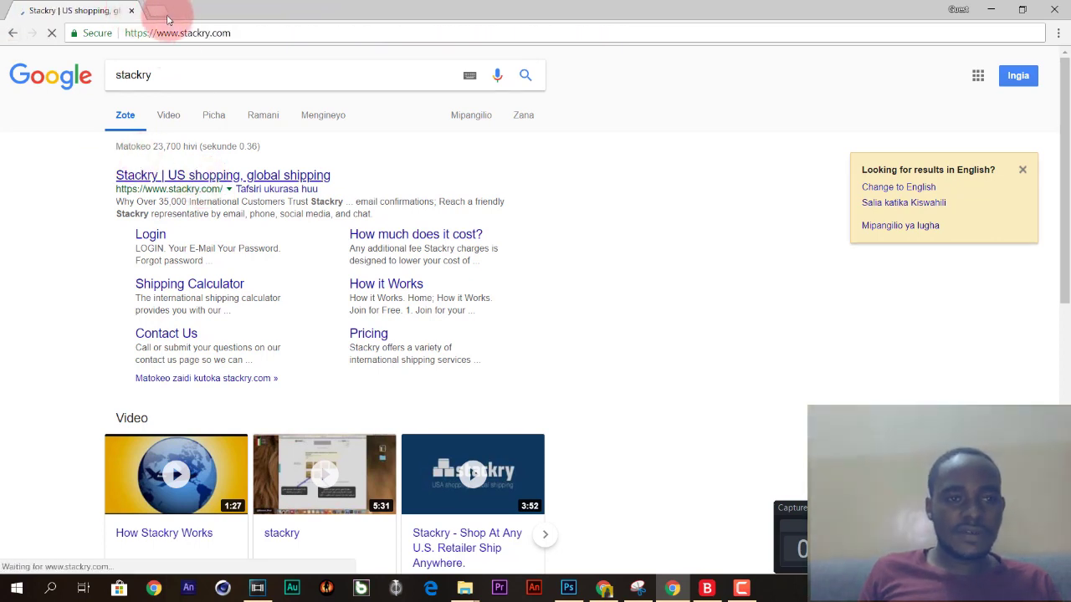
key(ctrl+t)
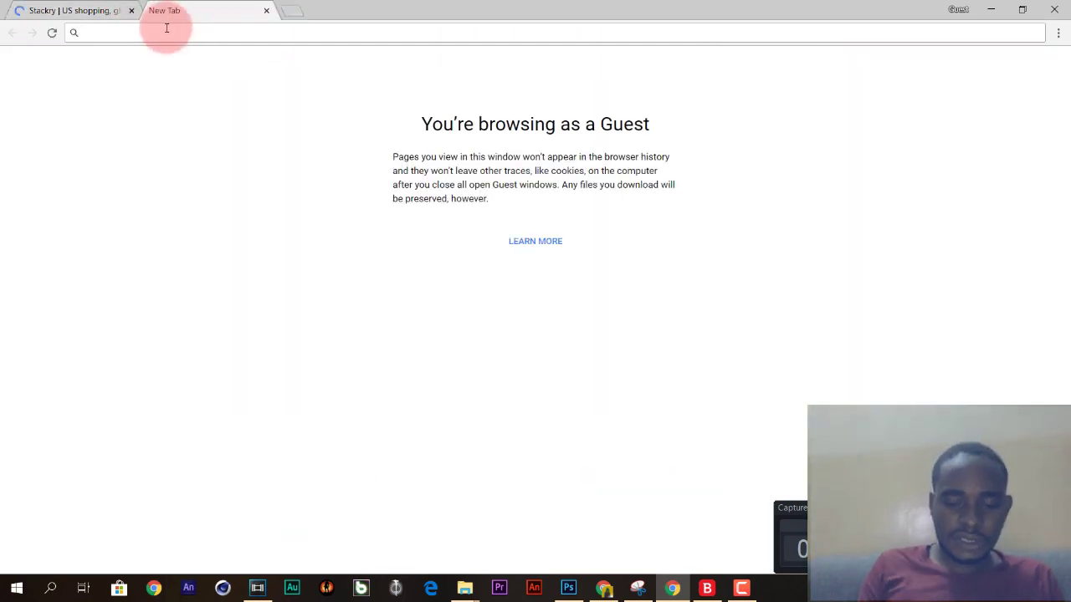
text(vyking)
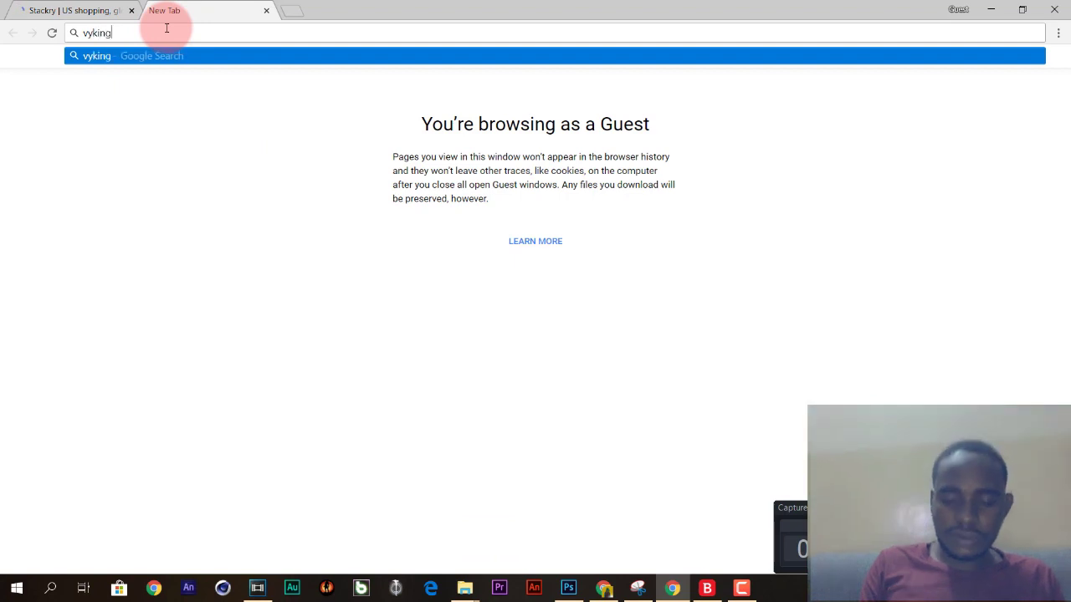
text(ship)
key(Return)
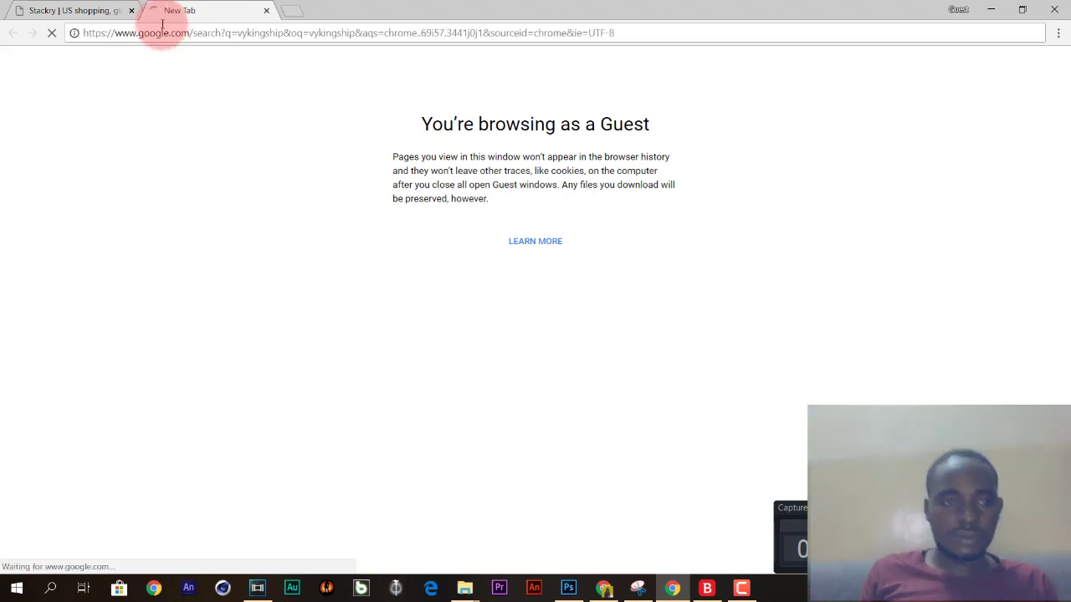
click(84, 8)
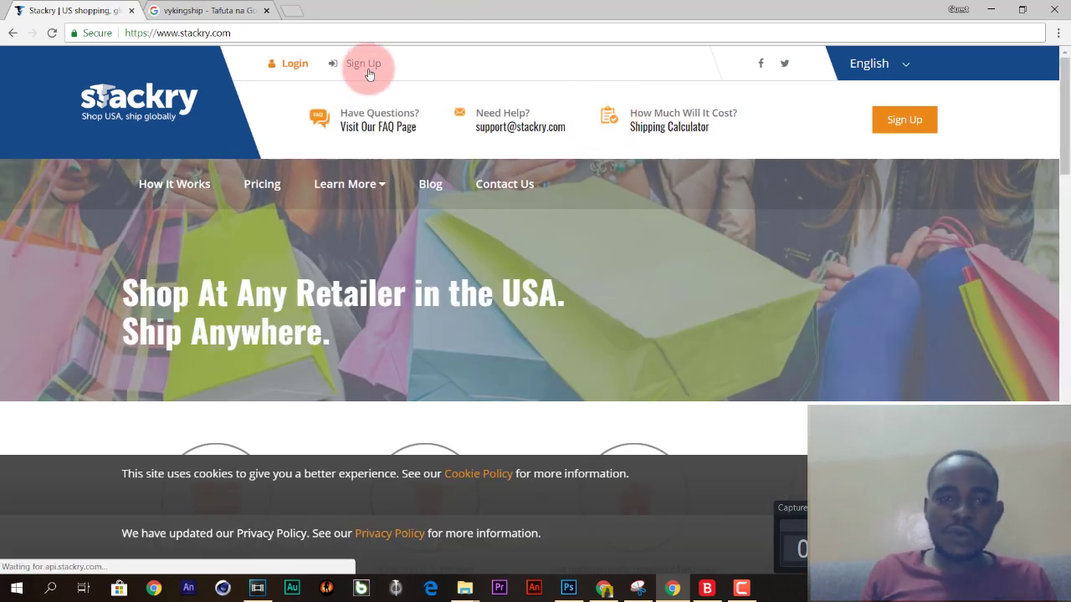
Open Stackry's Sign Up Now form and enter an email address, password and password confirmation.
click(372, 65)
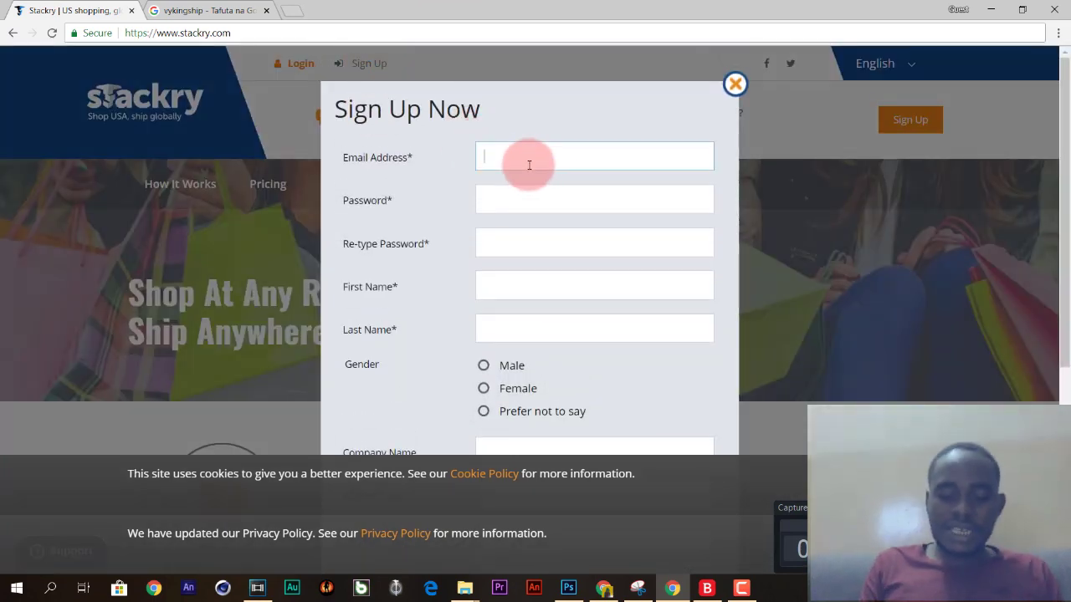
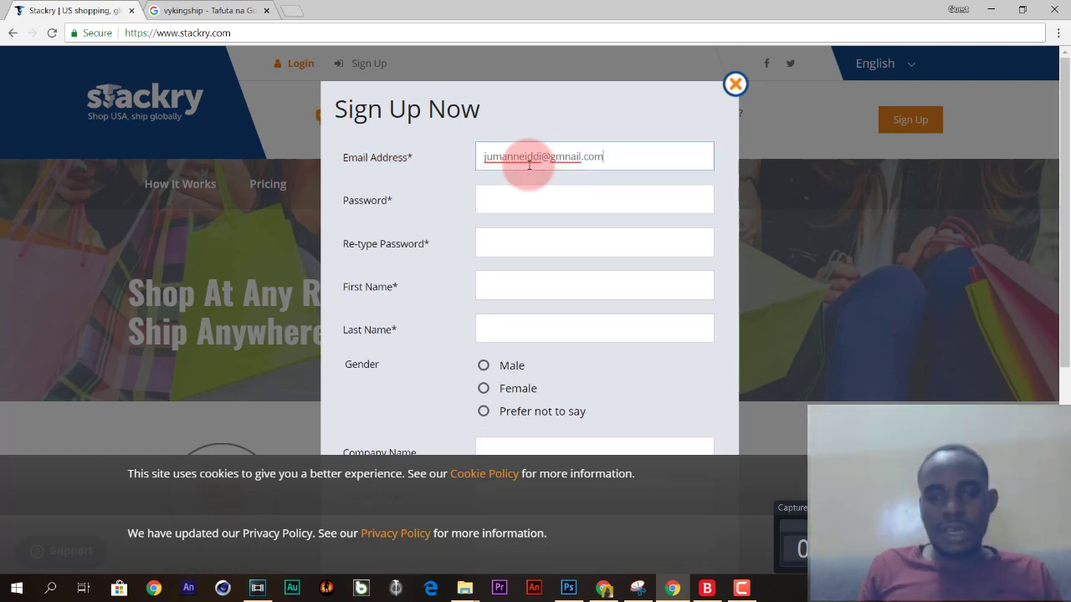
click(512, 205)
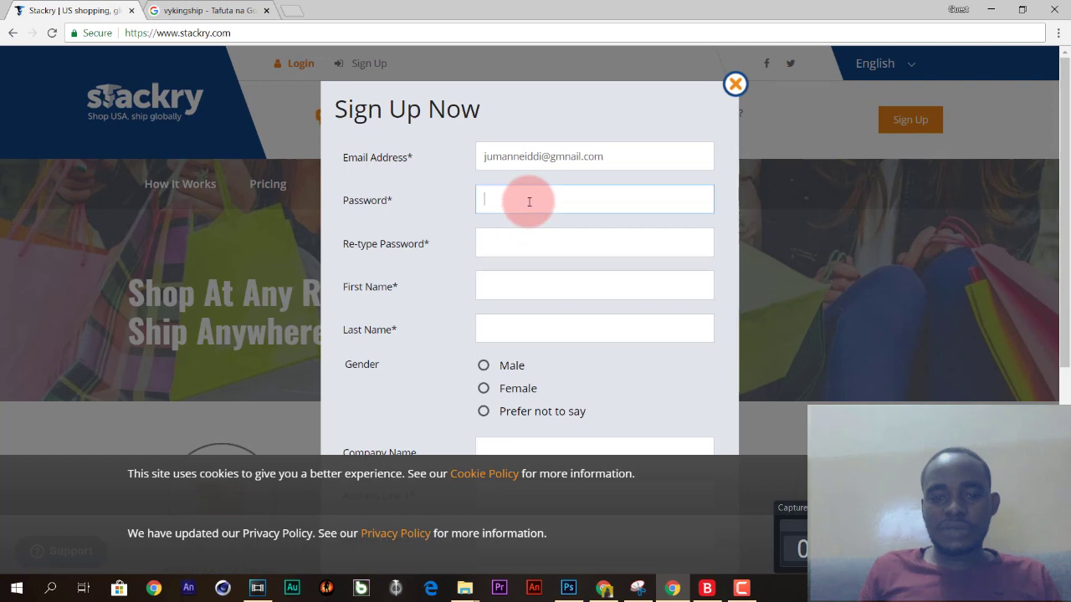
text(*******)
click(539, 303)
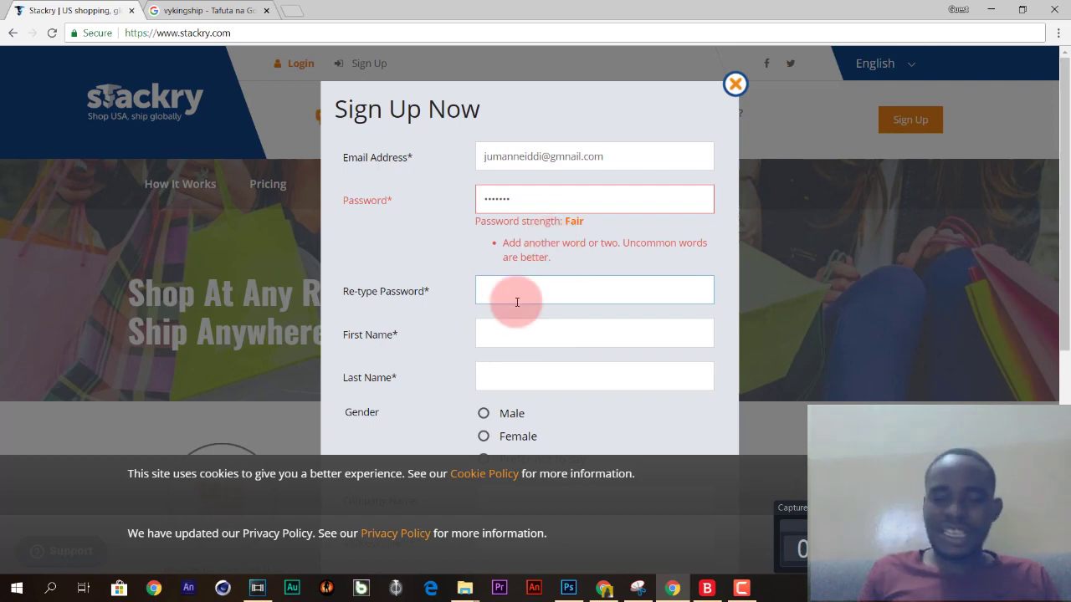
text(••••••)
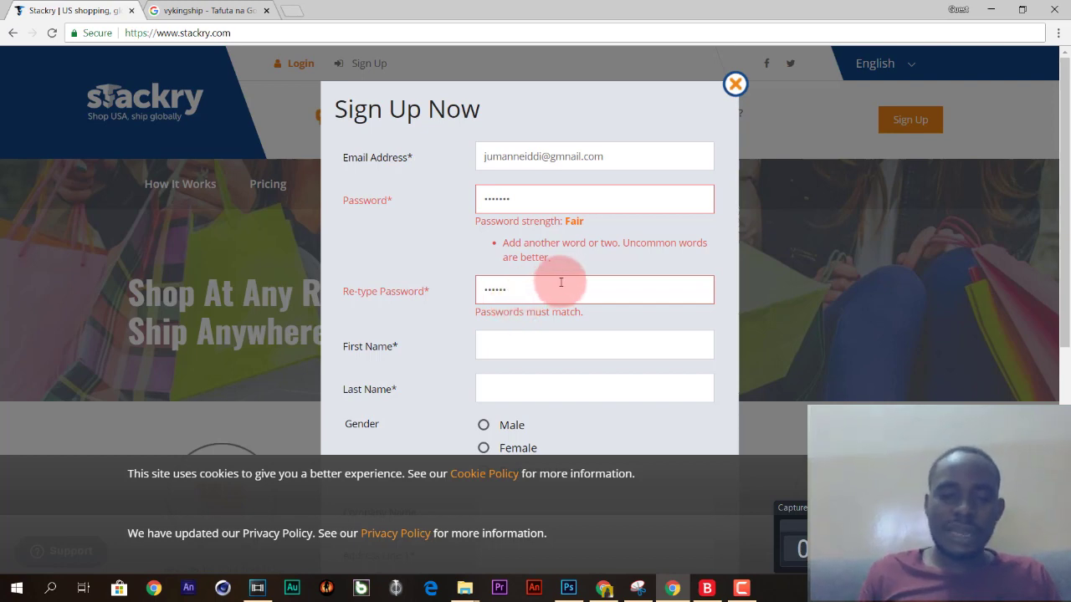
Step through the name and gender fields and scroll down to the Company Name field.
click(514, 342)
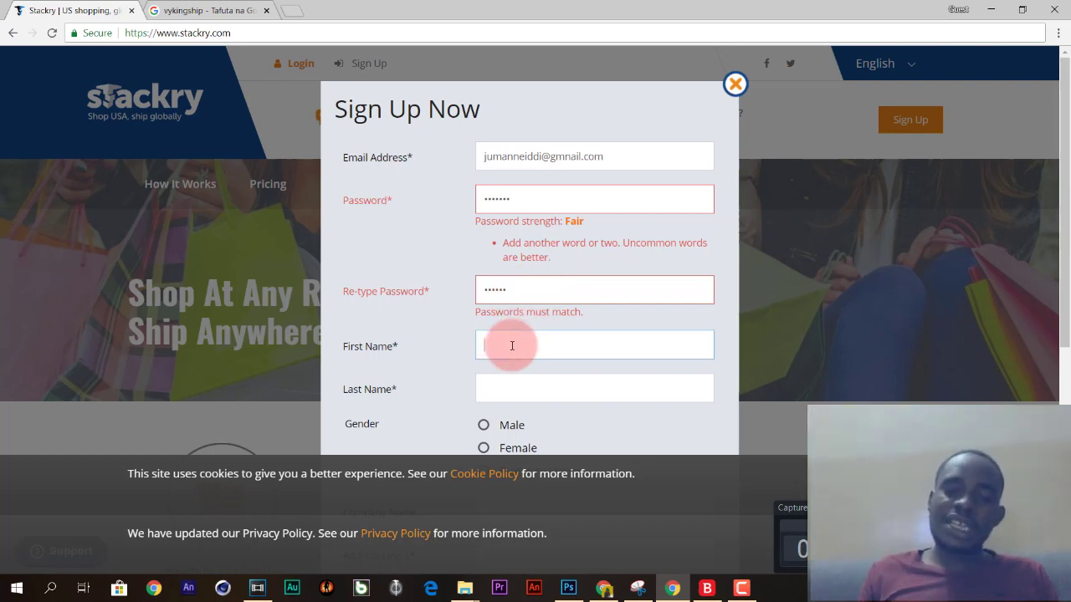
click(504, 391)
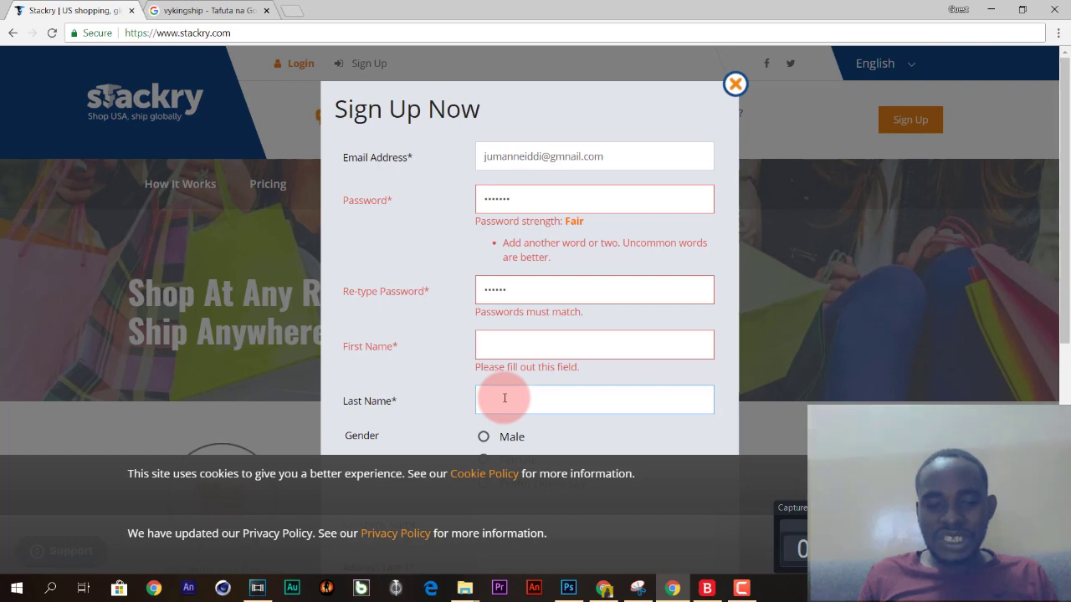
scroll(504, 397, down, 4)
scroll(504, 398, up, 2)
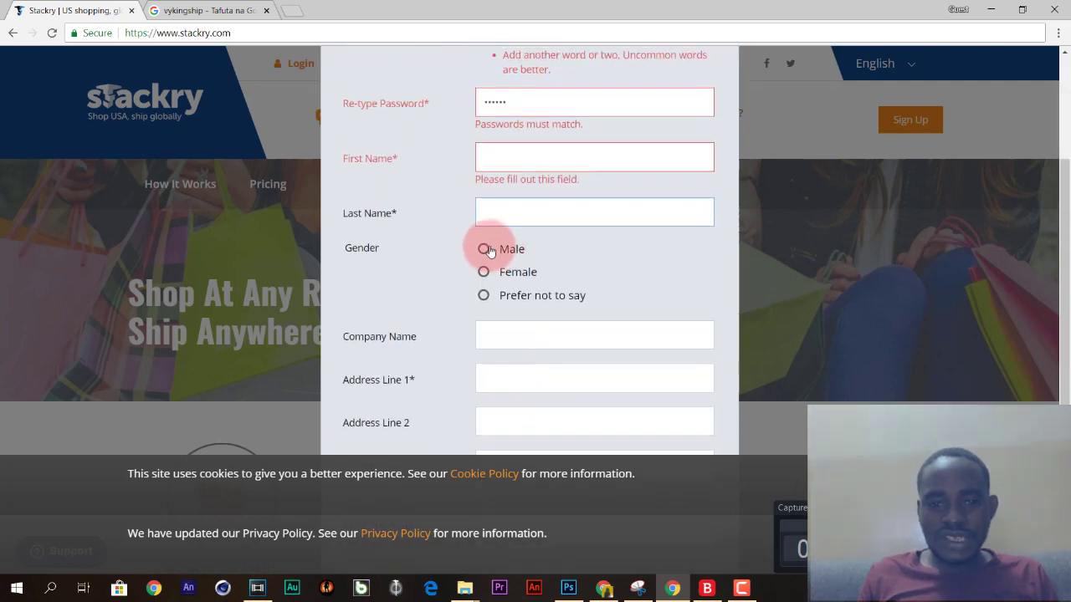
click(488, 256)
scroll(497, 288, down, 2)
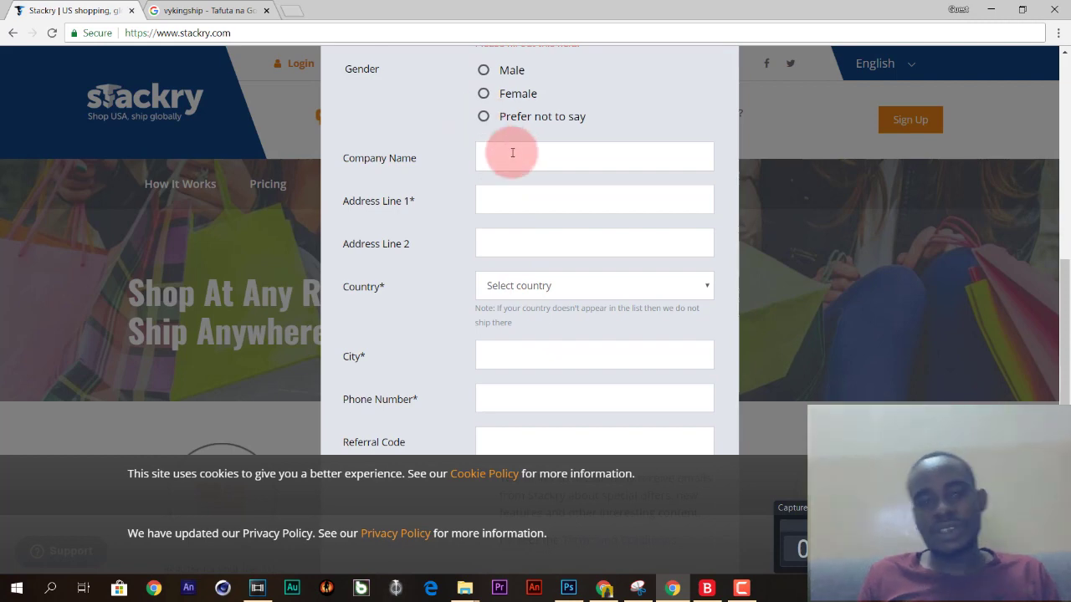
click(507, 167)
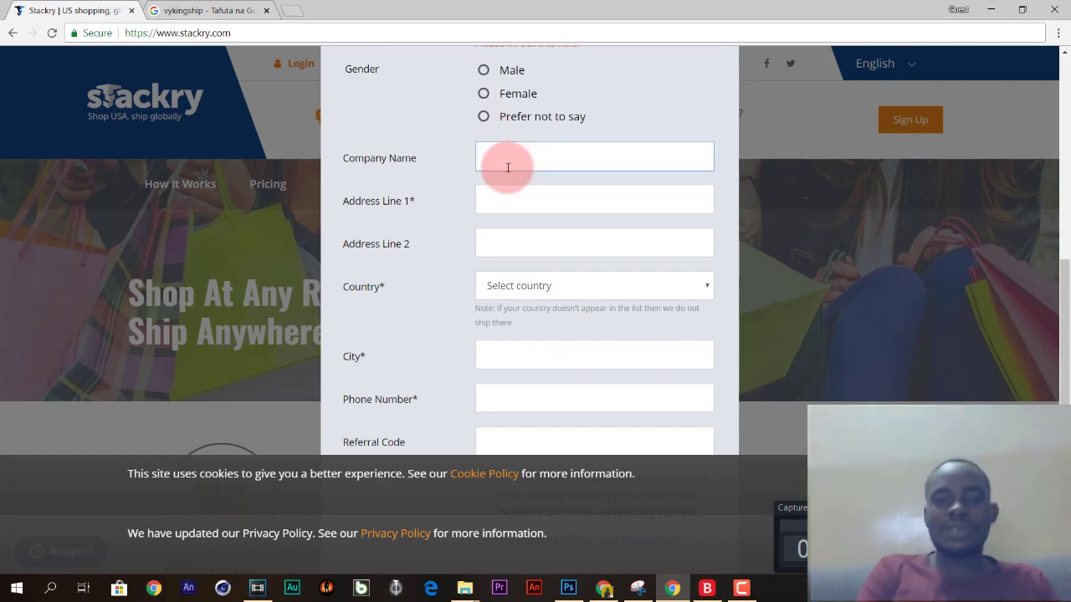
Enter the street address in Address Line 1, correcting a few mistyped digits.
click(495, 201)
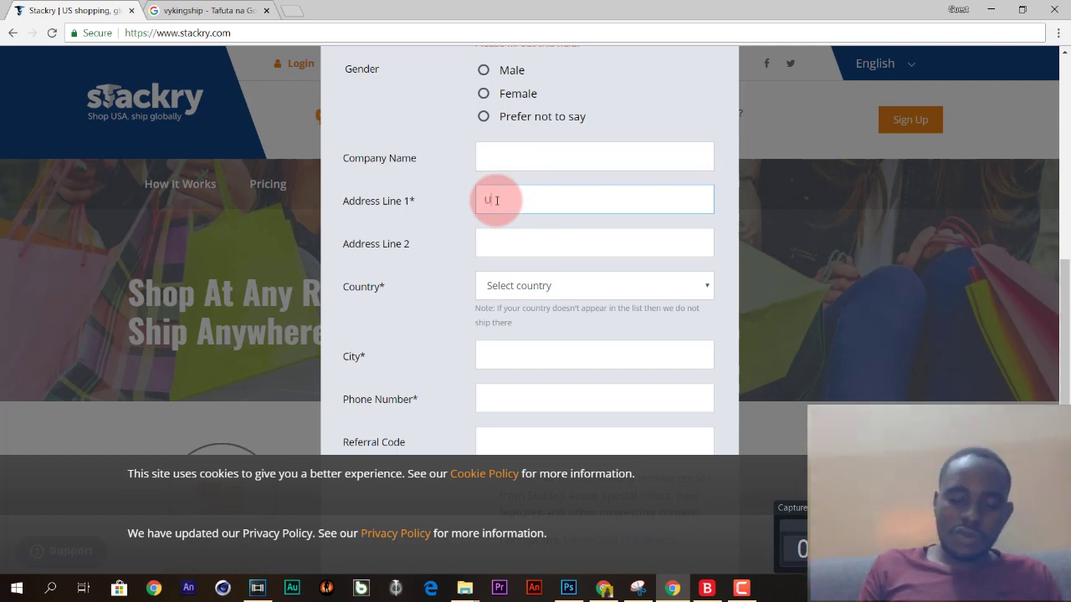
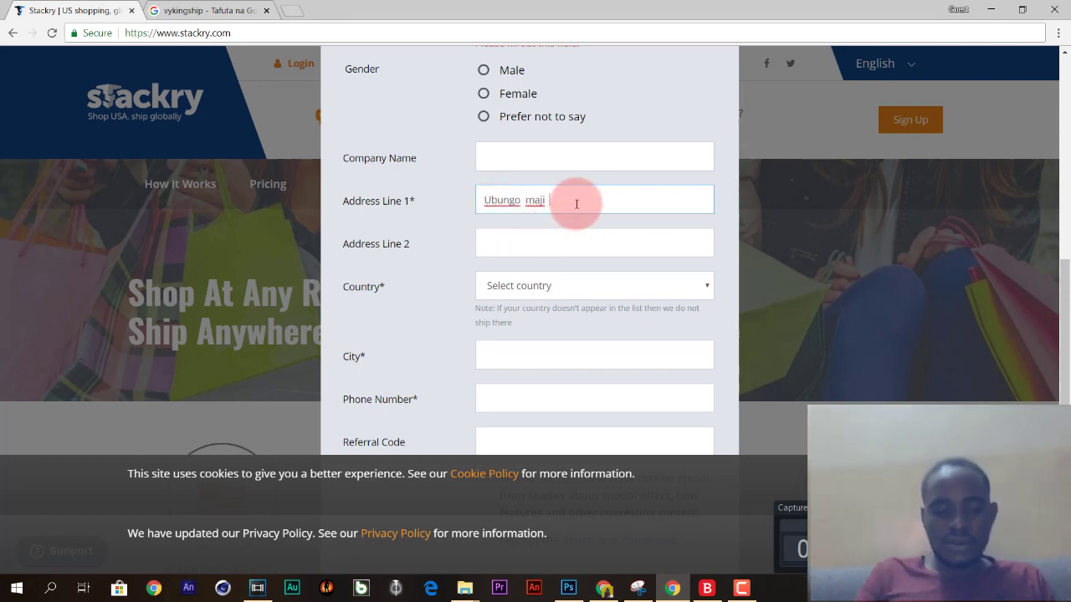
text(1234)
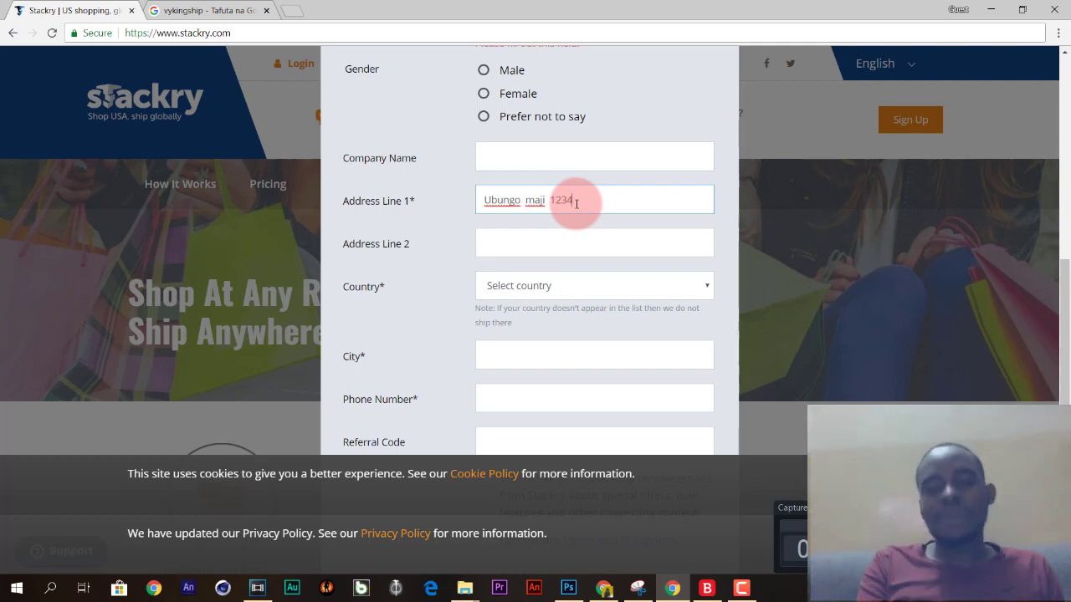
click(538, 250)
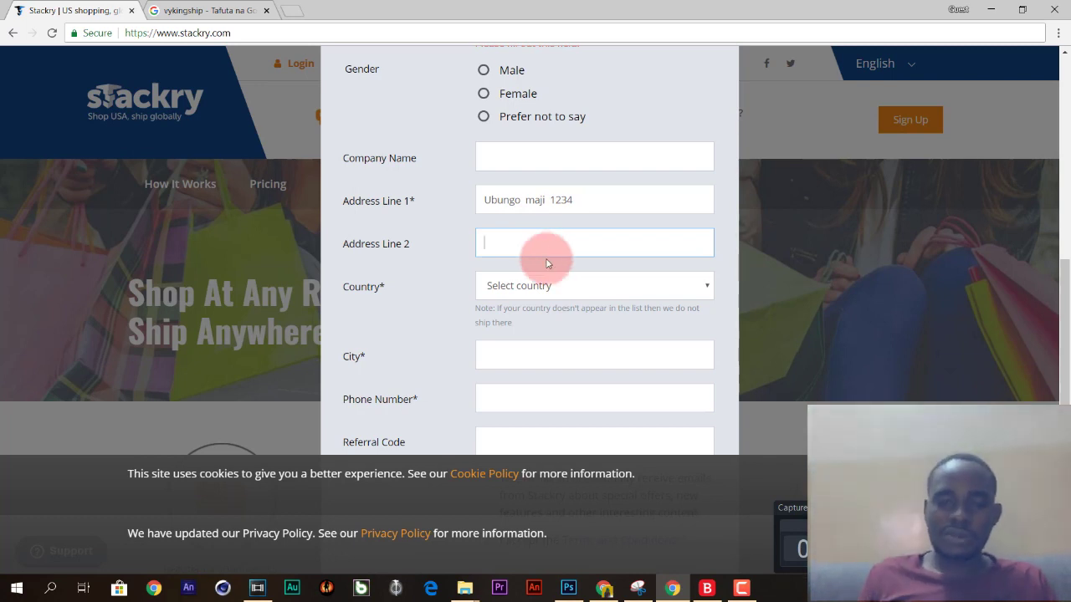
Choose Mozambique from the Country list.
click(555, 286)
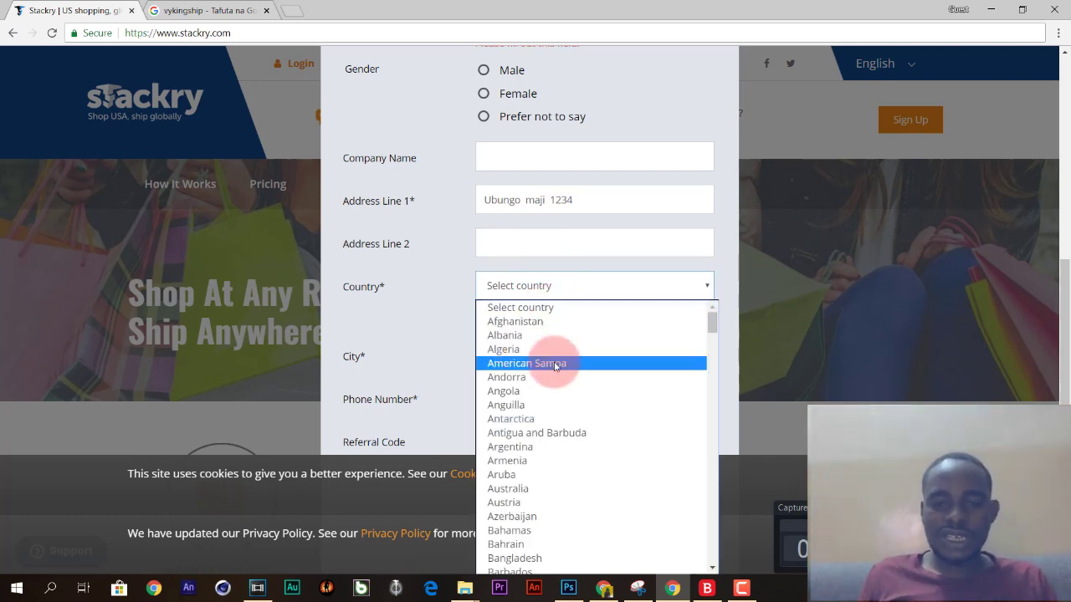
scroll(557, 360, down, 20)
click(532, 410)
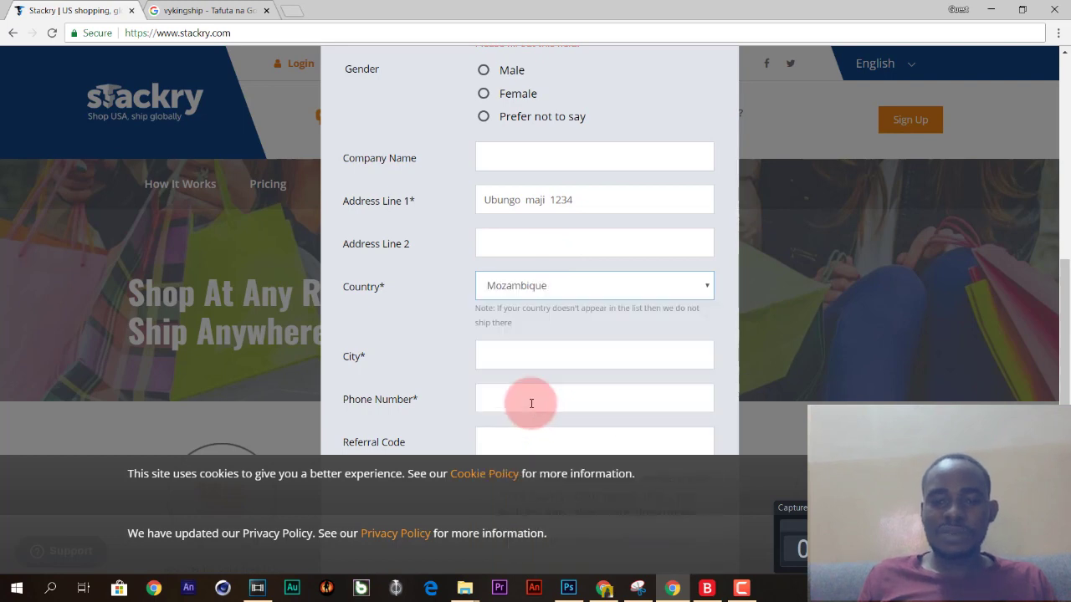
scroll(559, 331, down, 1)
Enter kigoma as the city and fill in the phone number.
click(552, 310)
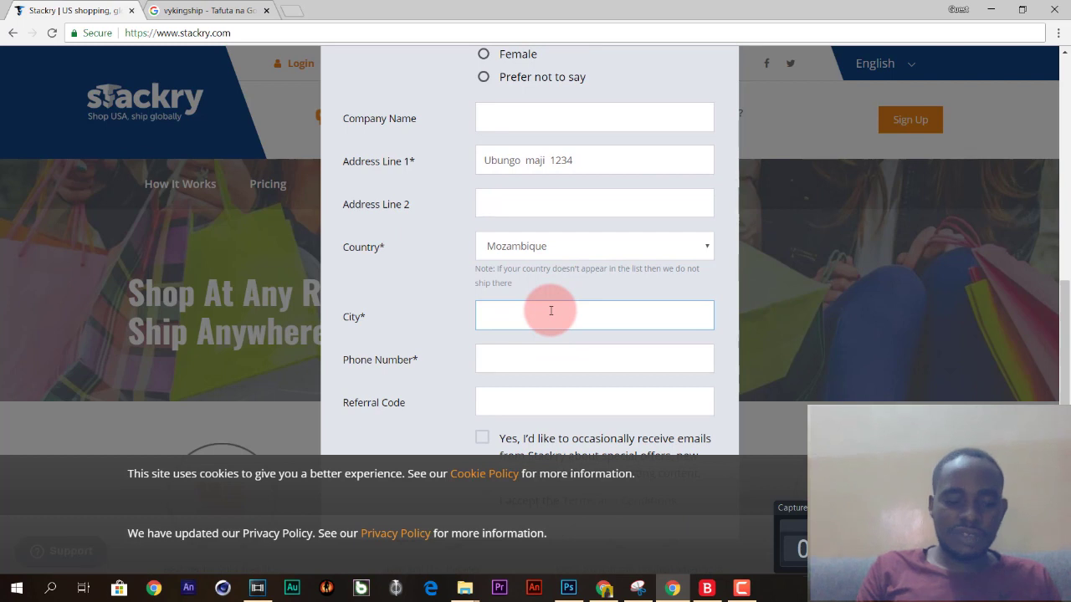
text(Dar)
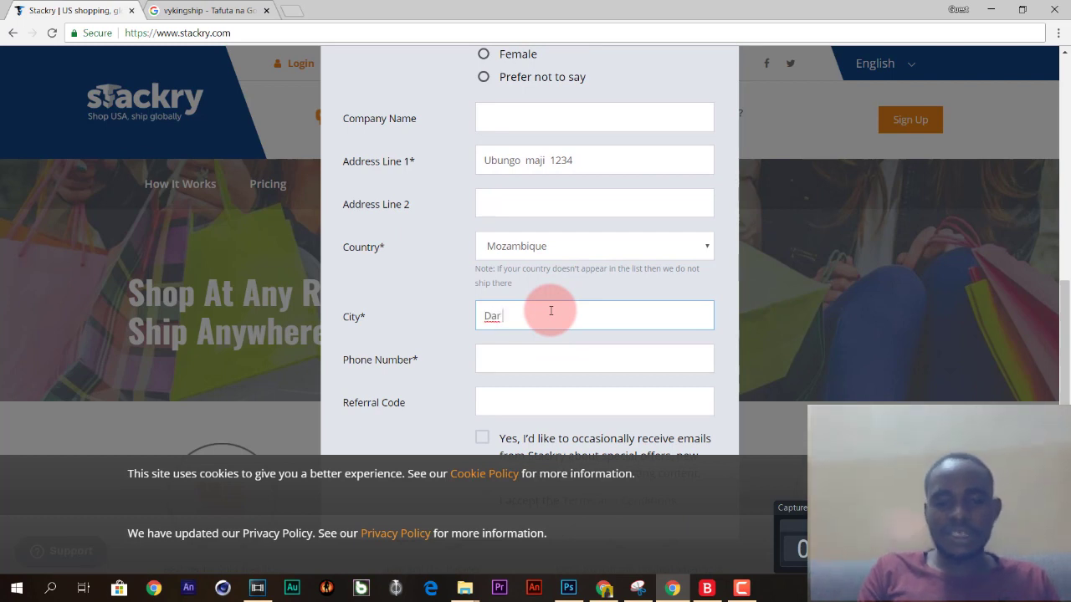
text( ses s)
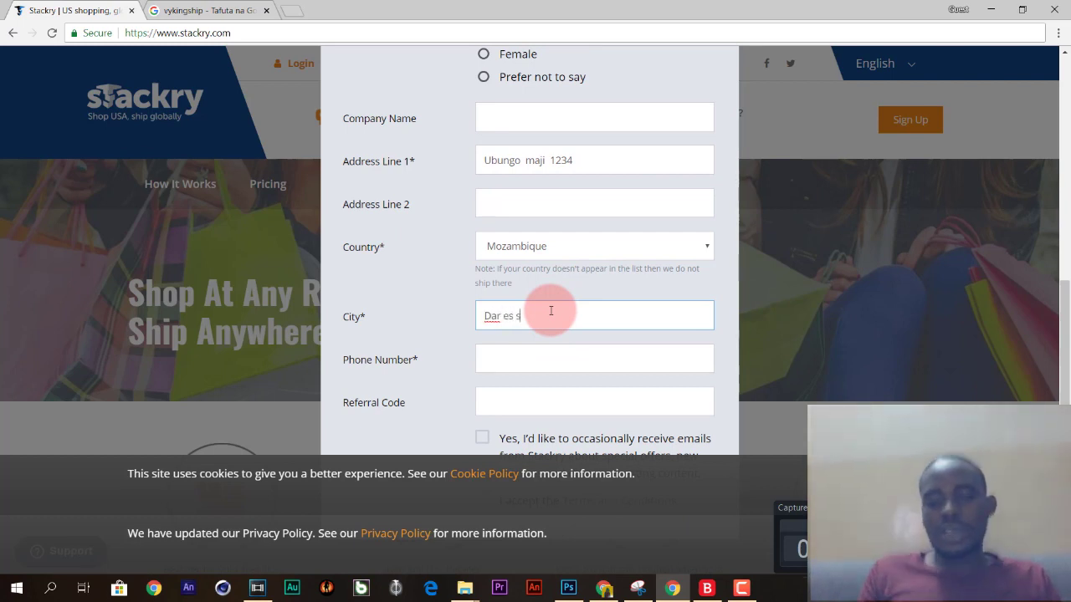
key(BackSpace)
key(BackSpace)
key(BackSpace)
key(BackSpace)
key(BackSpace)
key(BackSpace)
key(BackSpace)
key(BackSpace)
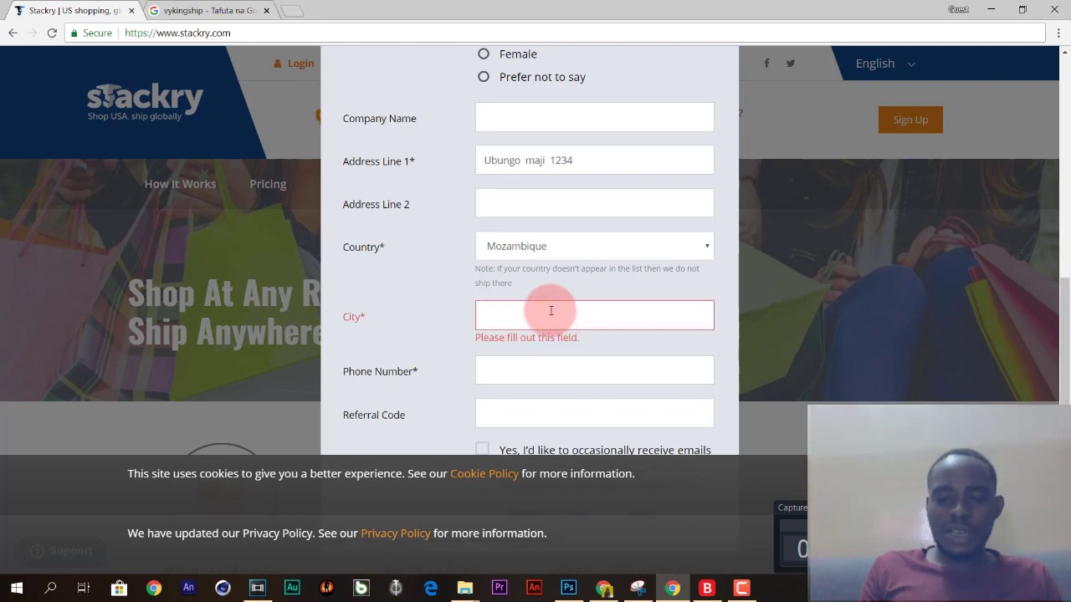
text(kigom)
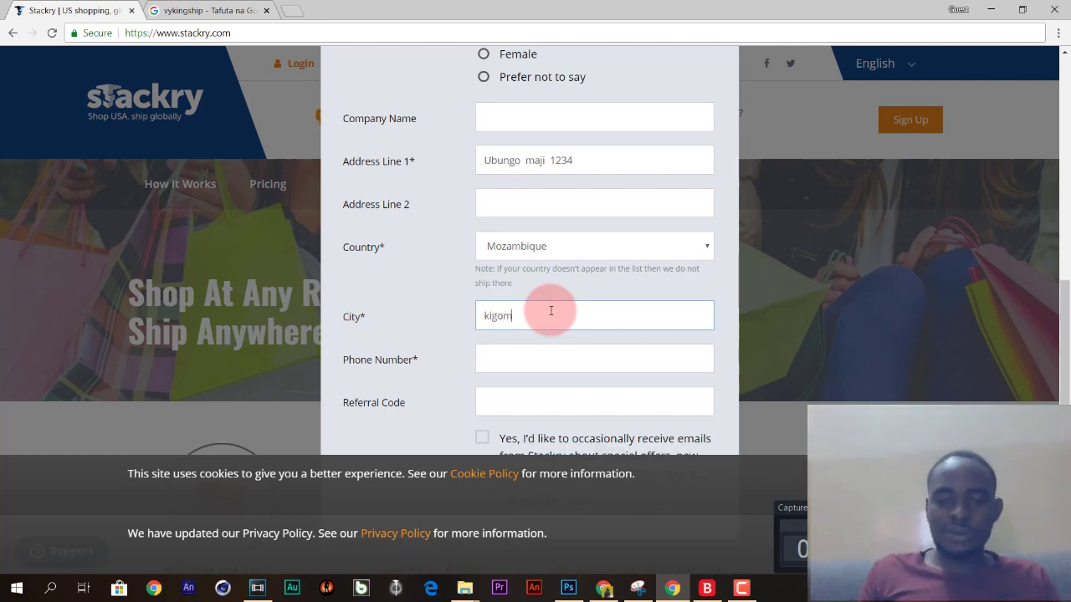
text(a)
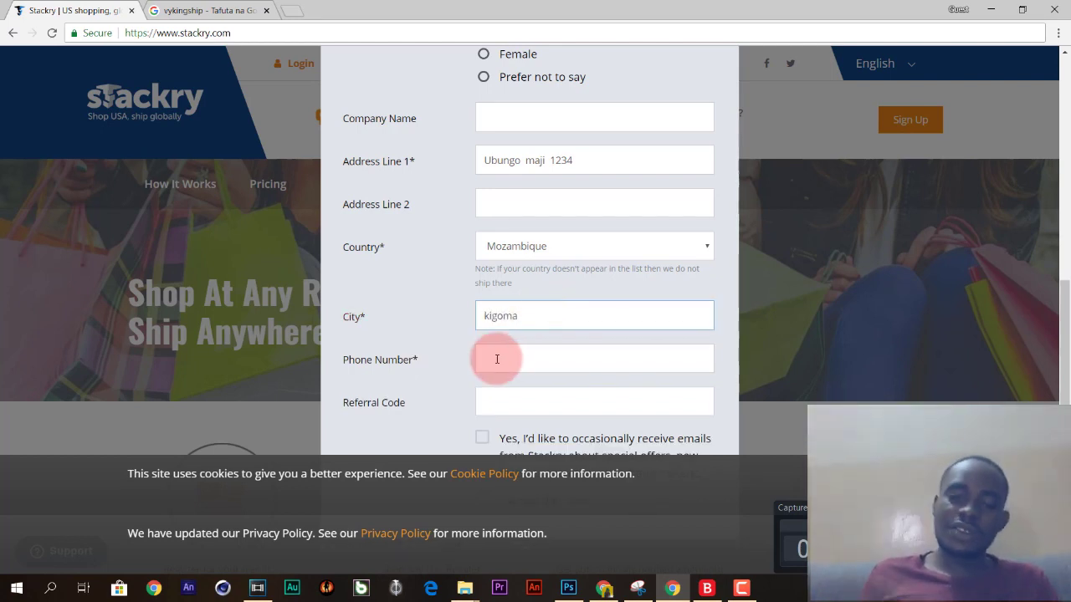
click(497, 359)
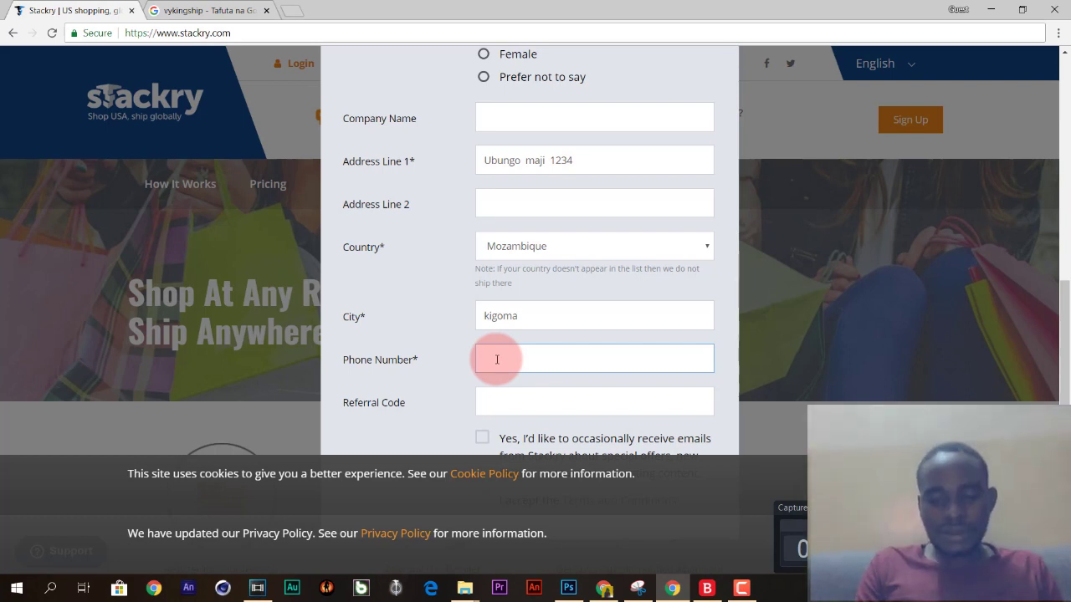
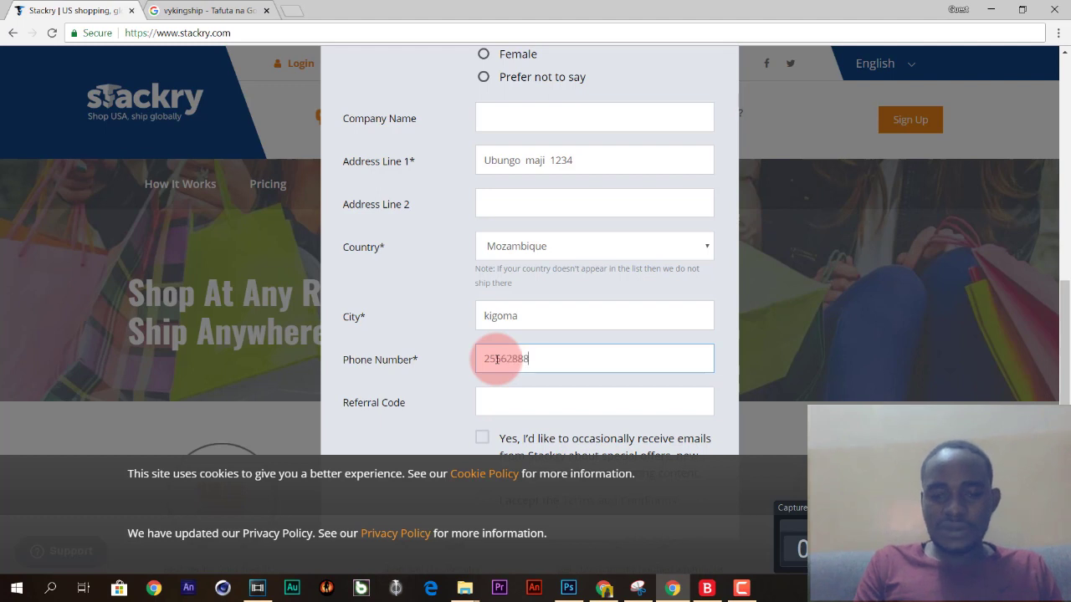
click(494, 407)
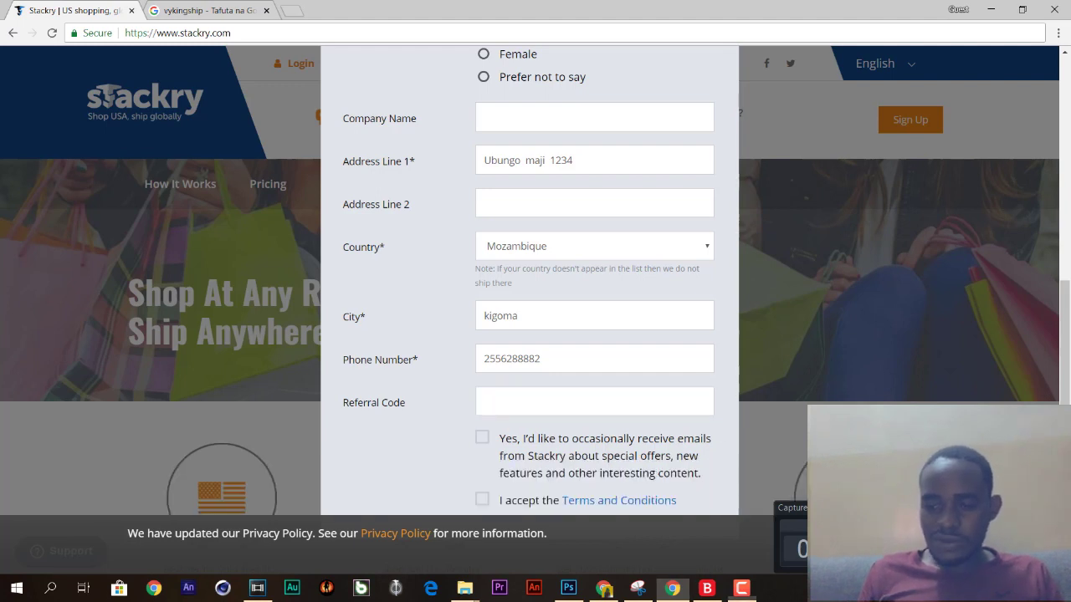
Switch to the Chrome window with the logged-in Stackry dashboard.
click(935, 410)
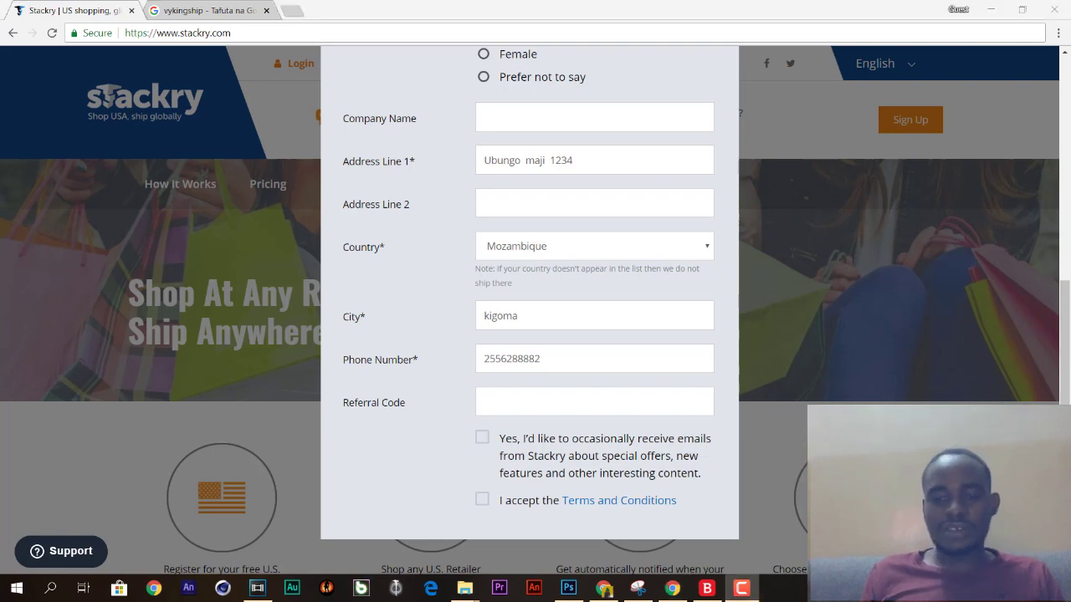
click(539, 394)
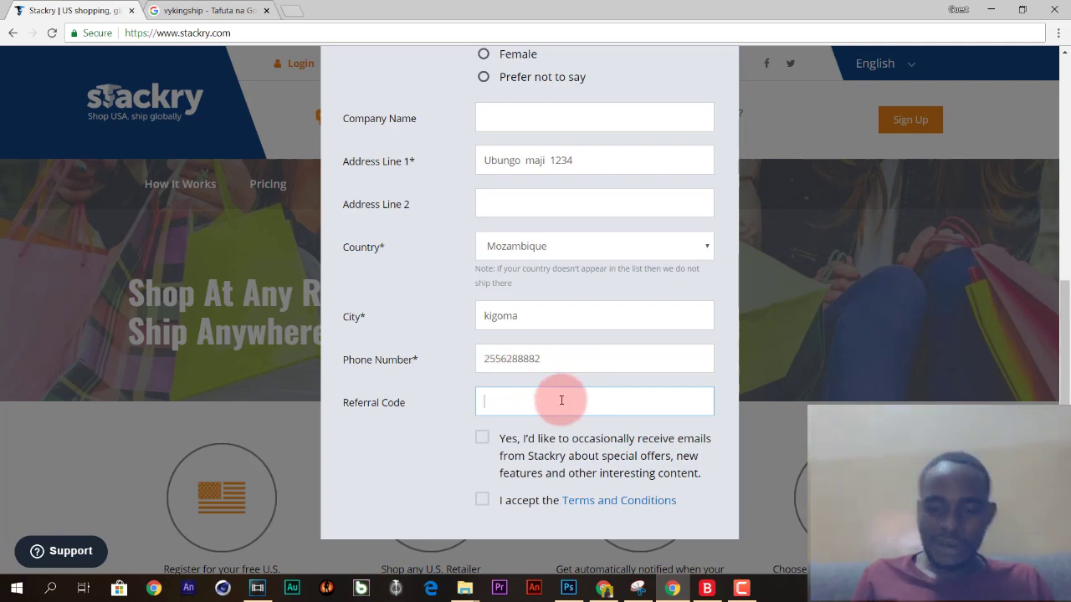
Copy the locker number from the Stackry dashboard.
click(604, 589)
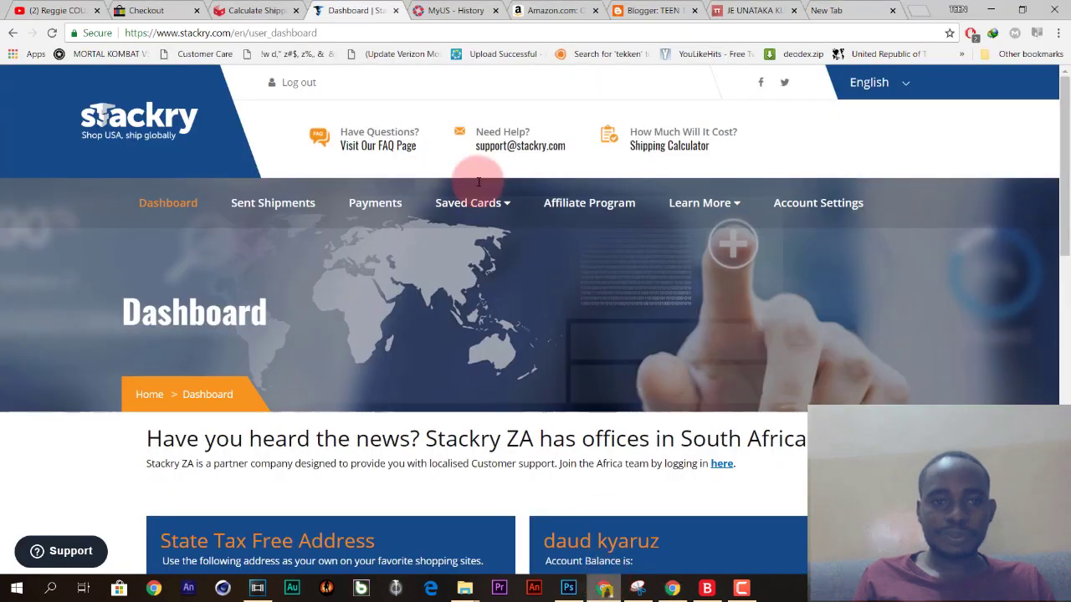
mouse_move(506, 201)
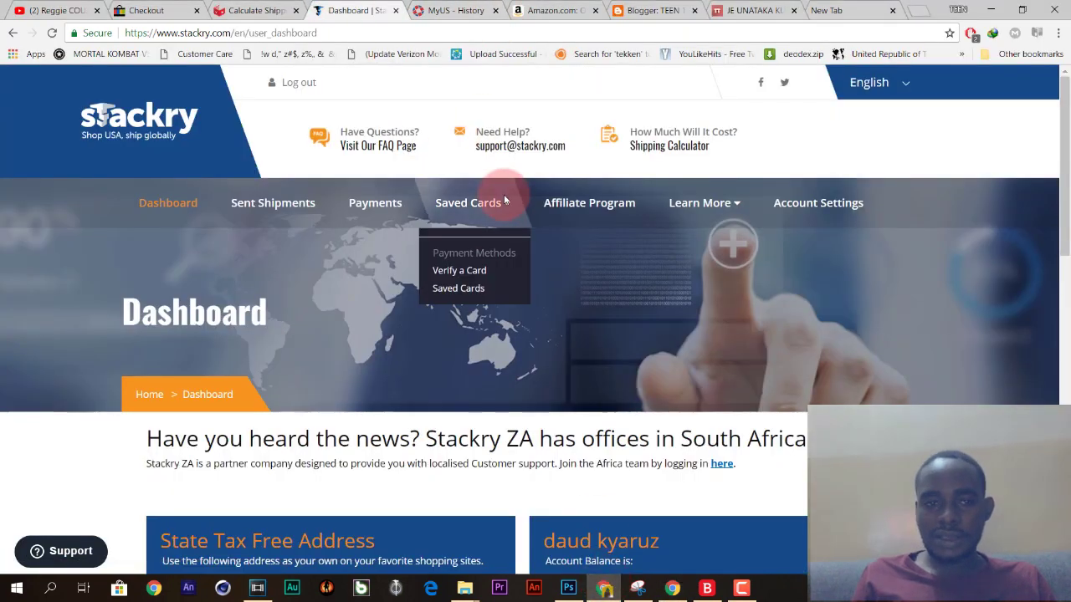
scroll(418, 459, down, 5)
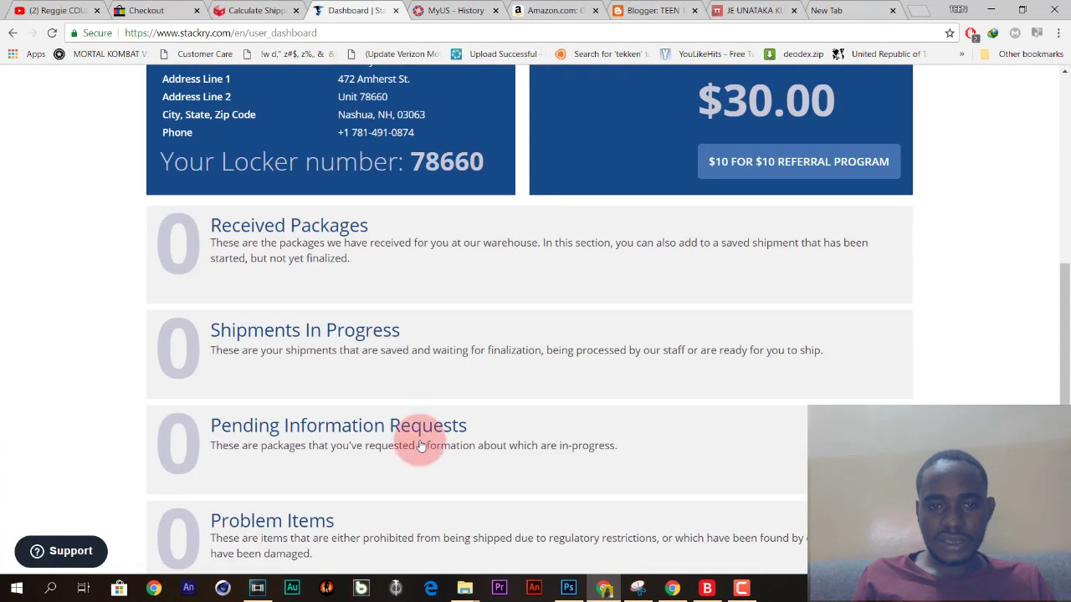
drag(485, 162, 412, 162)
key(ctrl+c)
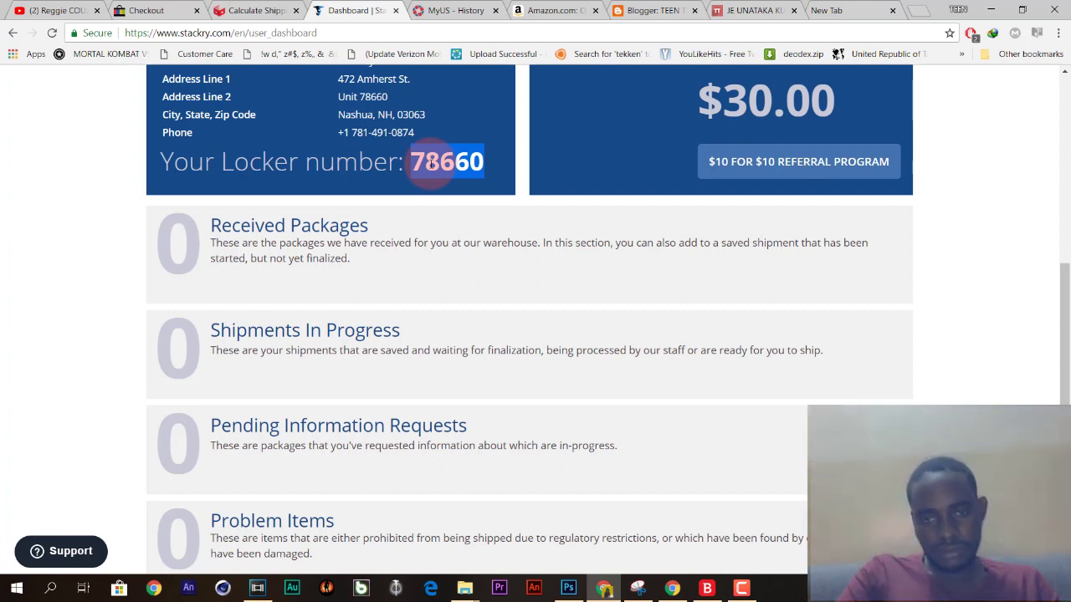
right_click(430, 164)
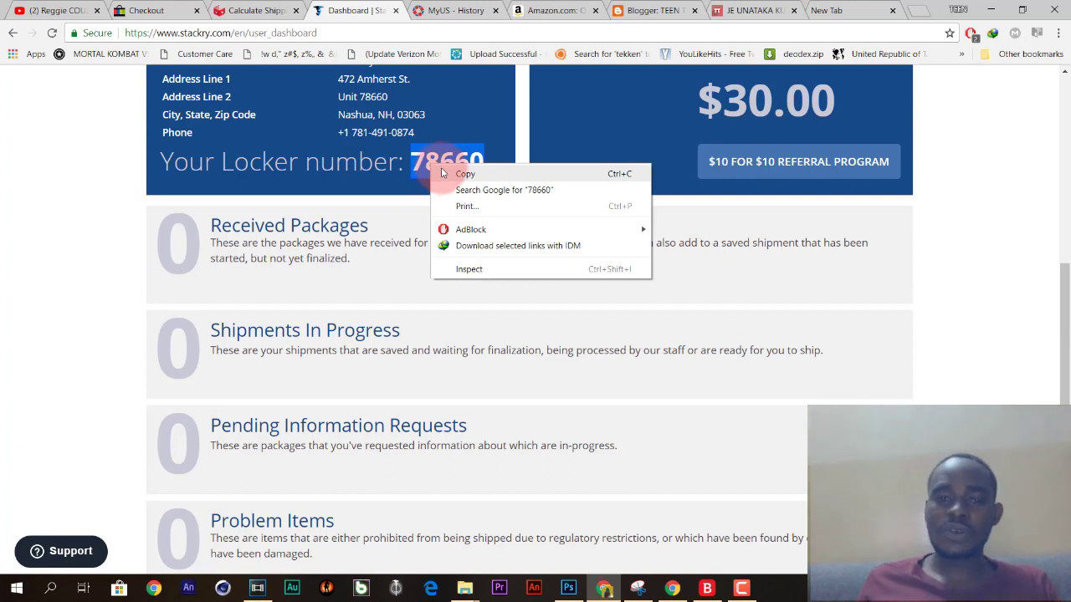
click(451, 173)
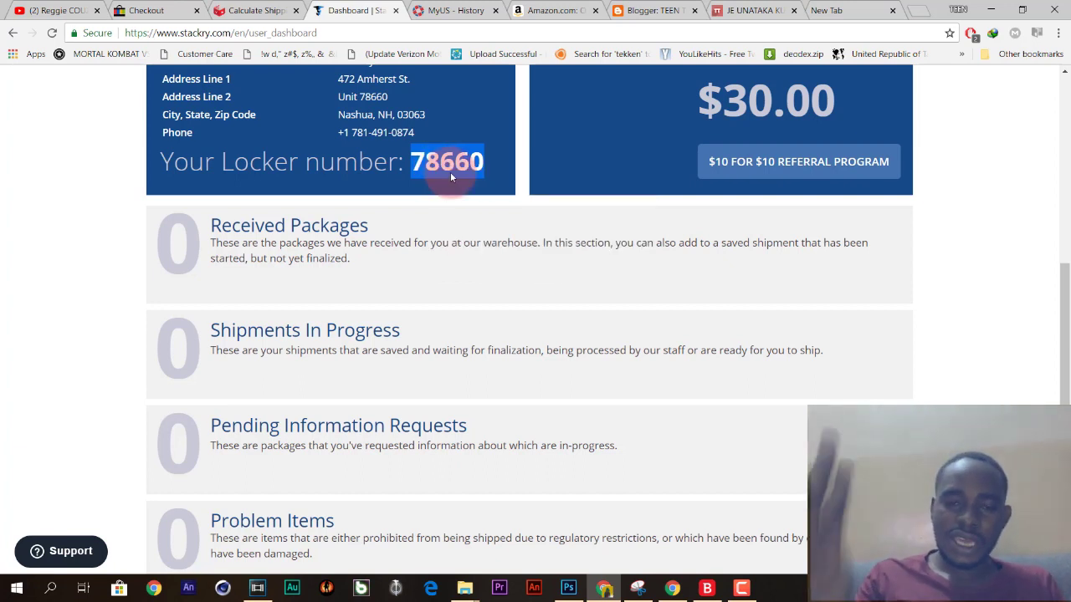
Bring back the sign-up form window and focus its Referral Code field.
scroll(552, 146, up, 6)
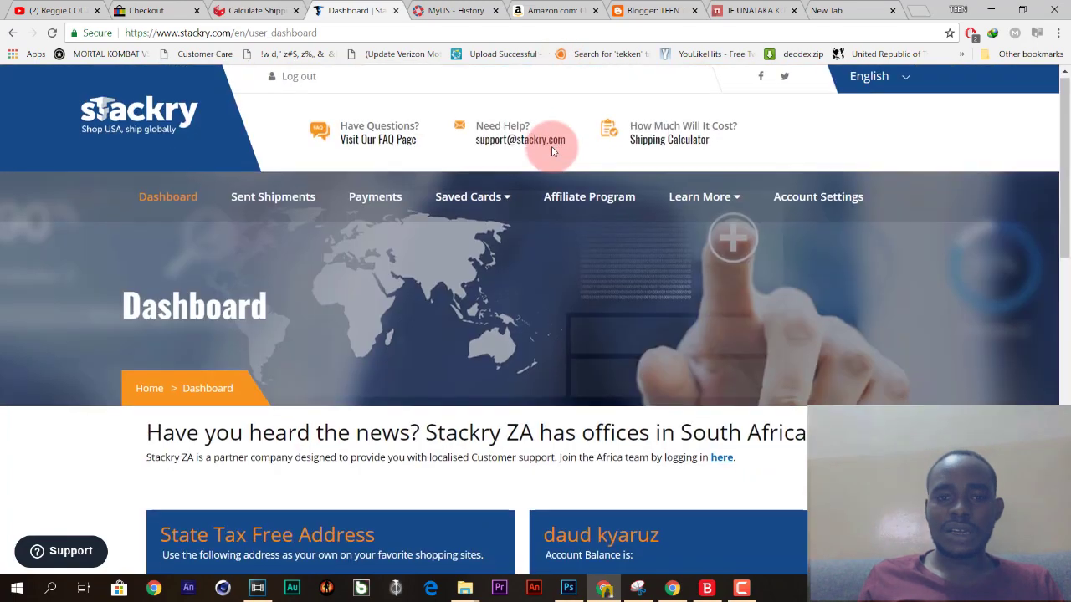
scroll(545, 139, down, 4)
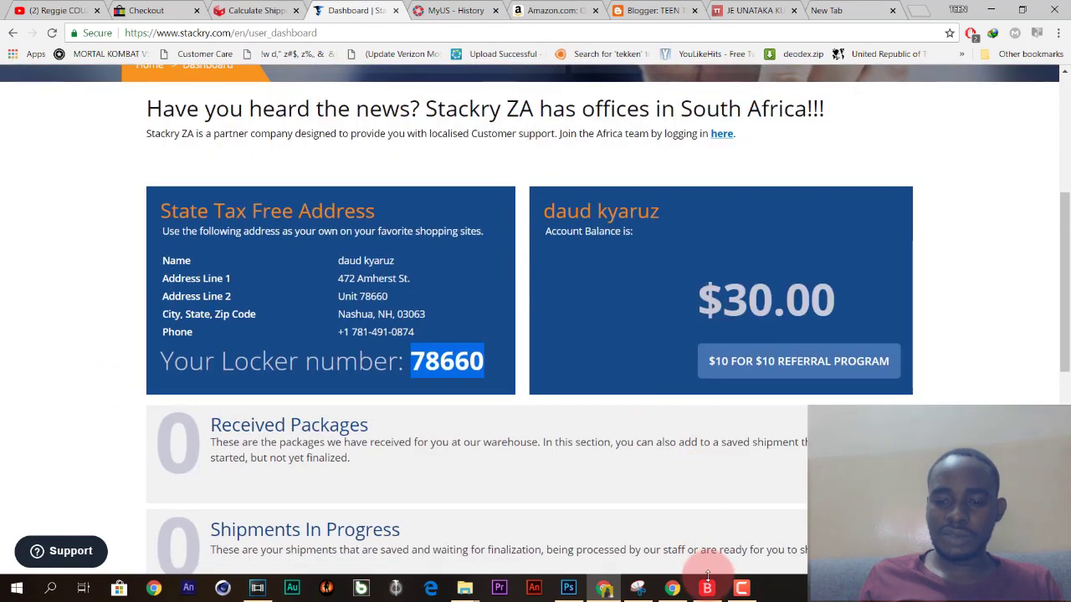
click(672, 588)
click(536, 400)
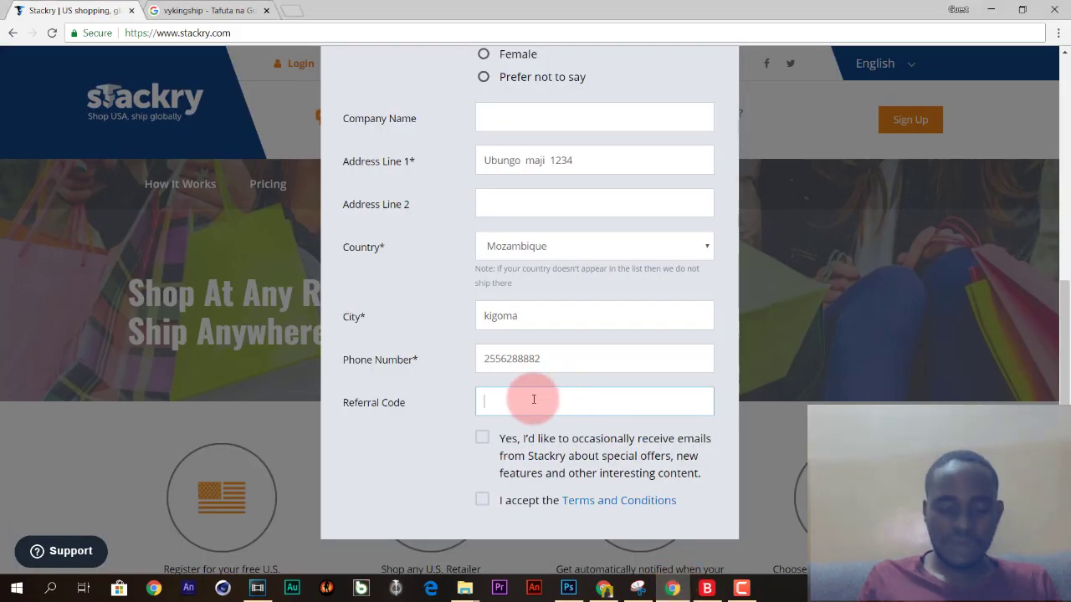
Paste the locker number as referral code, accept emails and Terms, and click REGISTER.
key(ctrl+v)
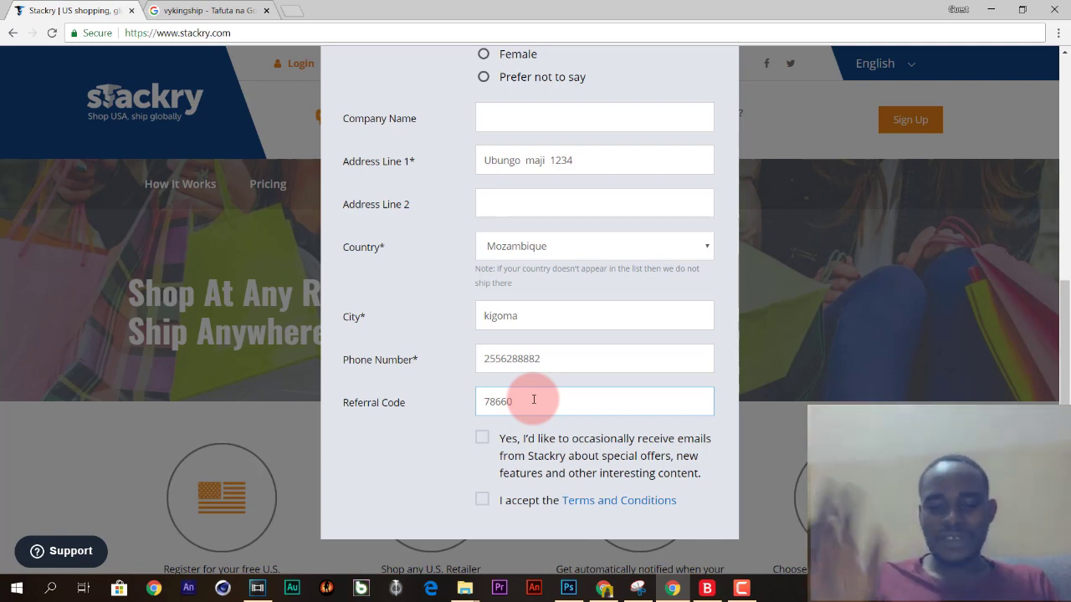
click(482, 437)
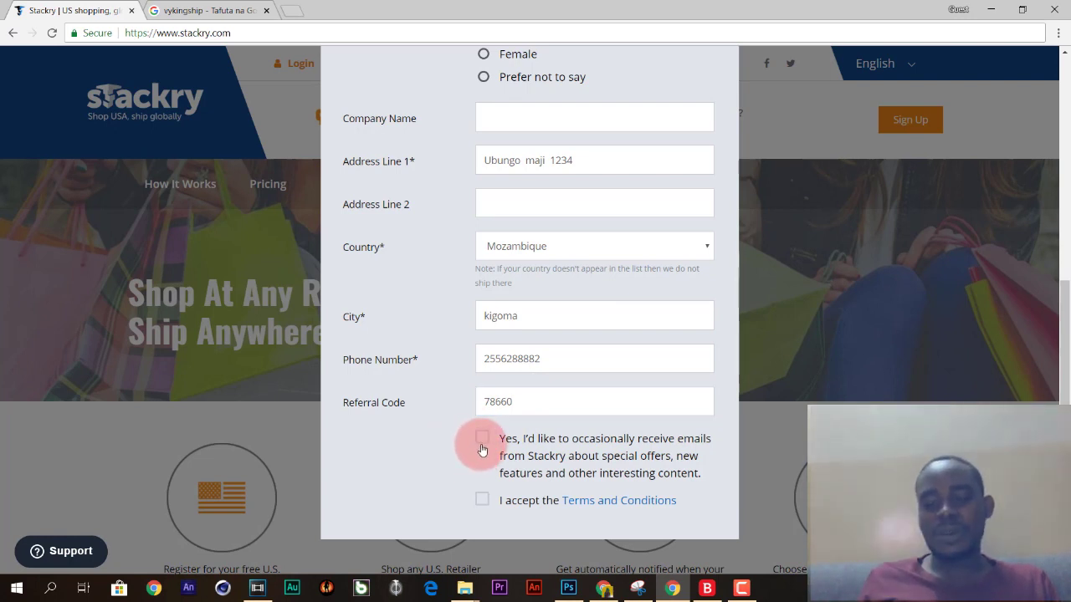
click(483, 500)
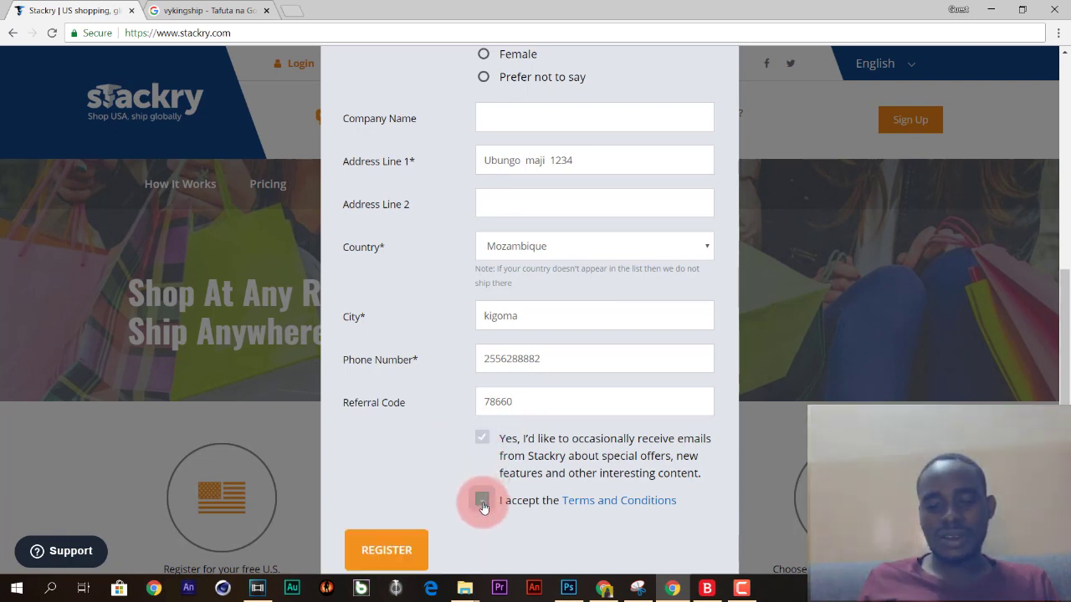
scroll(484, 506, down, 1)
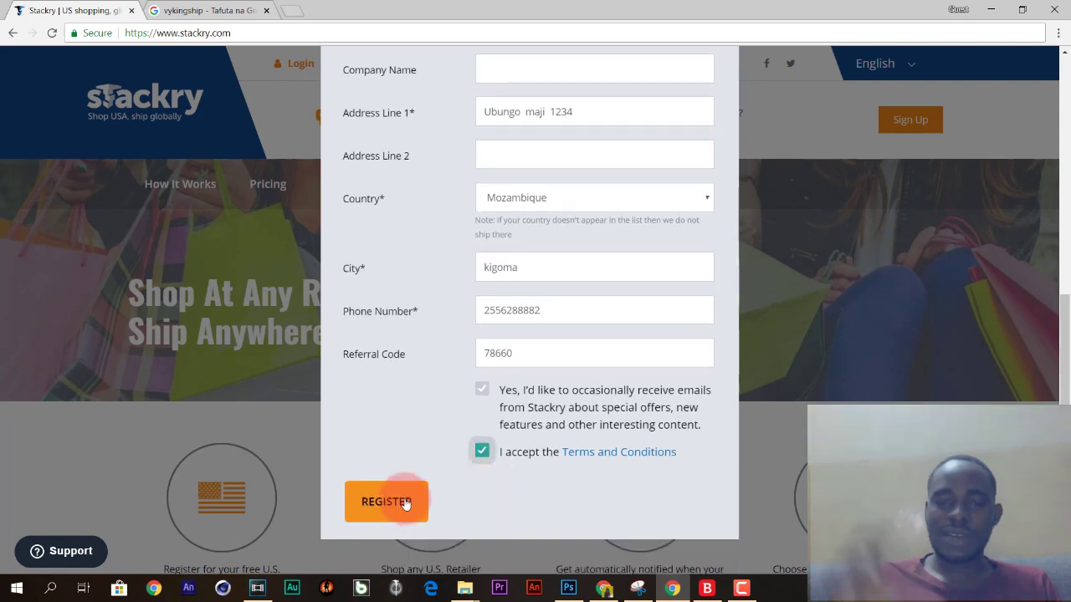
click(387, 502)
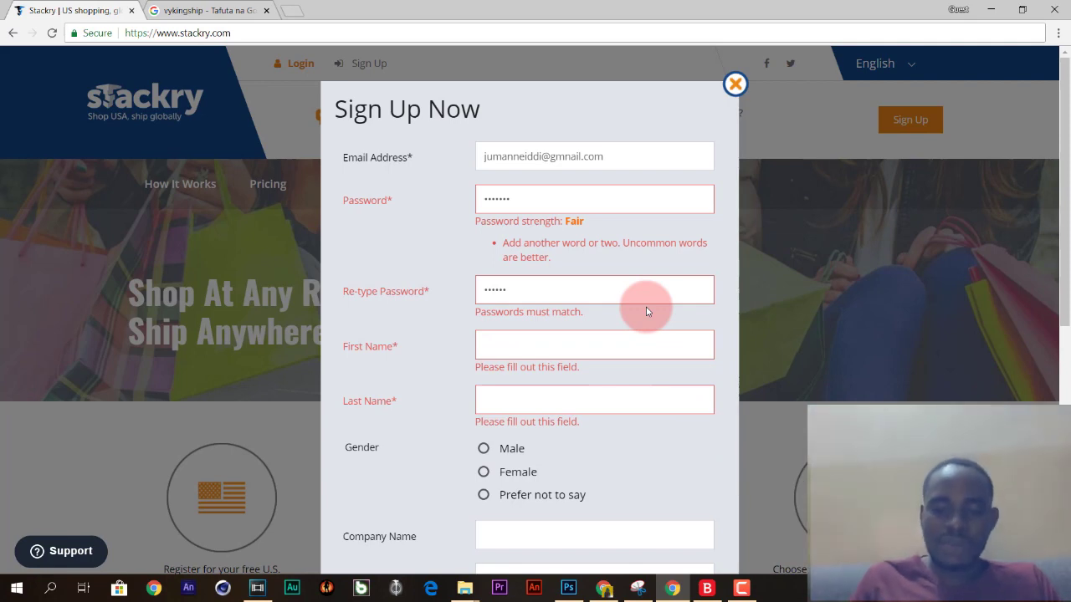
Reload the Stackry dashboard, scroll to the address card, and minimize the sign-up window.
click(603, 588)
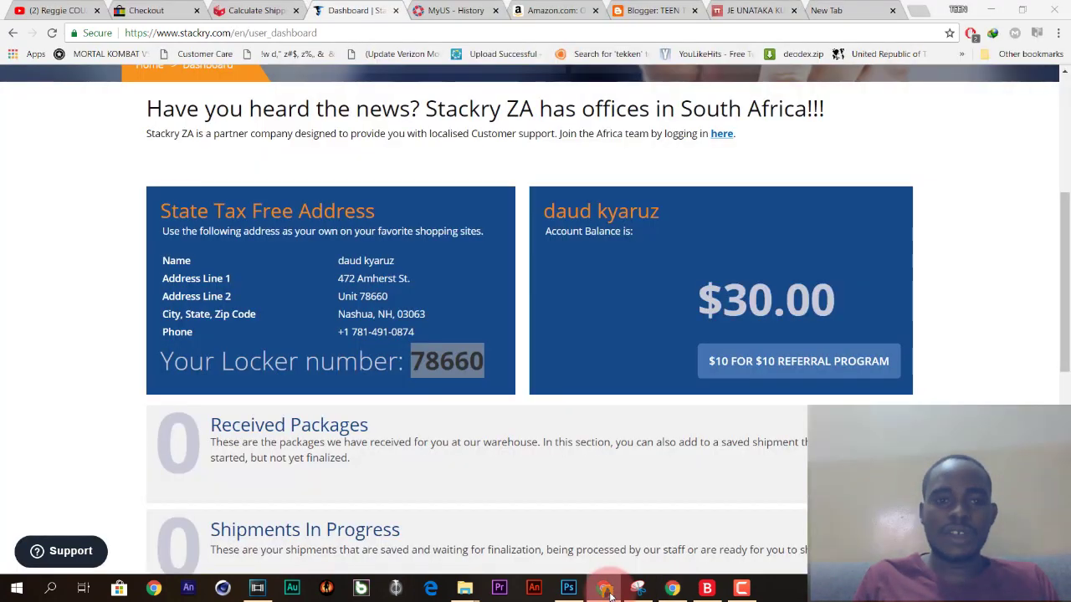
scroll(497, 237, up, 4)
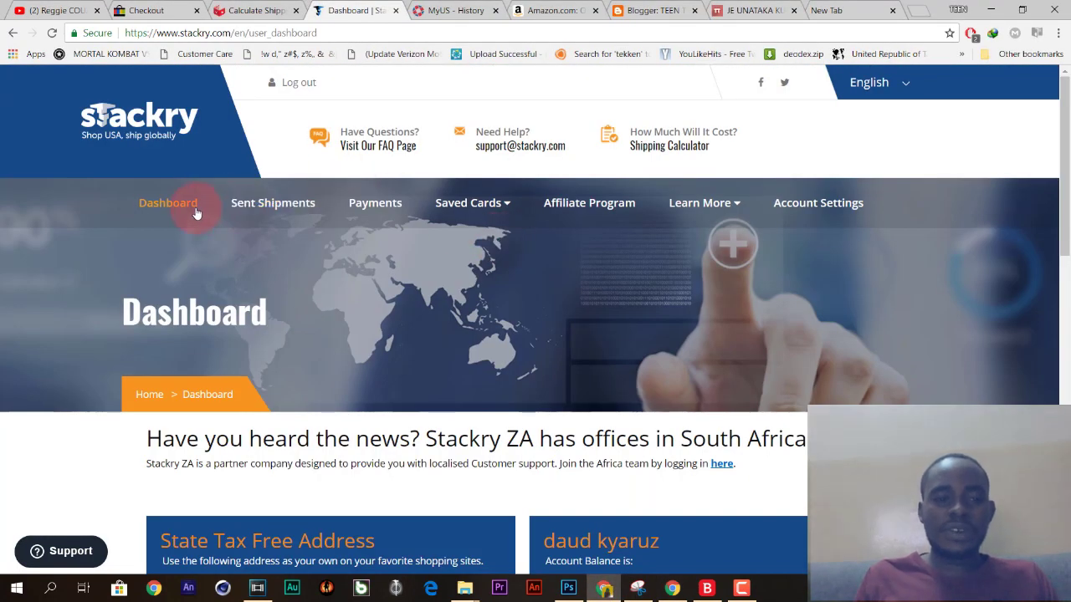
click(195, 214)
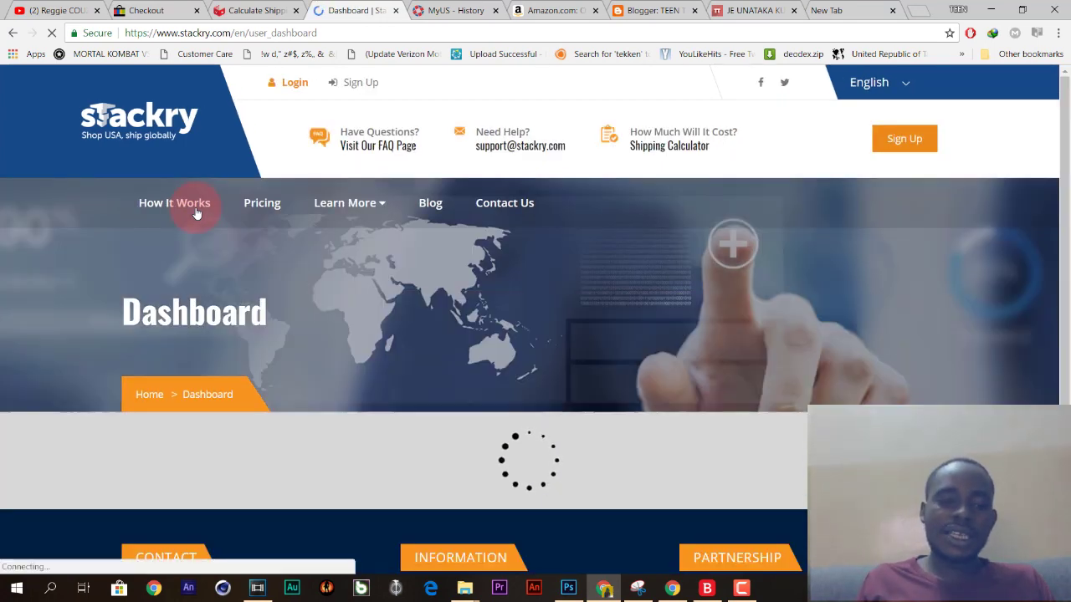
scroll(196, 214, down, 2)
scroll(195, 213, down, 2)
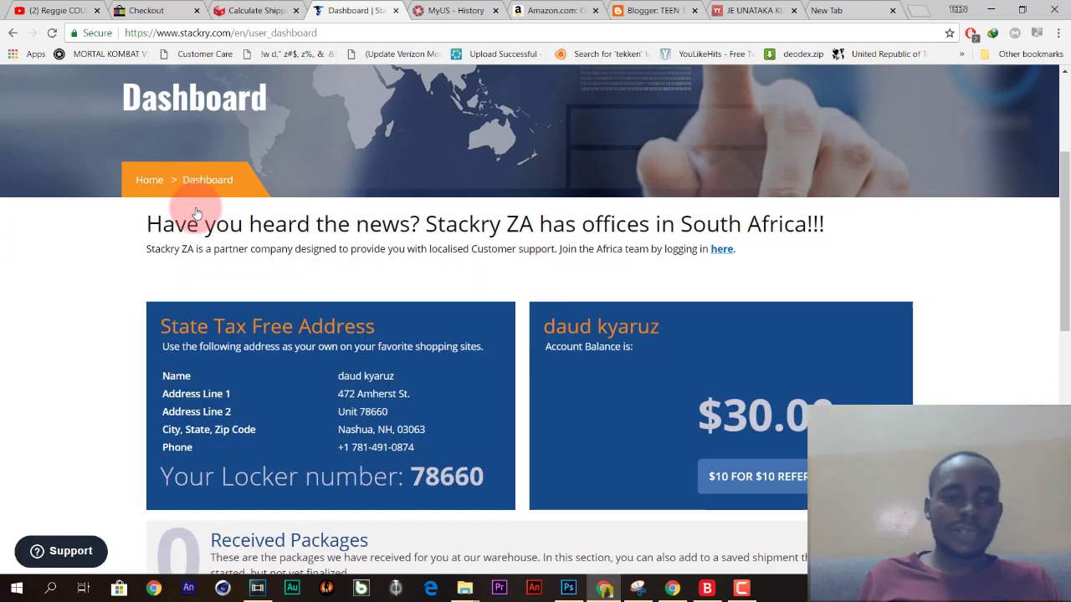
scroll(179, 213, down, 2)
scroll(203, 210, up, 1)
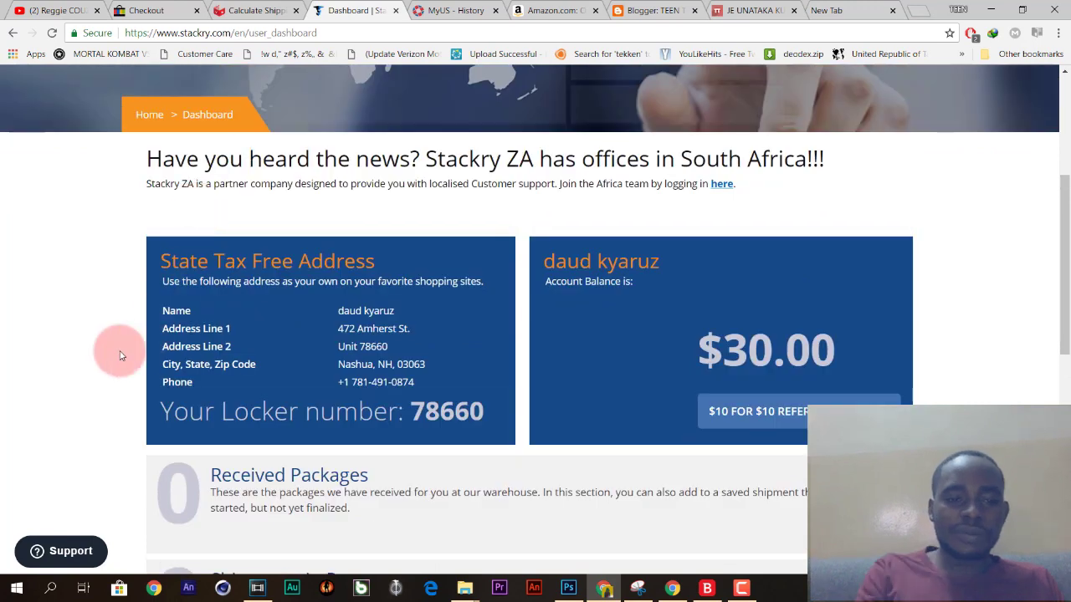
drag(119, 356, 636, 585)
click(672, 588)
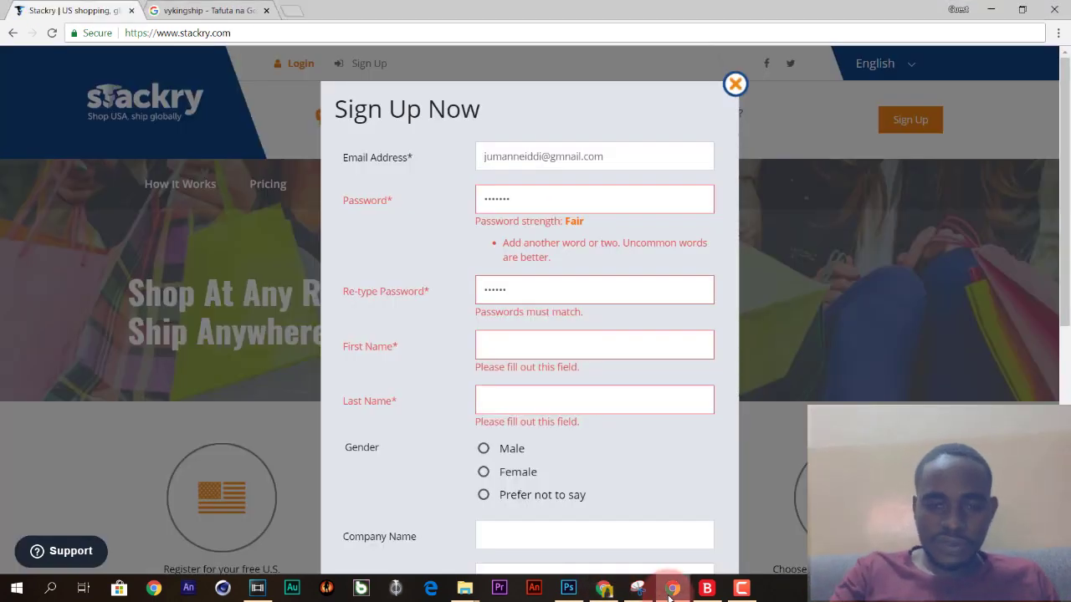
click(672, 588)
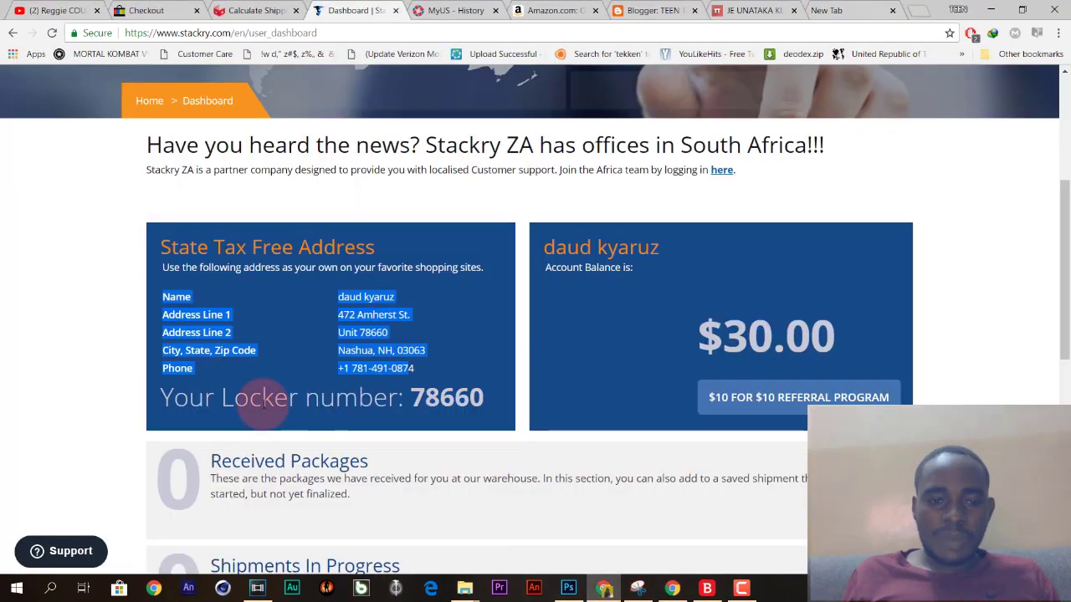
Select the account holder's name and the unit text in Address Line 2 on the address card.
click(231, 285)
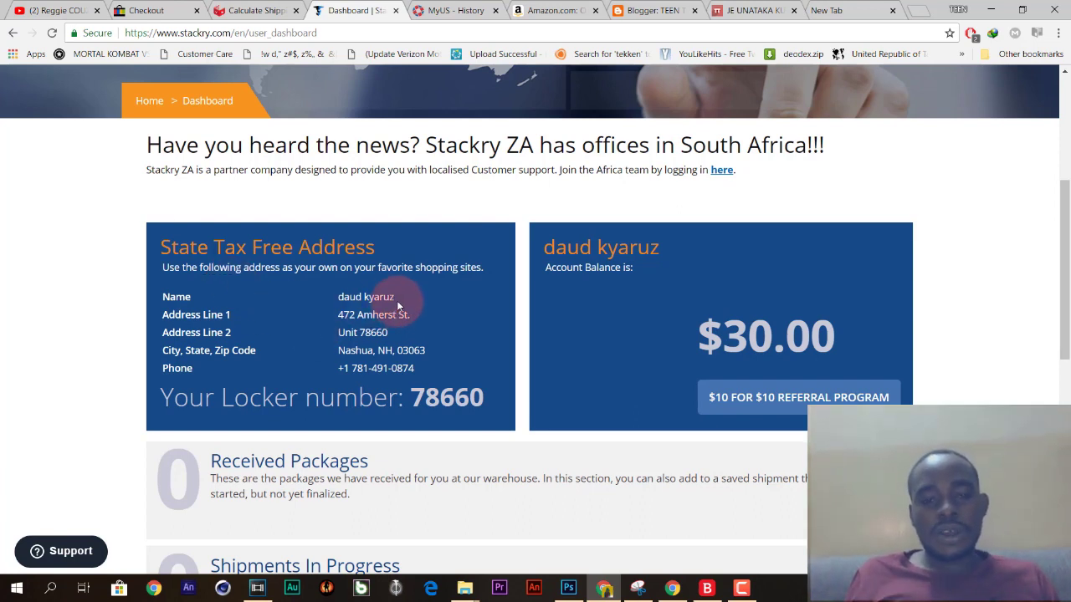
drag(364, 300, 341, 303)
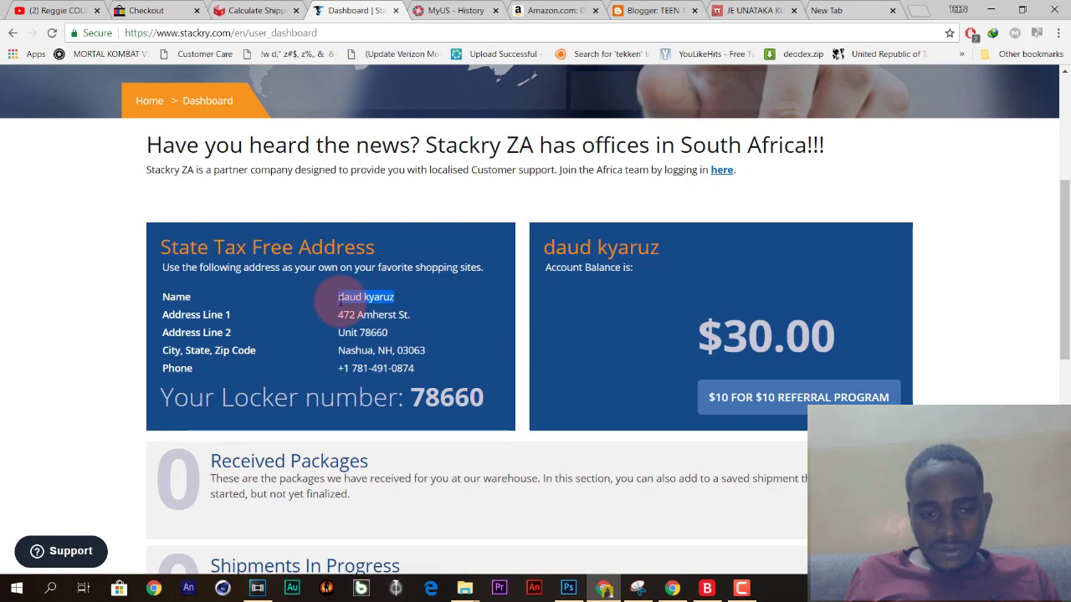
click(318, 306)
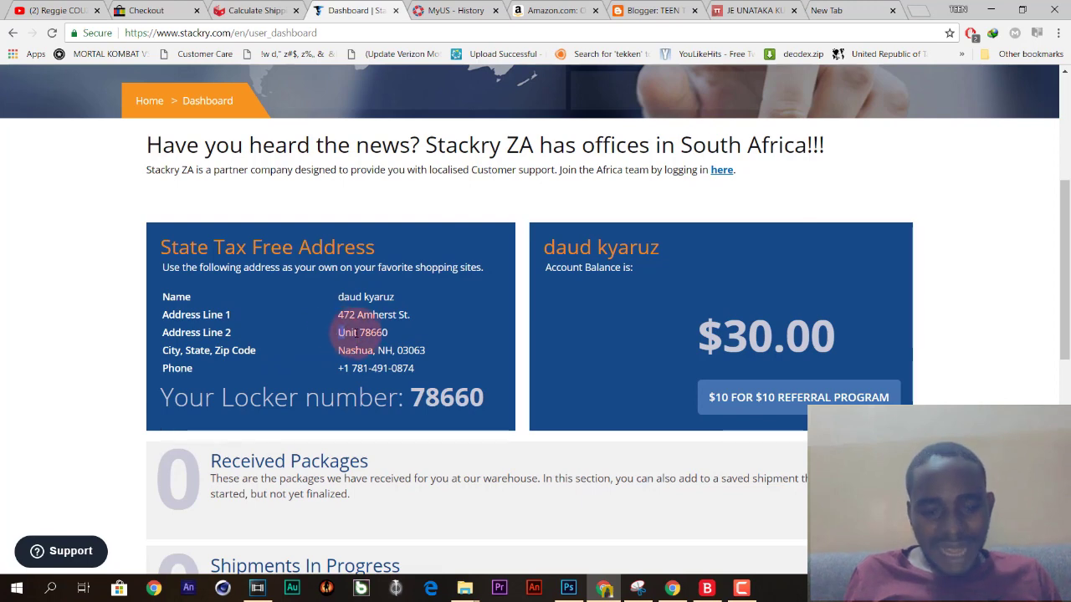
drag(336, 336, 378, 342)
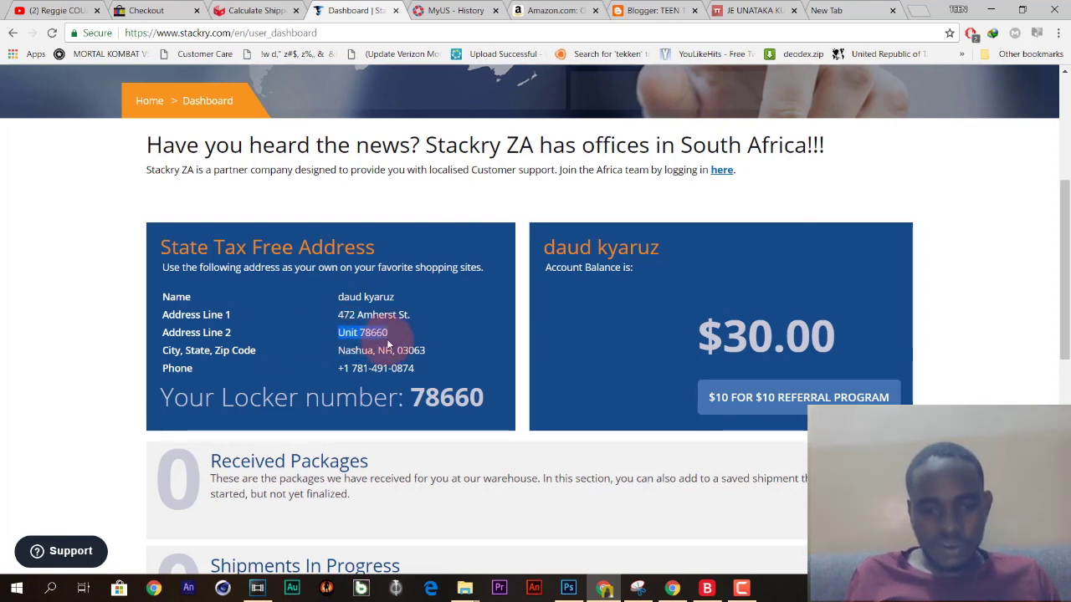
click(392, 334)
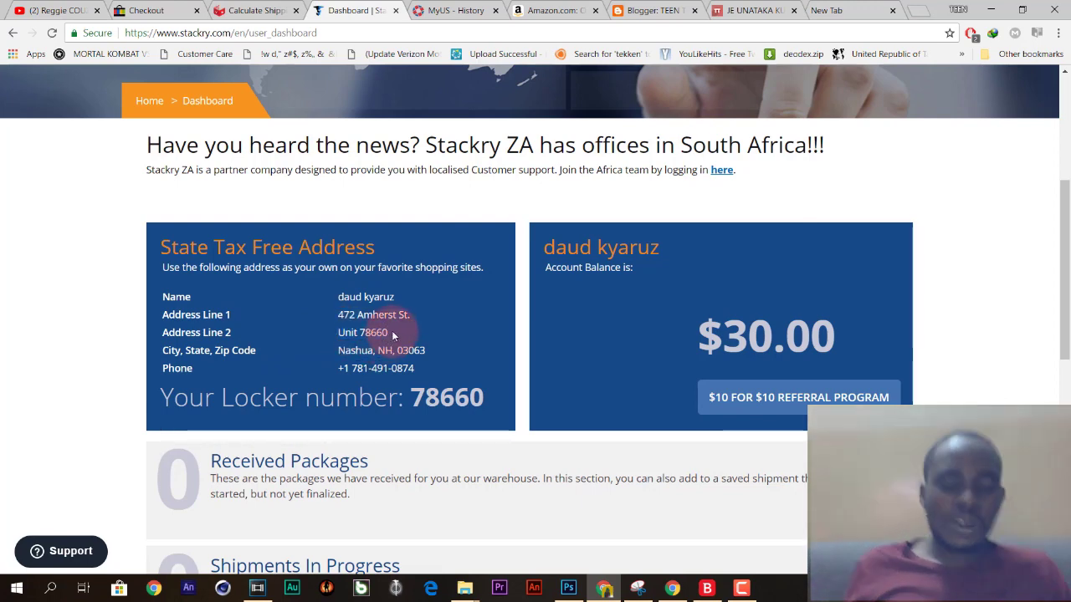
drag(392, 334, 341, 336)
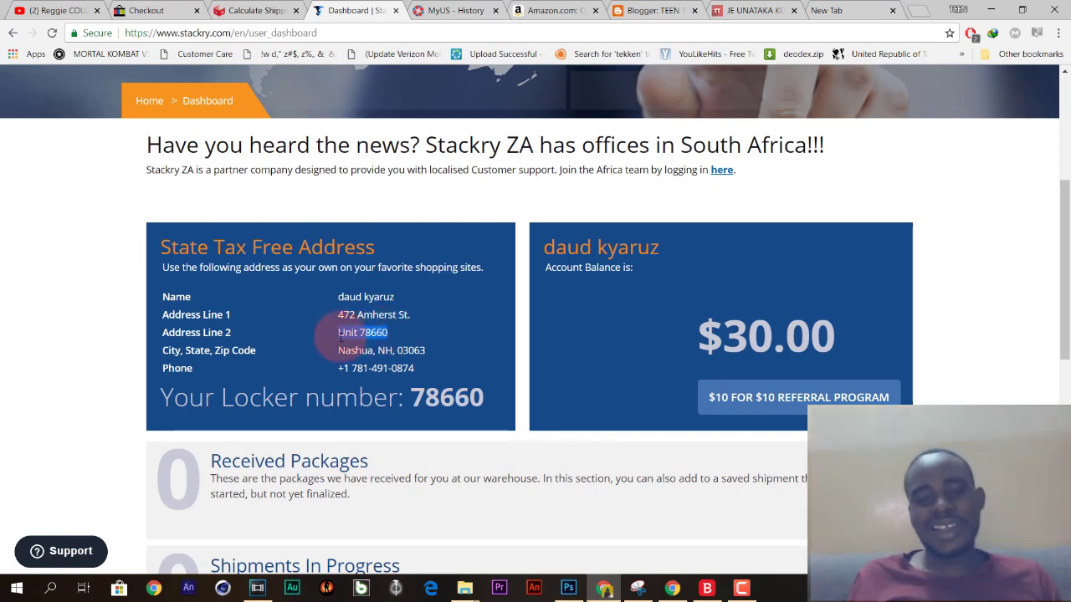
click(326, 338)
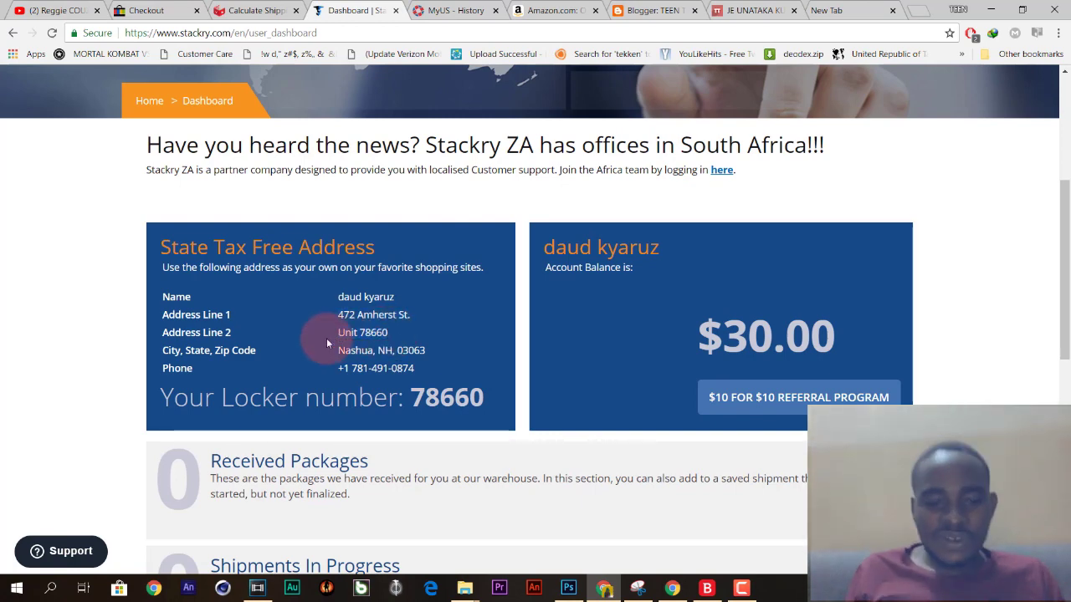
click(338, 333)
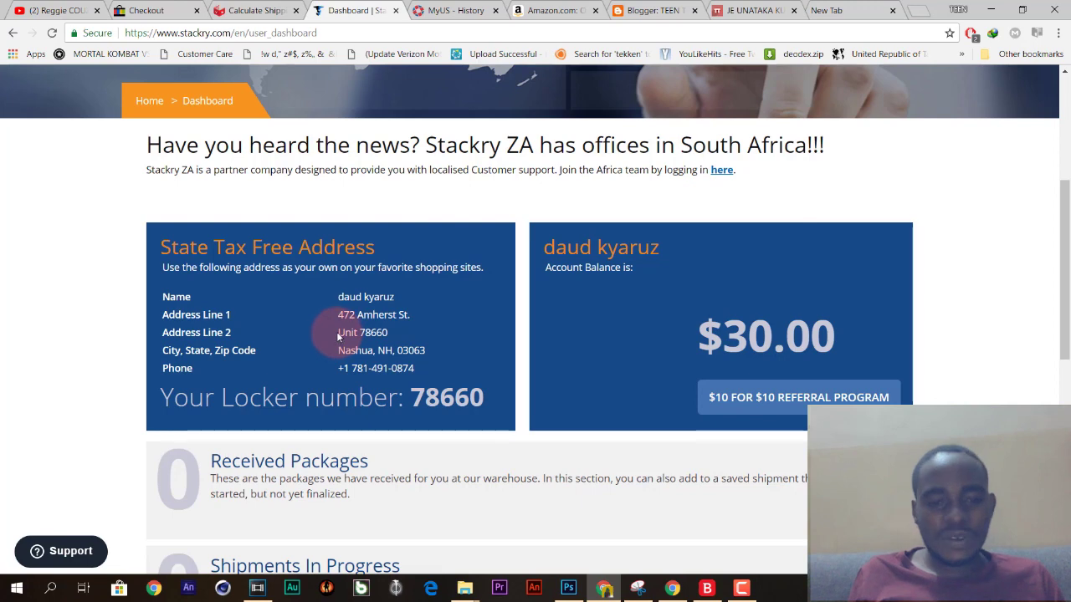
drag(338, 333, 387, 332)
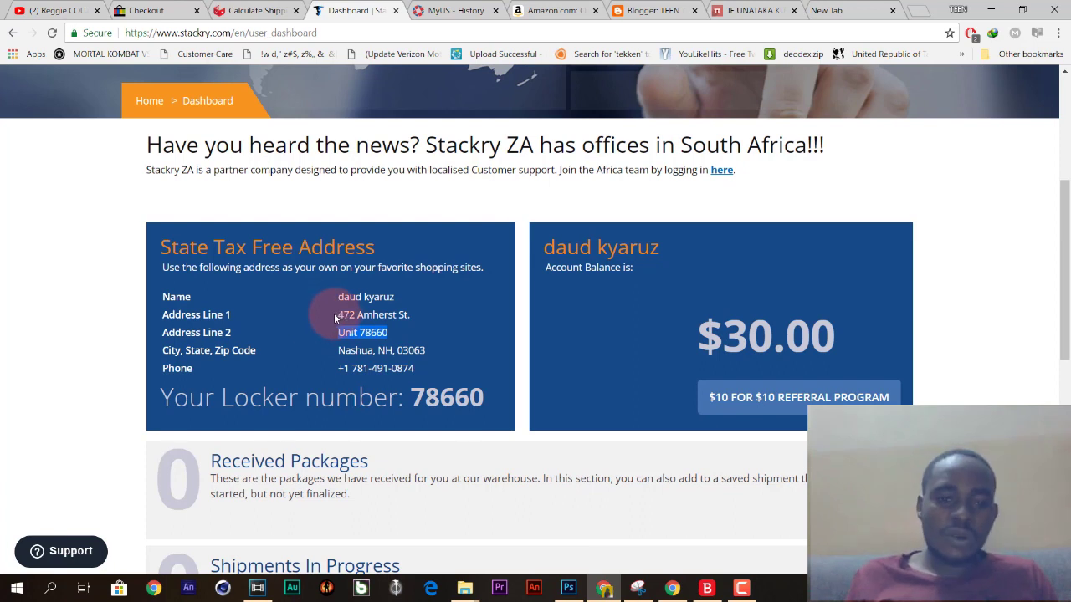
Select the street line, then mark the NH state code in the city line.
drag(338, 333, 403, 312)
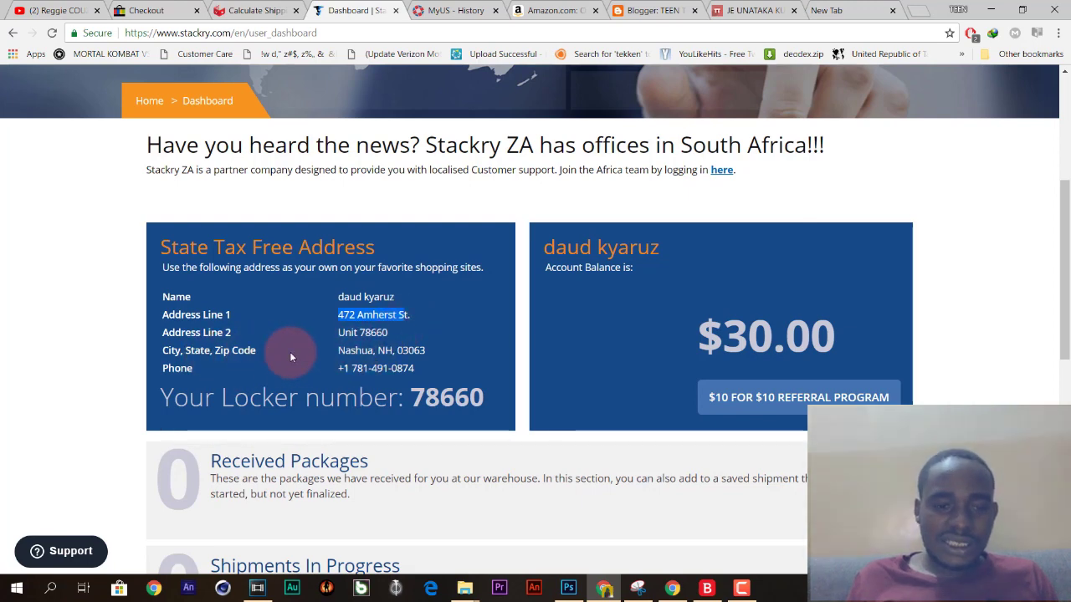
click(338, 354)
click(387, 337)
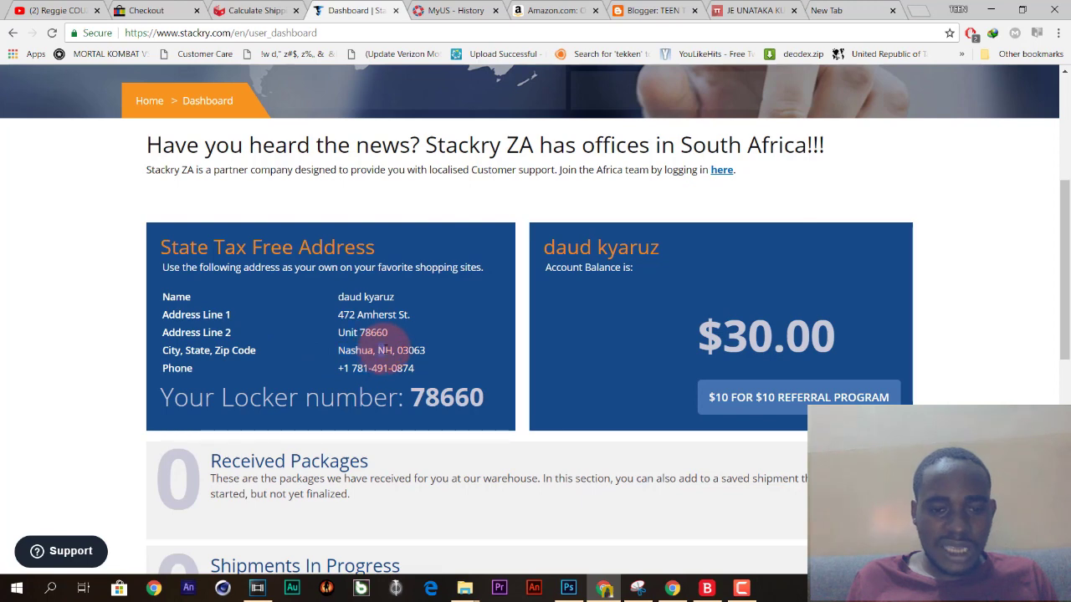
double_click(386, 350)
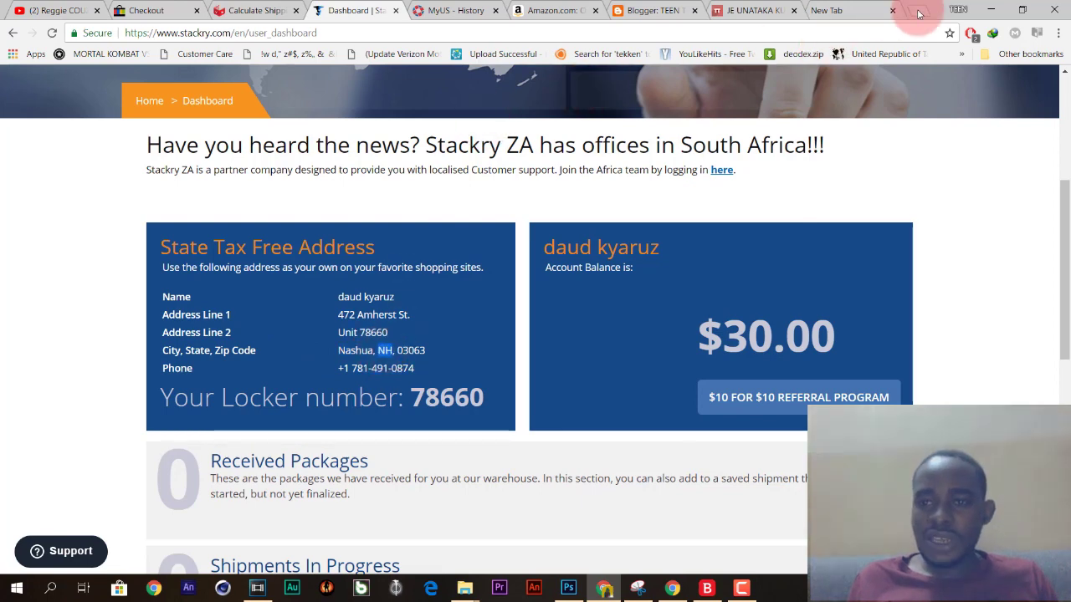
Google 'nh nashua' in a new tab to confirm it's in New Hampshire, then return to Stackry.
click(874, 9)
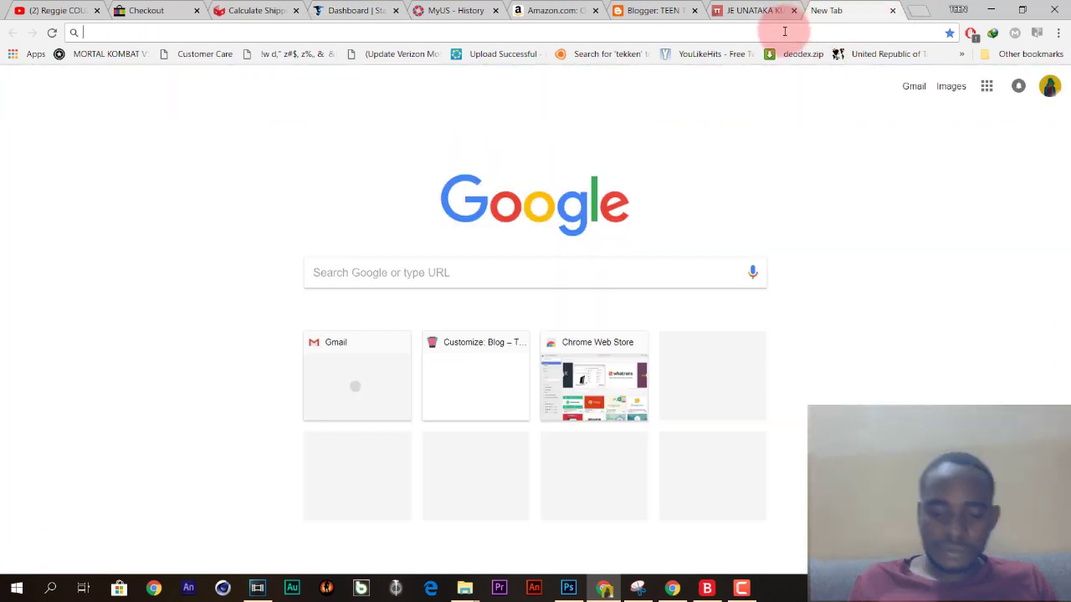
text(nh )
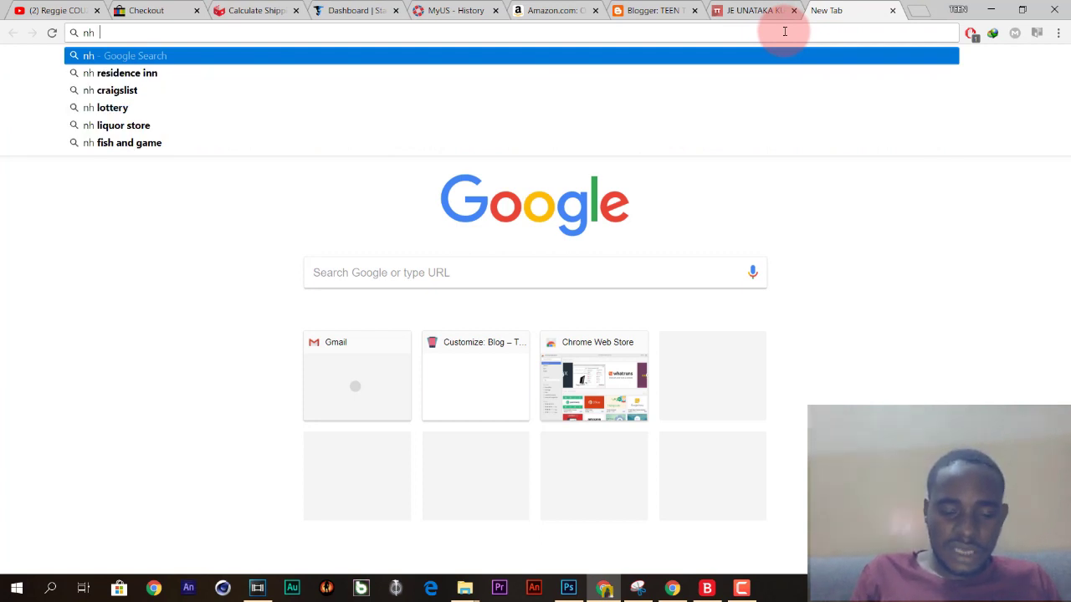
text(nashua)
key(Return)
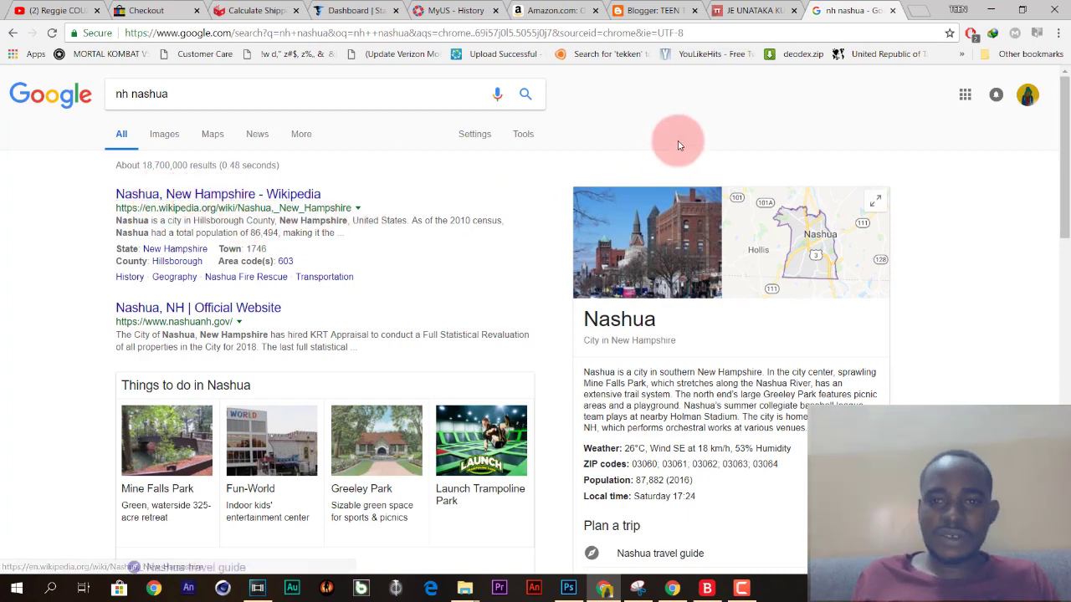
click(355, 19)
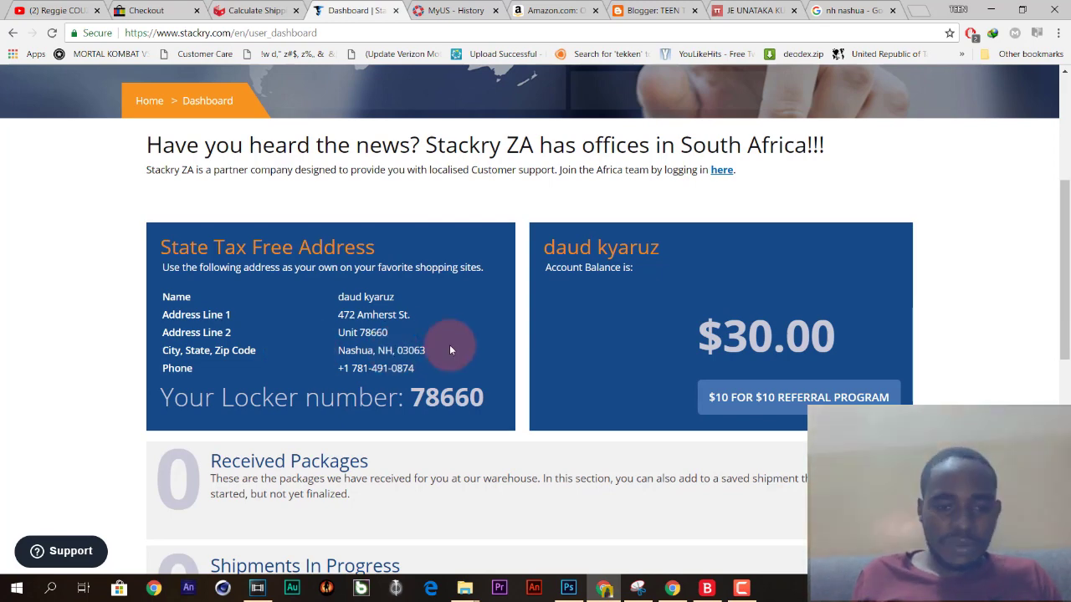
drag(397, 351, 427, 352)
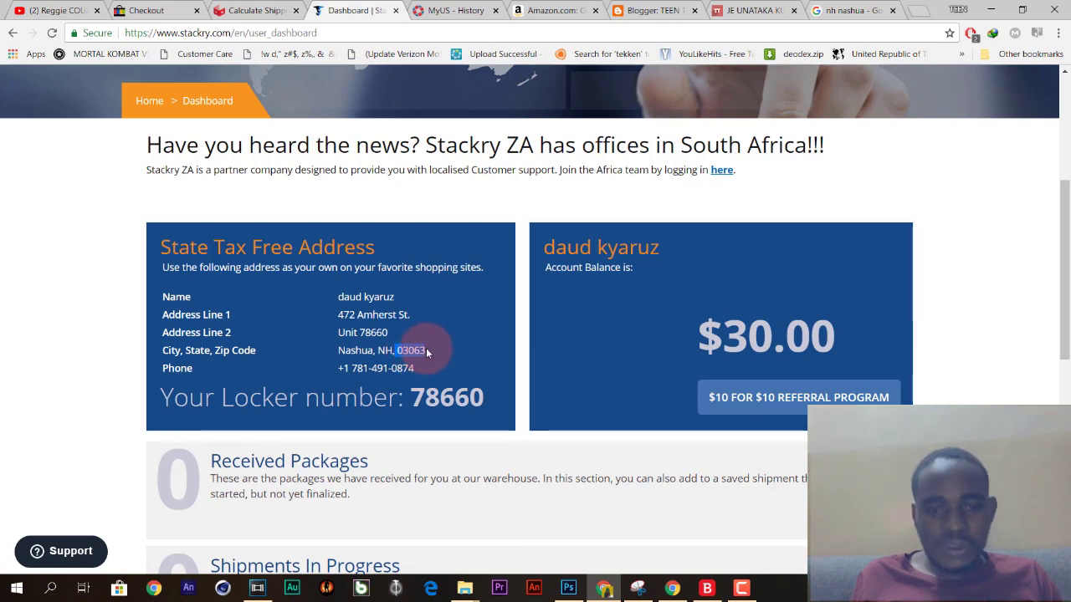
click(425, 351)
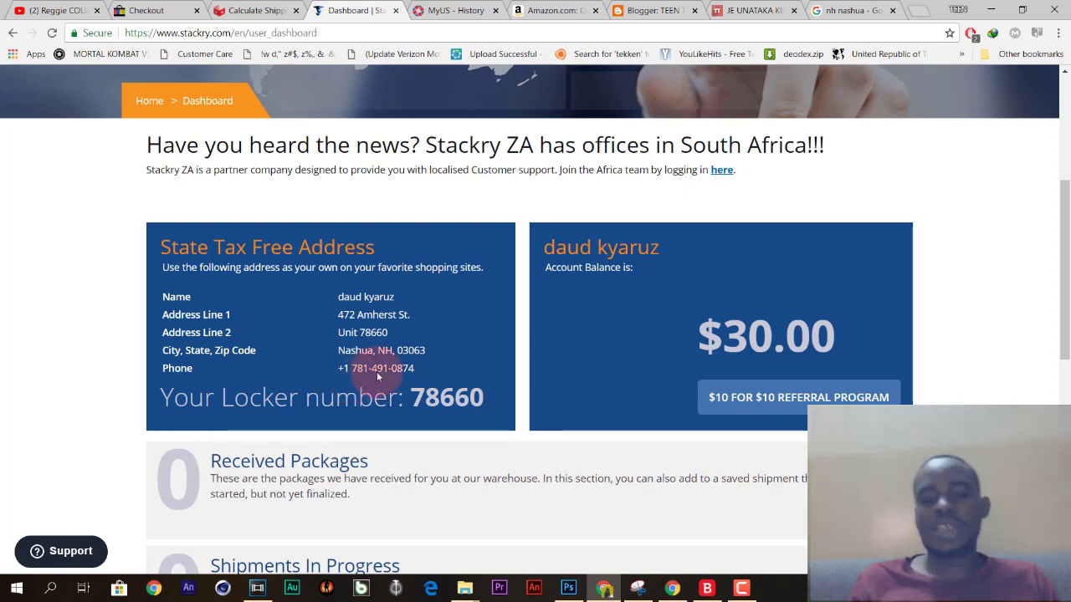
scroll(422, 367, down, 1)
scroll(422, 367, down, 1)
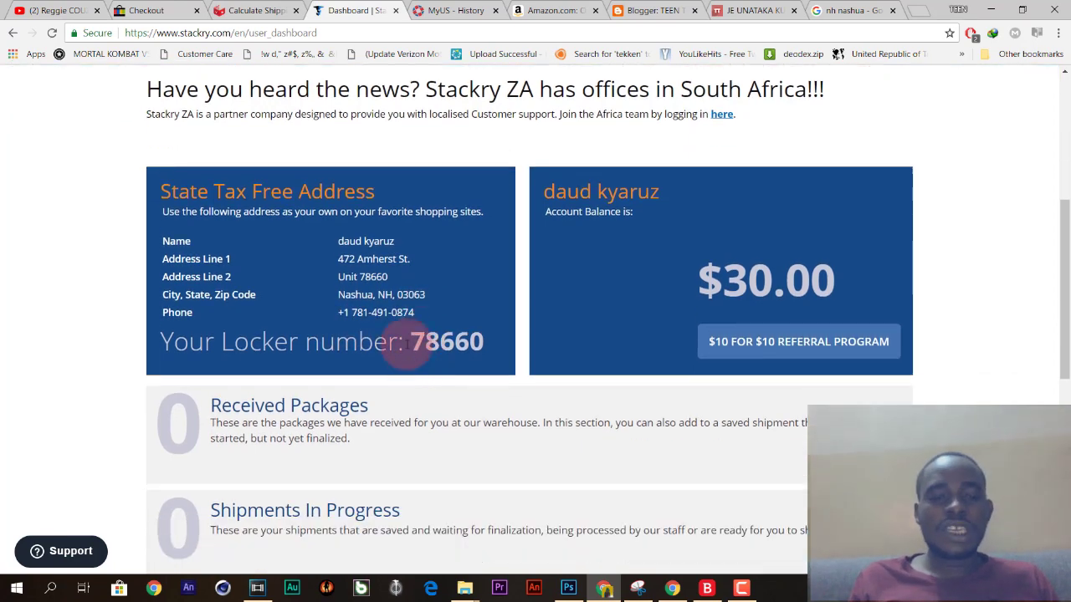
drag(411, 341, 483, 343)
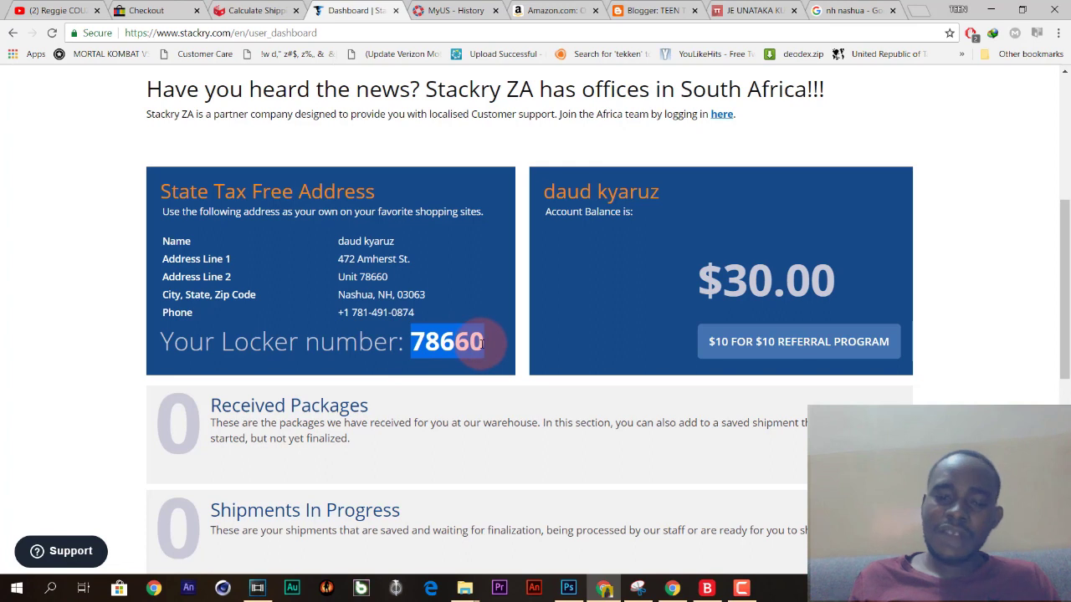
click(473, 343)
double_click(412, 340)
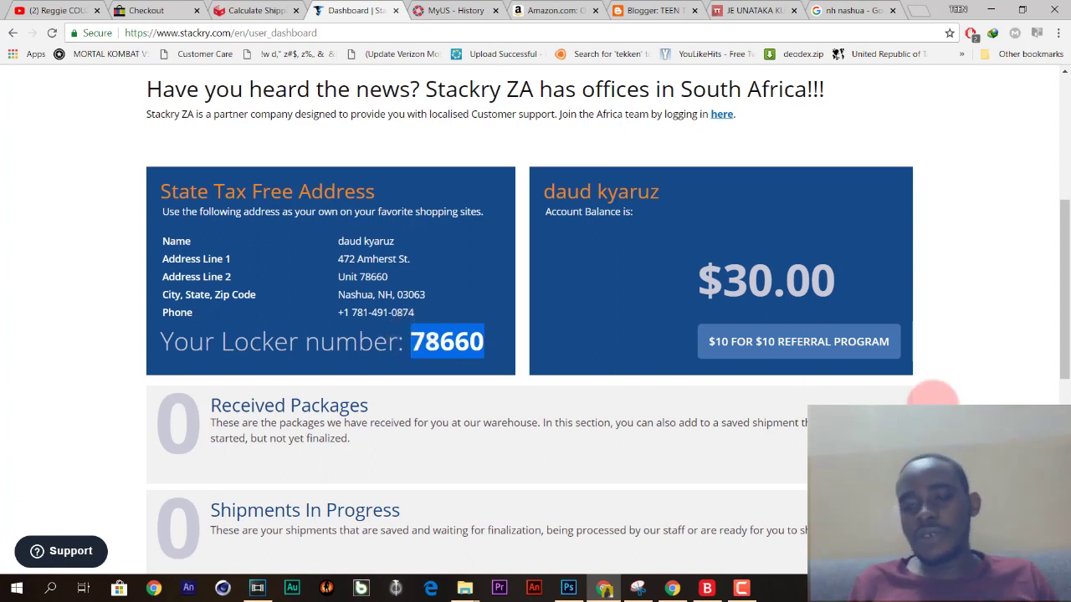
drag(839, 279, 734, 280)
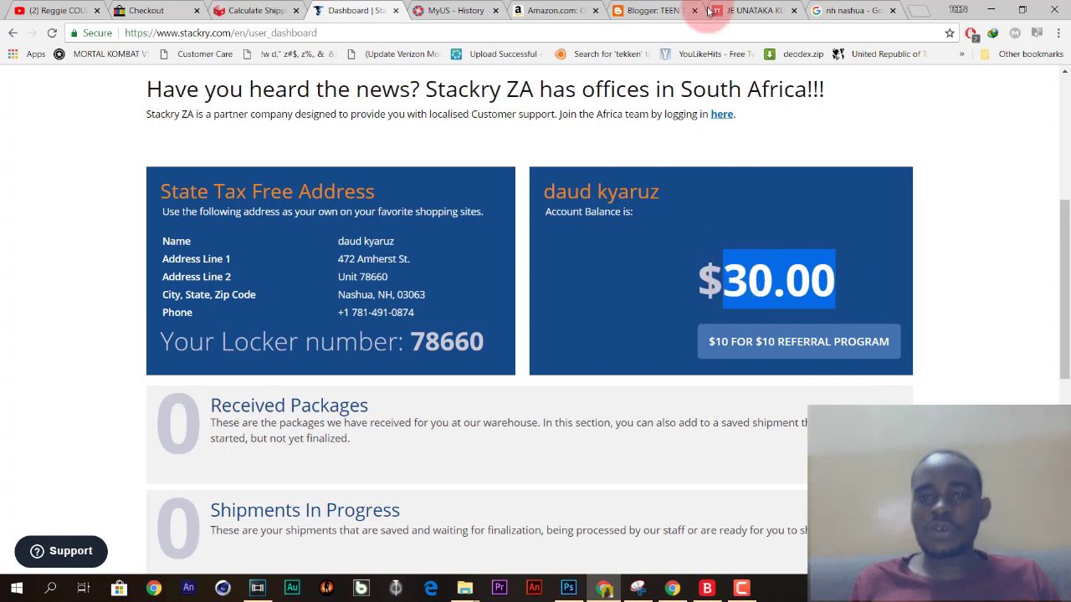
click(669, 11)
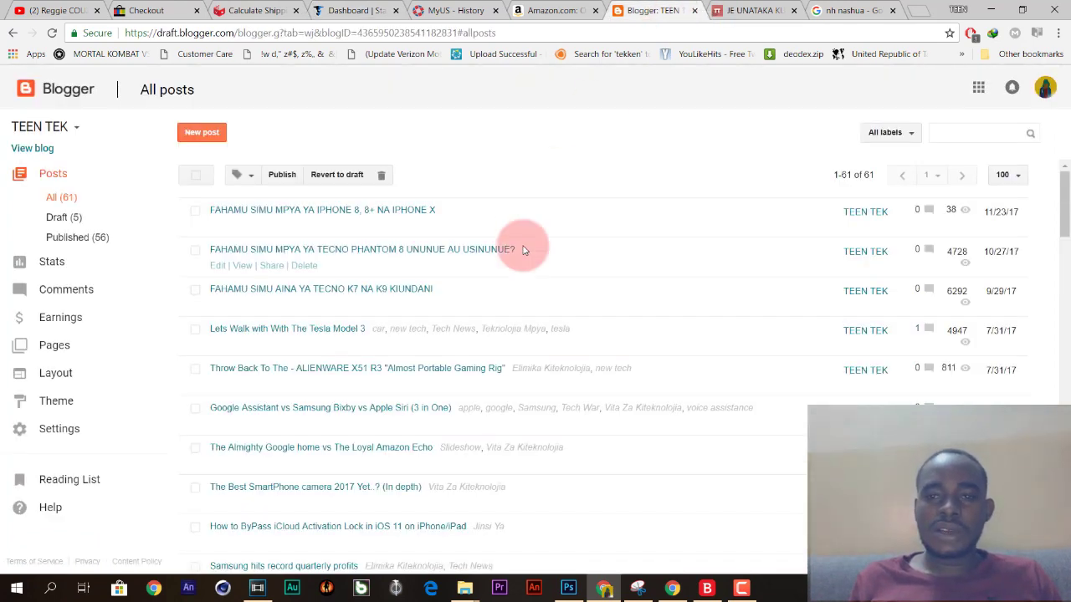
click(757, 10)
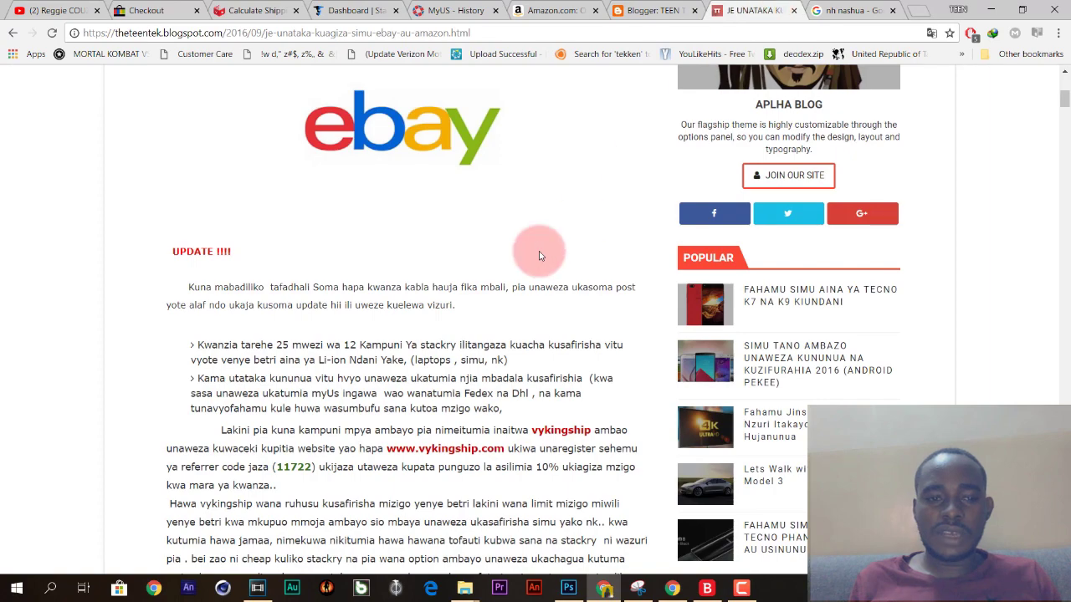
scroll(539, 255, down, 1)
scroll(544, 254, up, 2)
scroll(541, 249, down, 2)
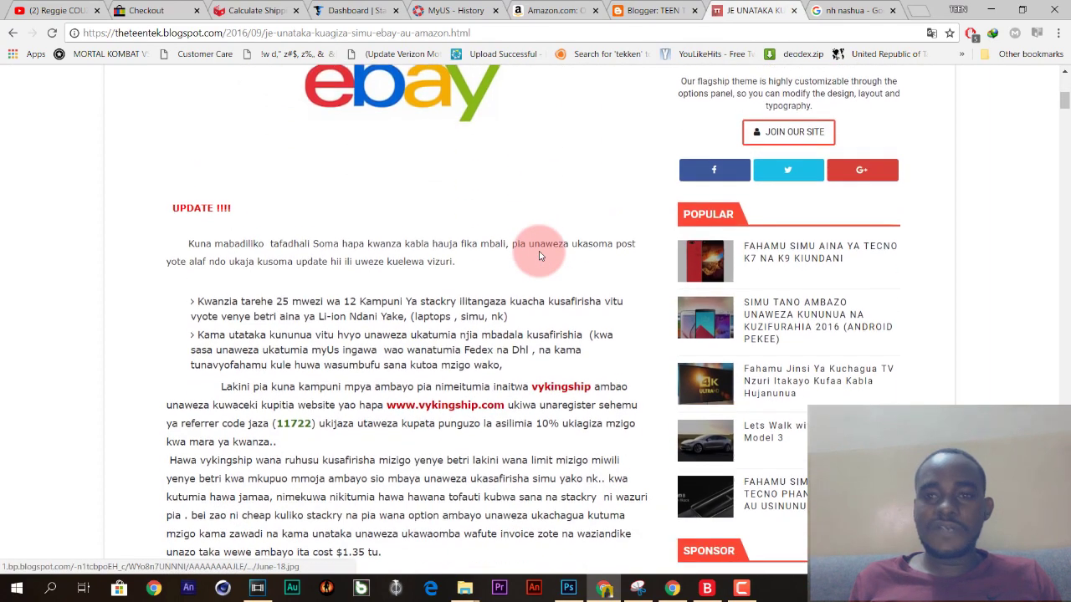
Back on the Stackry dashboard, highlight the $30.00 account balance and scroll to the top.
click(354, 10)
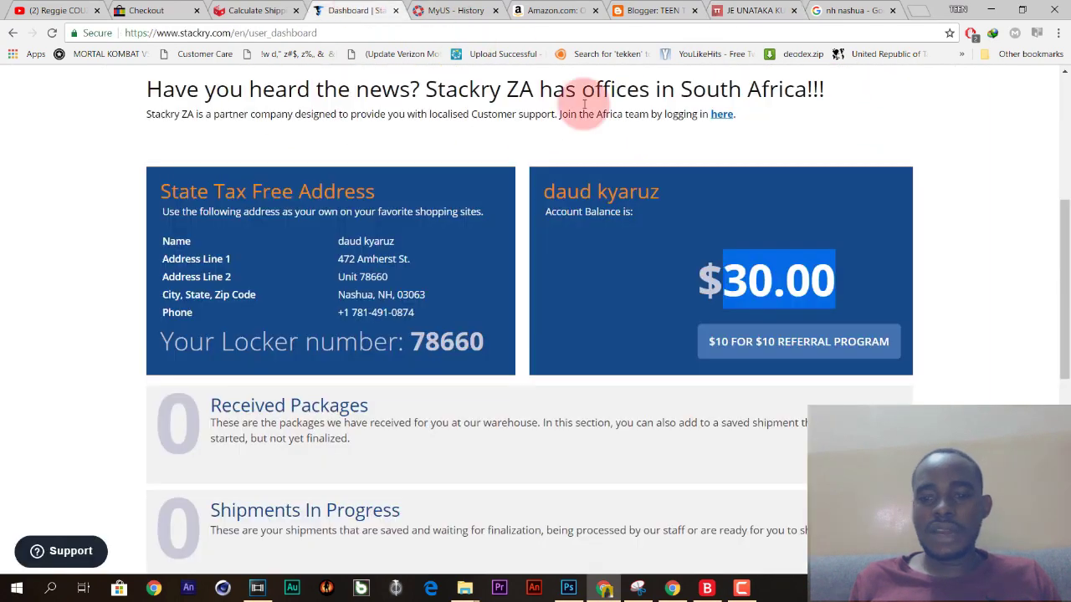
click(816, 283)
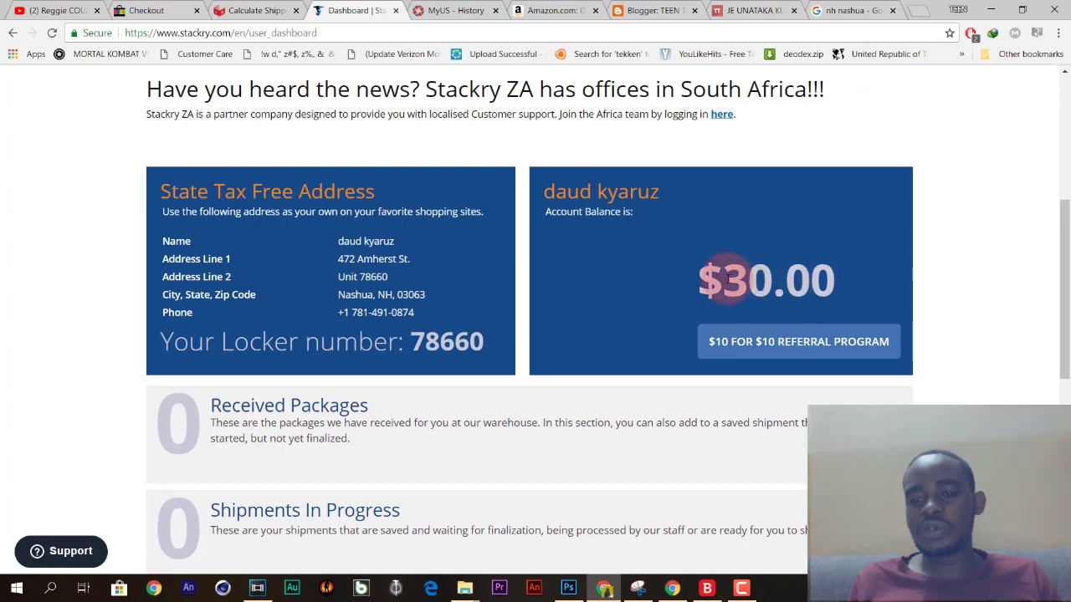
drag(717, 282, 848, 293)
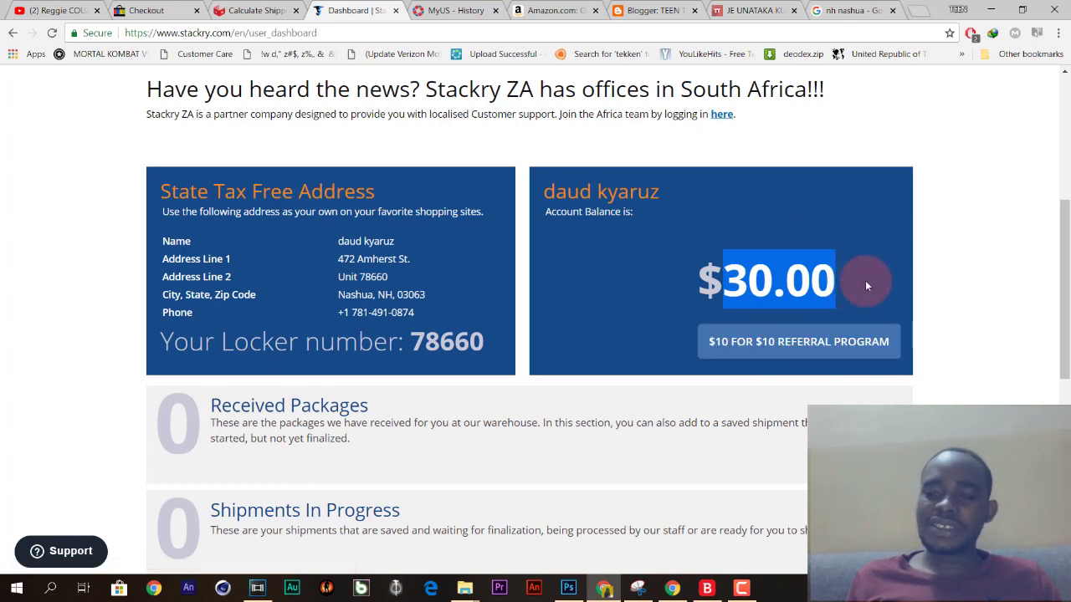
click(833, 282)
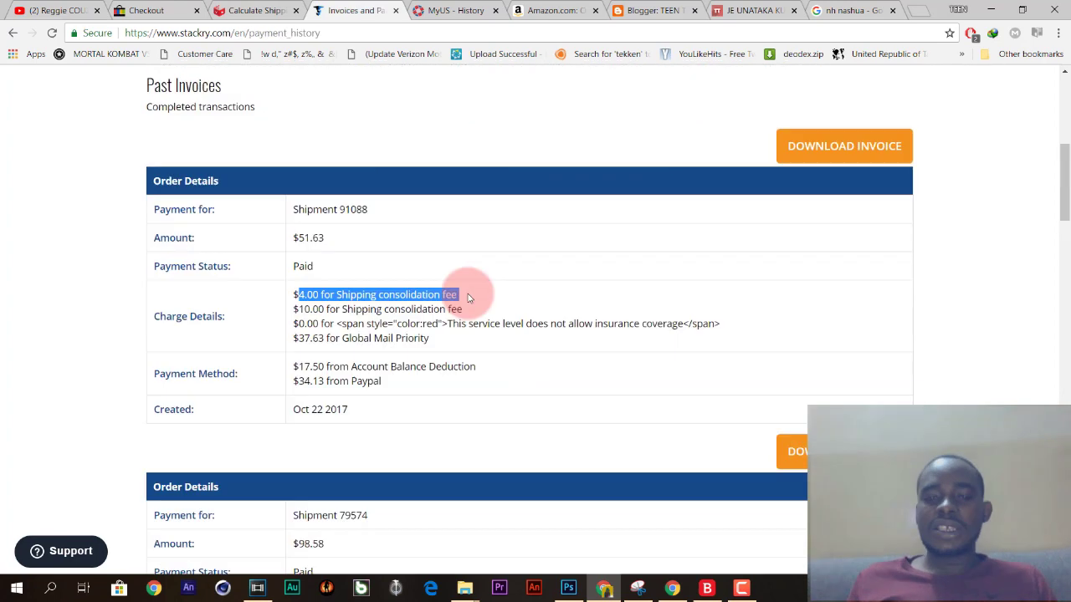
scroll(467, 294, up, 5)
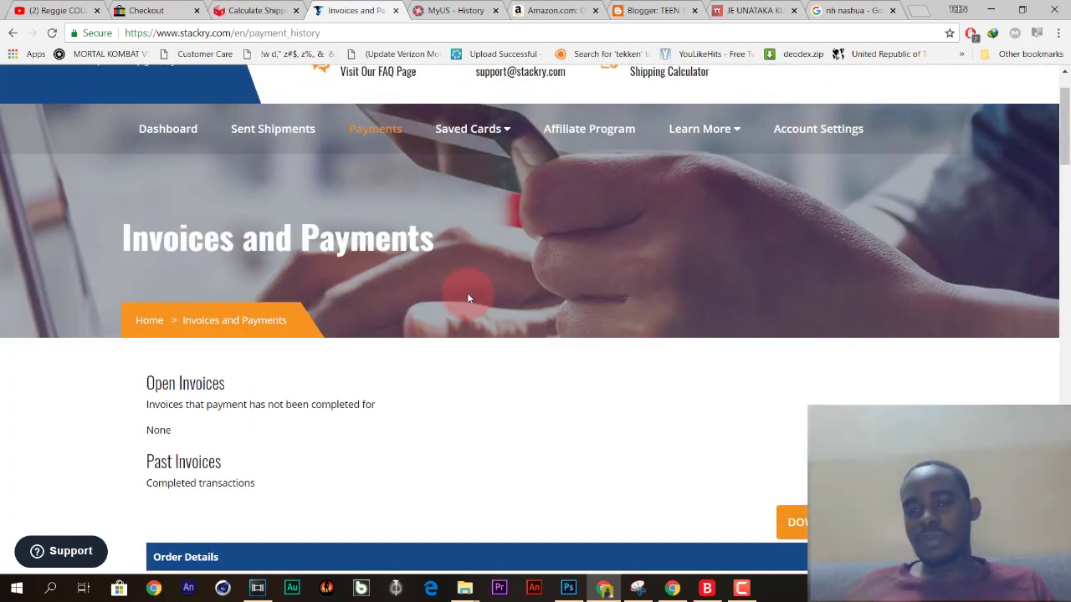
Scroll to Shipment 91088's order details and highlight its $0.00 insurance coverage charge line.
scroll(468, 298, up, 1)
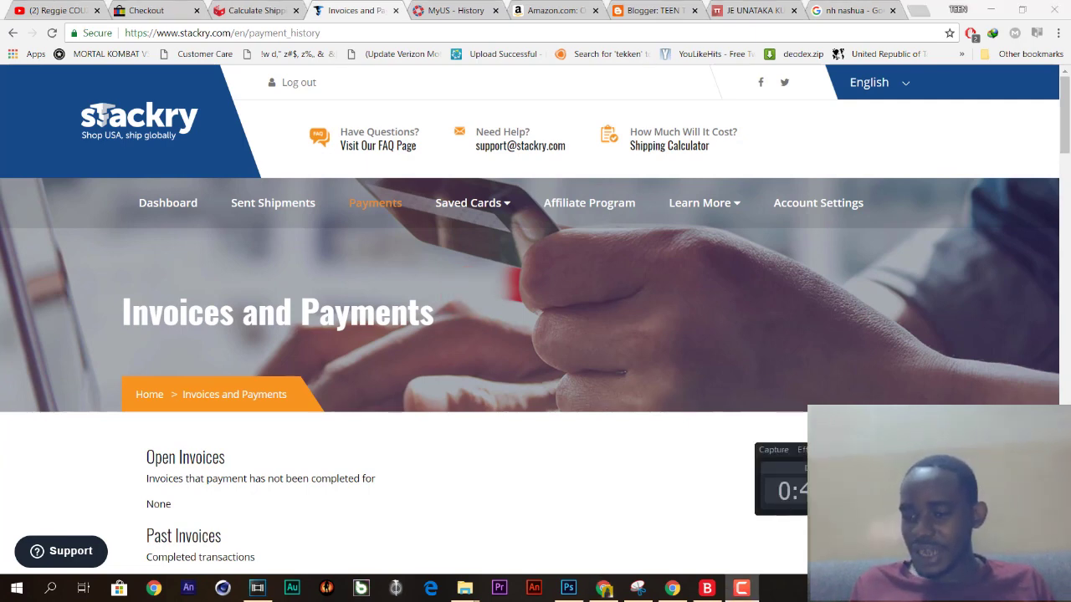
click(810, 466)
click(571, 436)
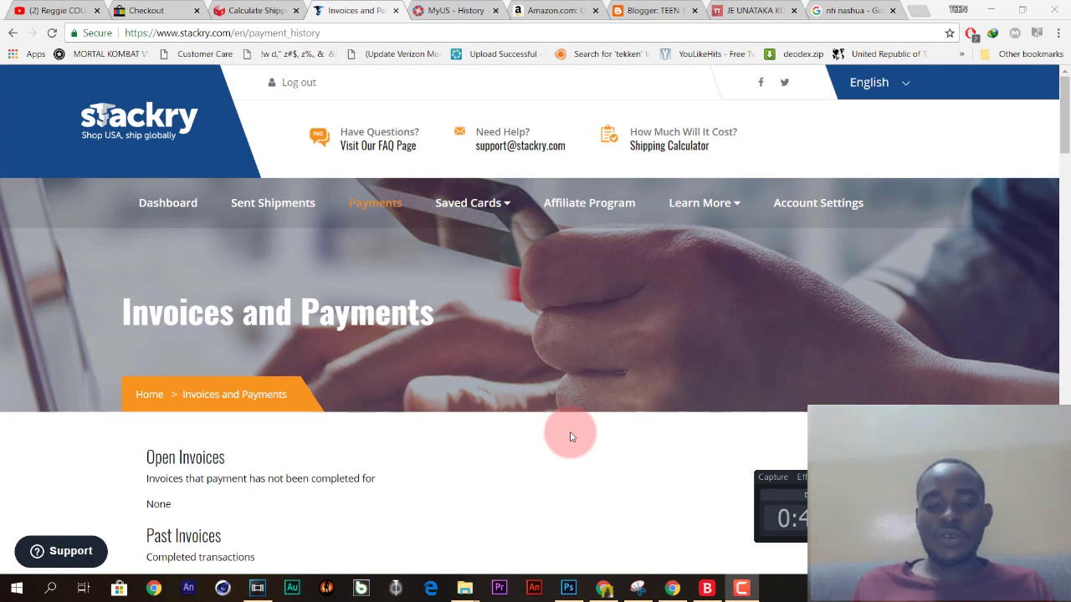
scroll(545, 484, down, 7)
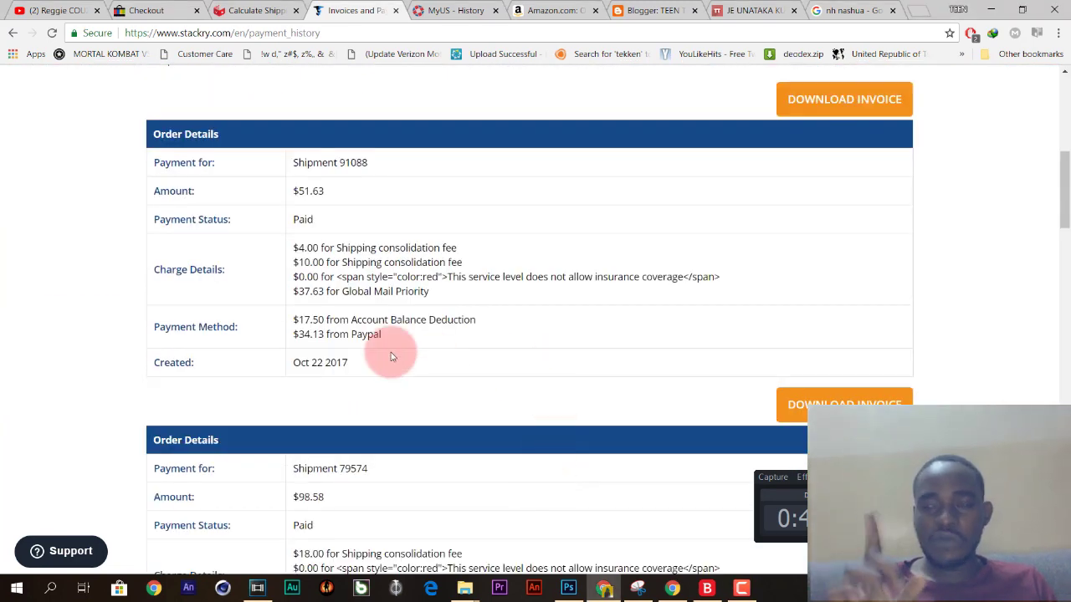
drag(294, 247, 311, 271)
click(505, 264)
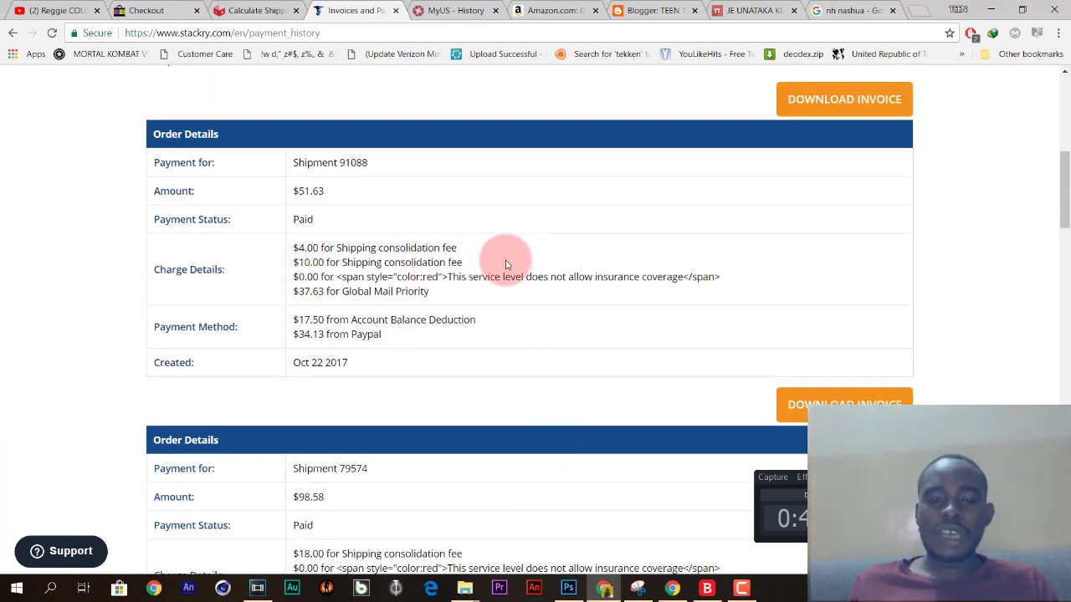
triple_click(710, 277)
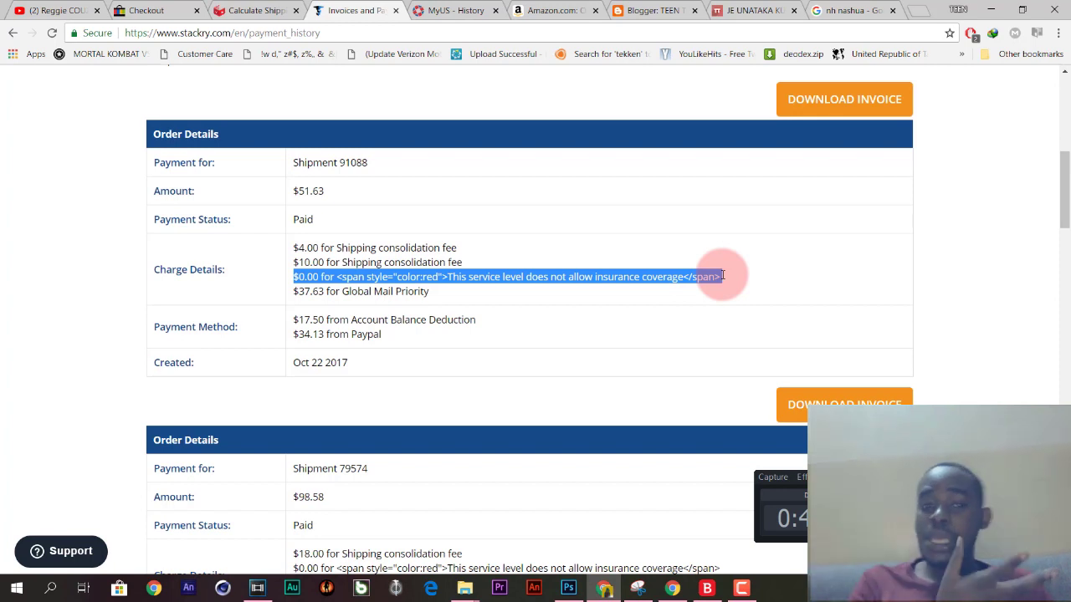
Highlight the $0.00 insurance coverage line and Shipment 79574's $0.00 charge.
click(600, 270)
drag(713, 277, 293, 277)
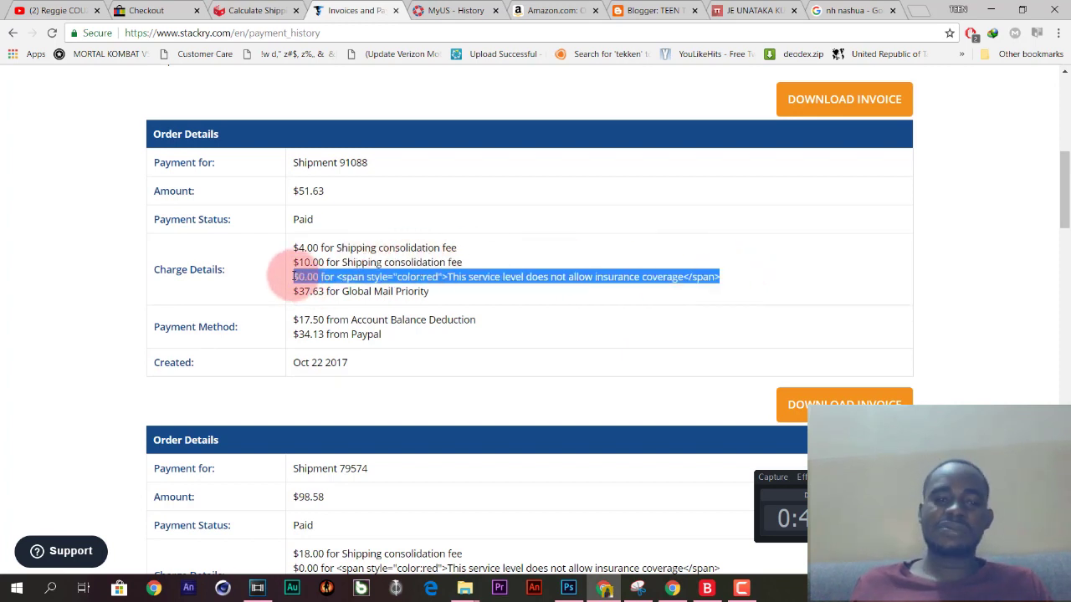
click(293, 277)
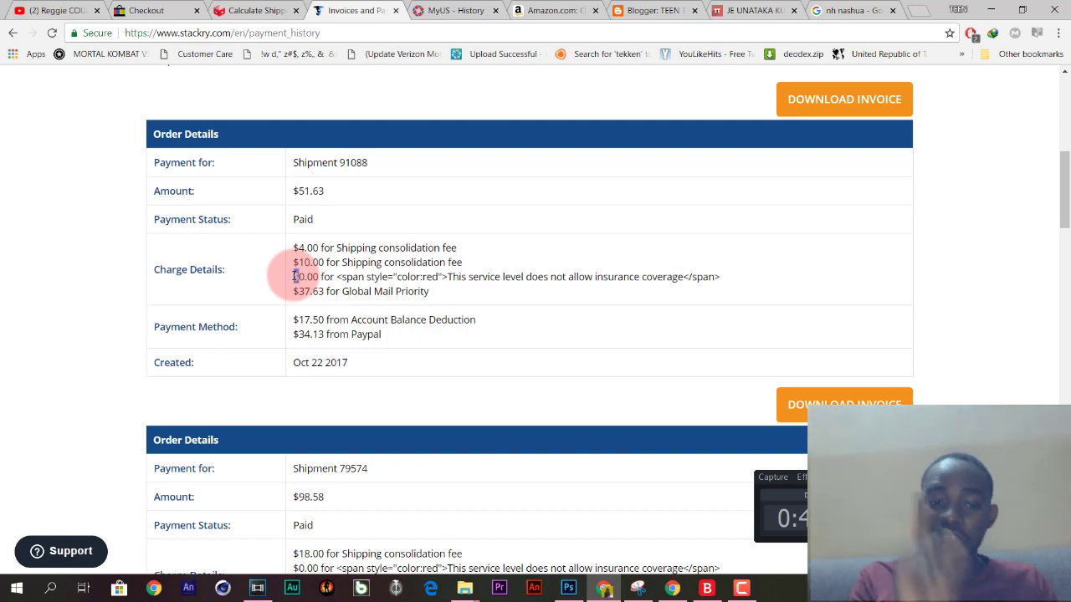
scroll(295, 277, down, 4)
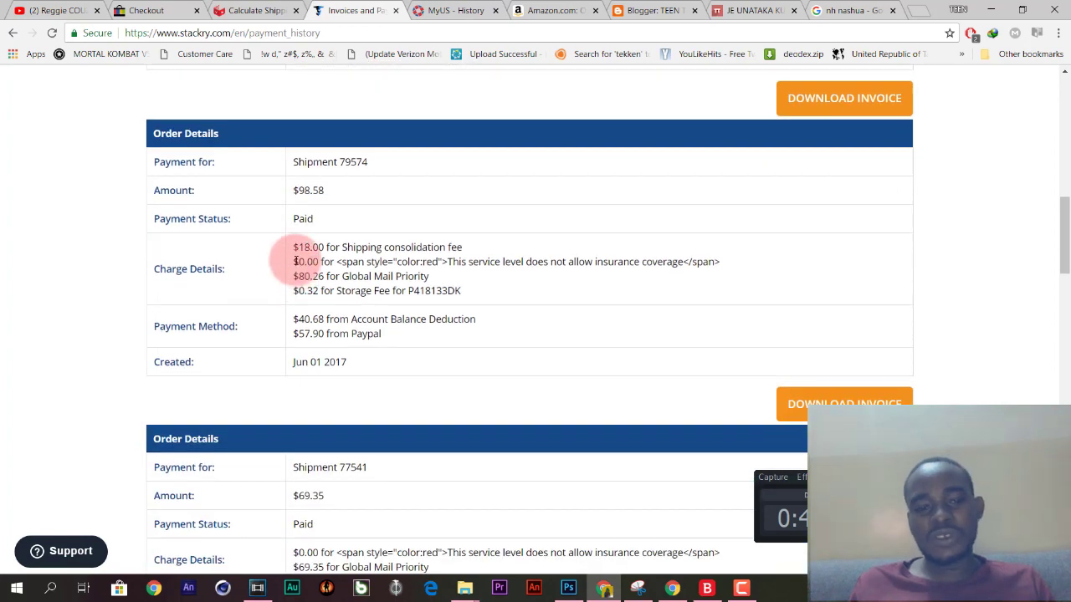
drag(293, 262, 348, 264)
Scroll through the past invoices for Shipments 79574 ($98.58) and 77541 ($69.35), then back up.
scroll(348, 265, down, 3)
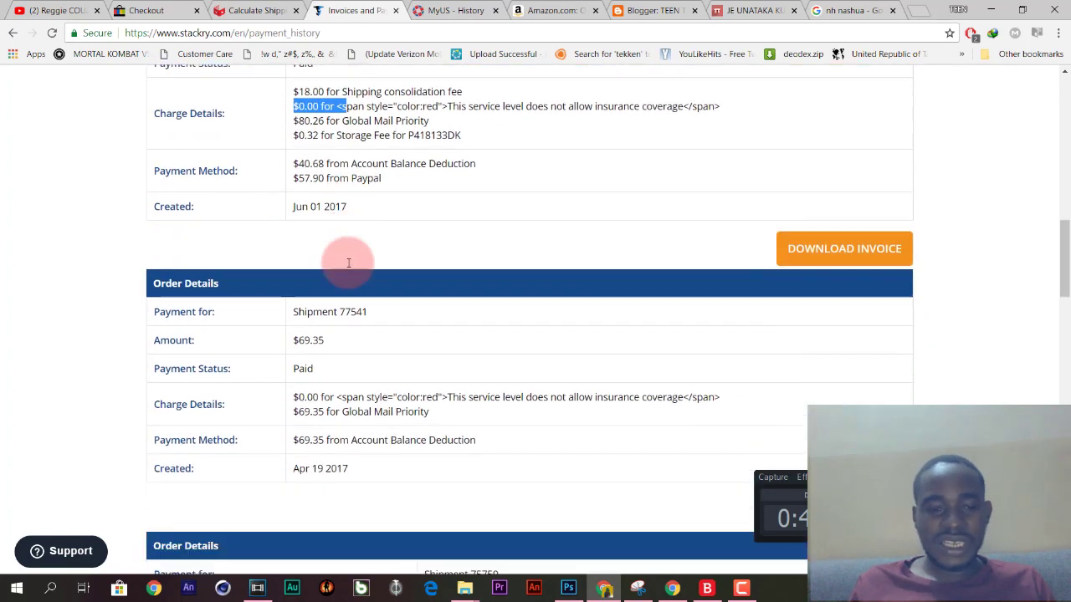
scroll(348, 262, down, 3)
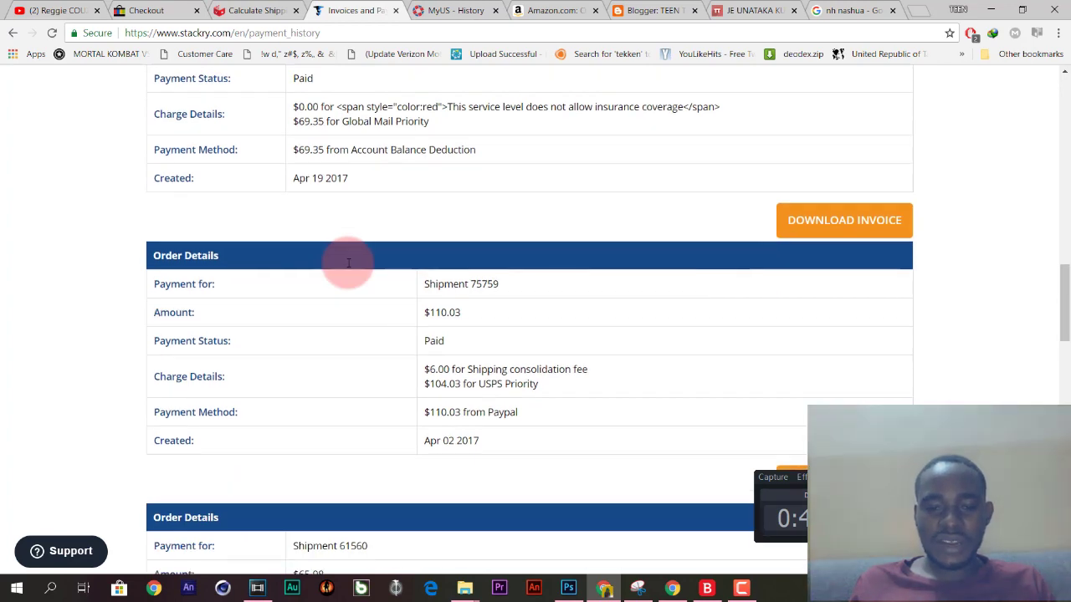
scroll(348, 264, down, 4)
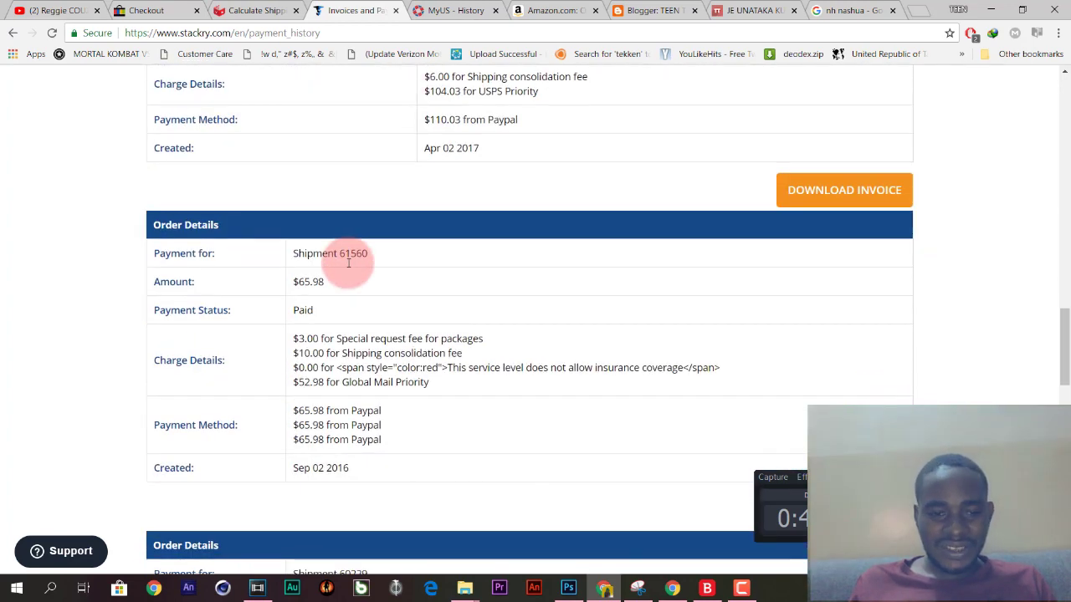
scroll(348, 263, down, 3)
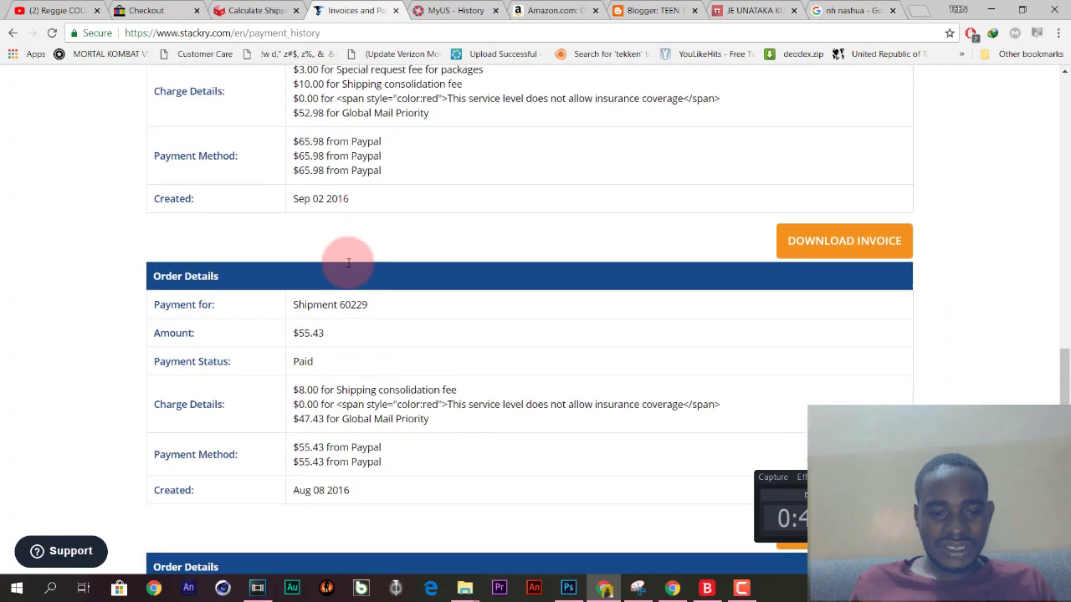
scroll(348, 263, down, 4)
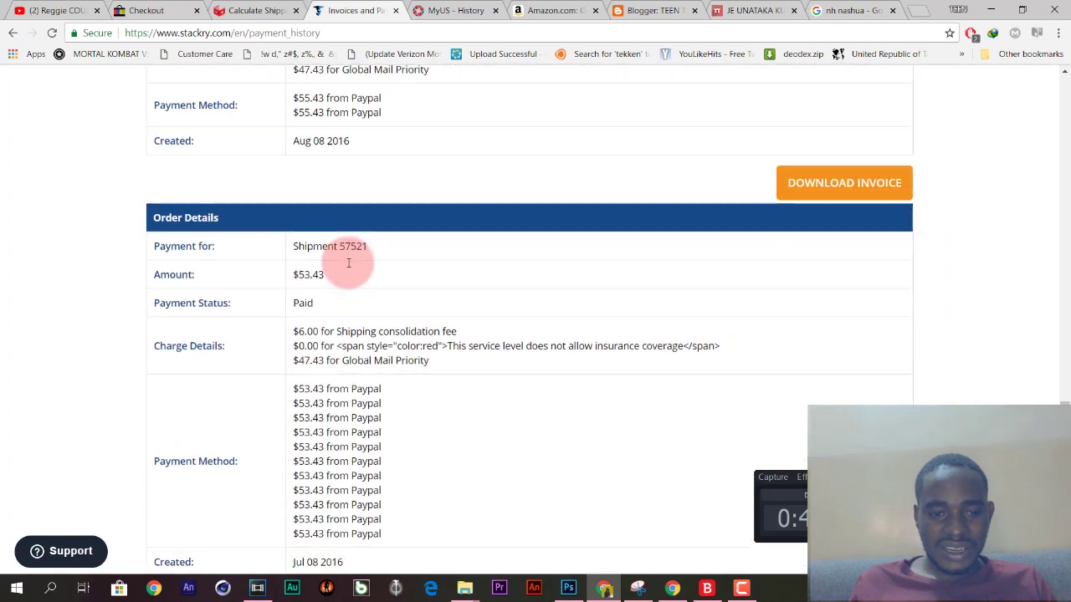
scroll(348, 263, down, 3)
scroll(348, 263, up, 5)
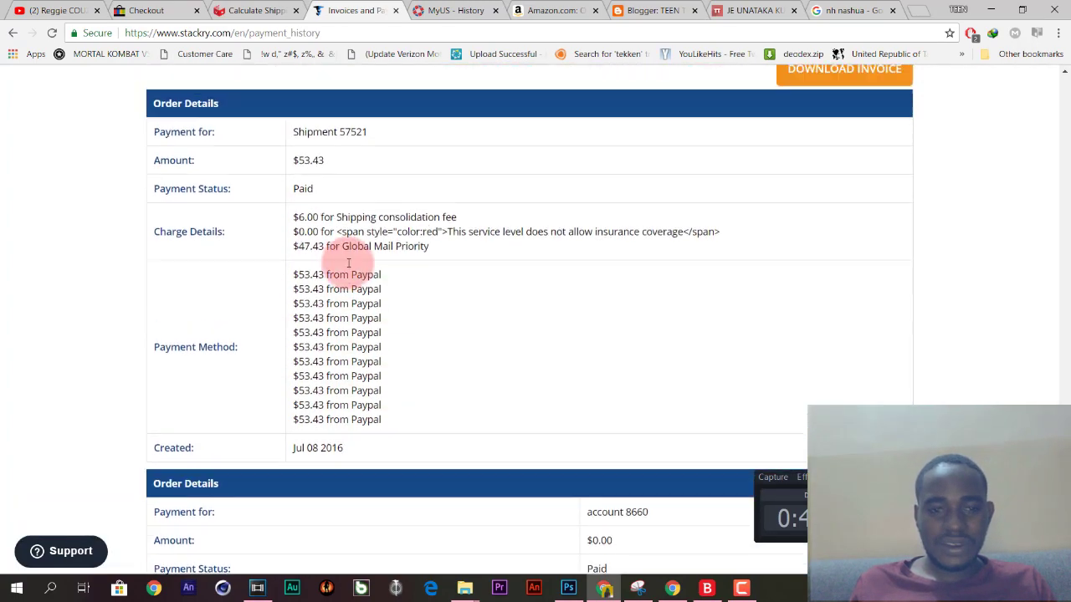
scroll(348, 262, up, 2)
scroll(348, 262, up, 4)
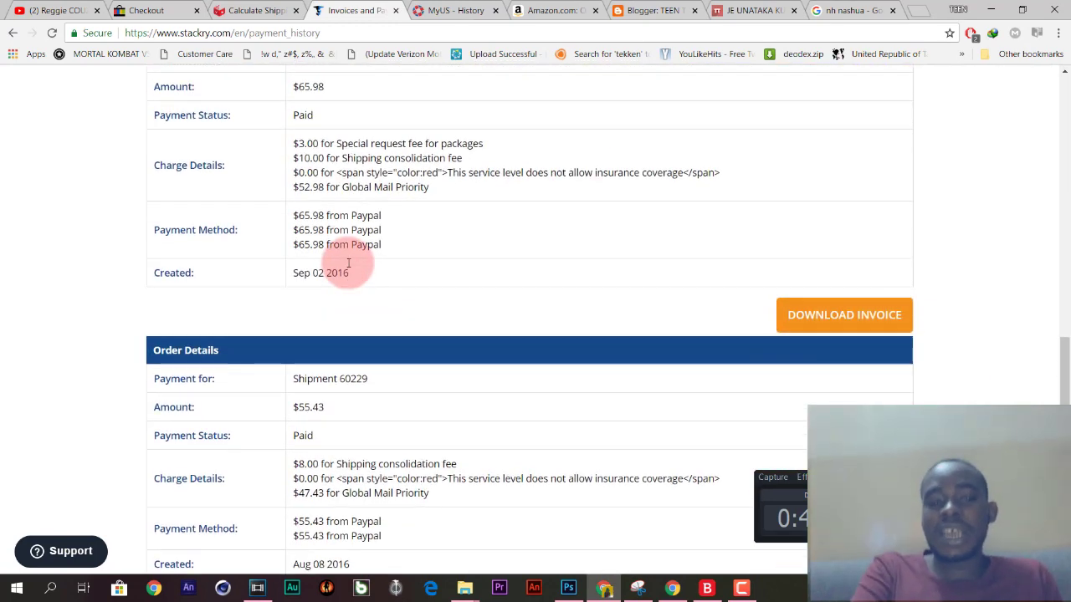
scroll(348, 263, up, 3)
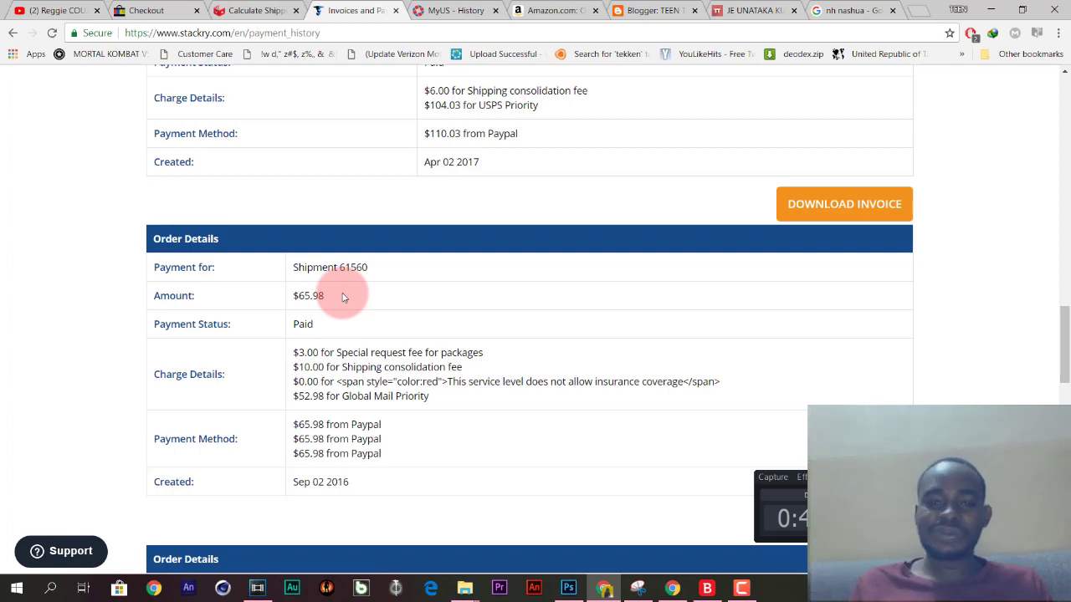
scroll(342, 297, up, 3)
scroll(343, 296, up, 2)
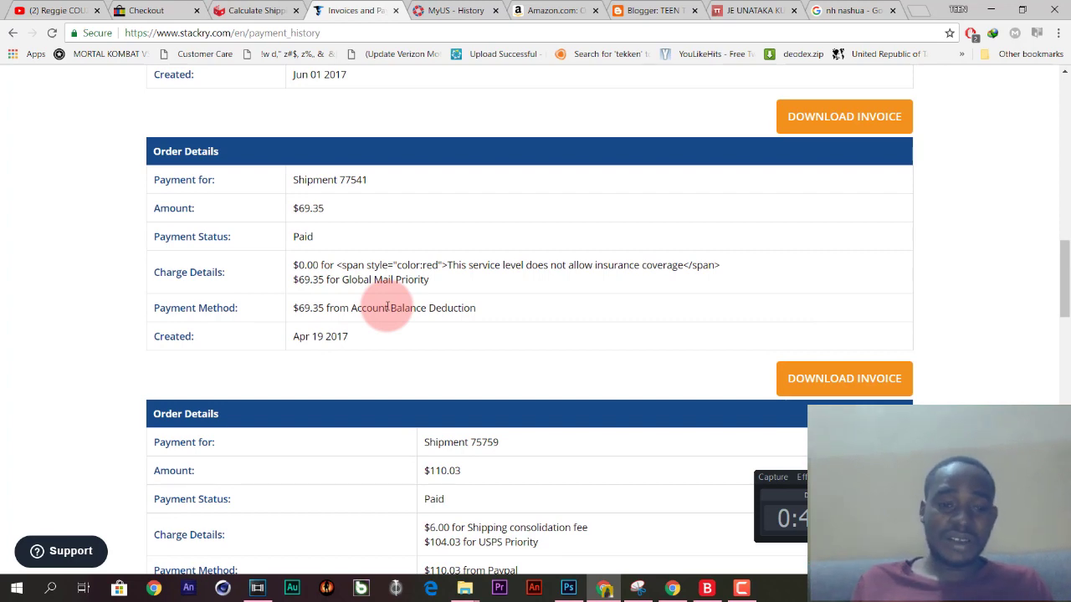
scroll(387, 306, up, 2)
click(387, 309)
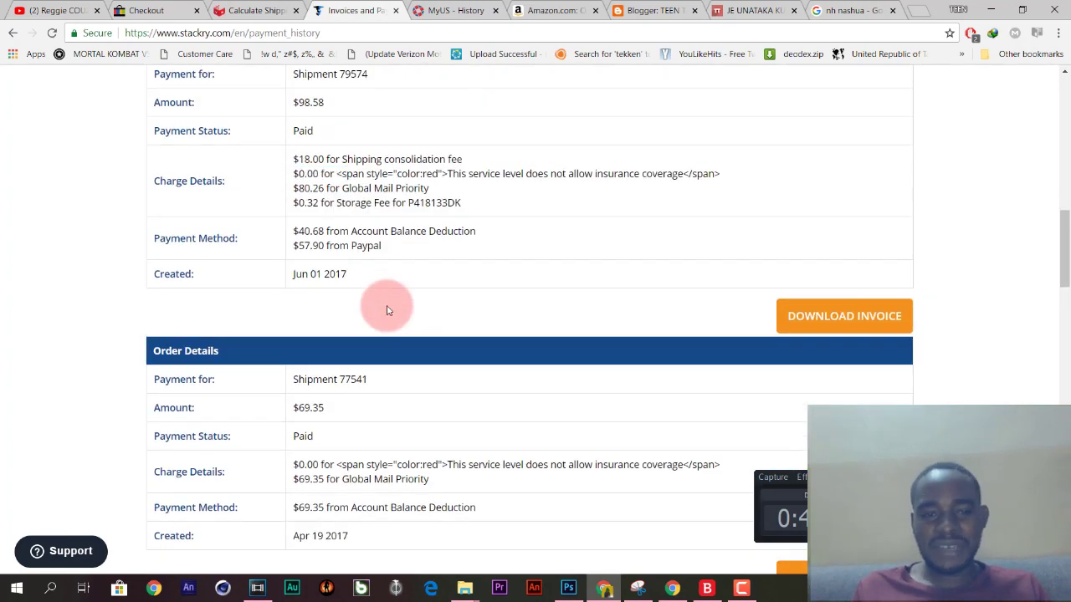
scroll(388, 309, up, 1)
scroll(387, 310, up, 4)
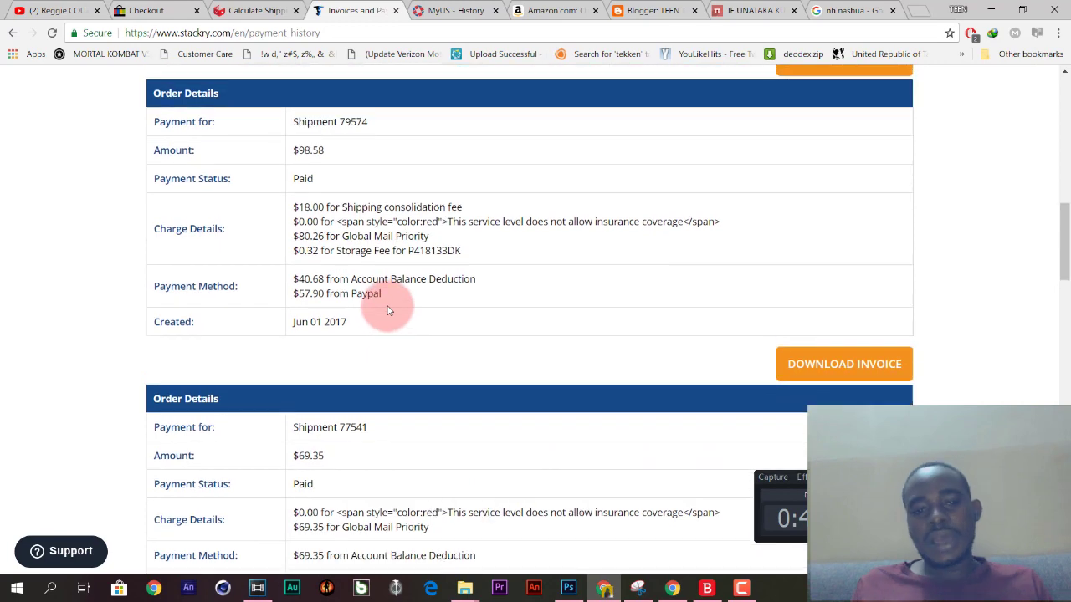
scroll(387, 306, up, 6)
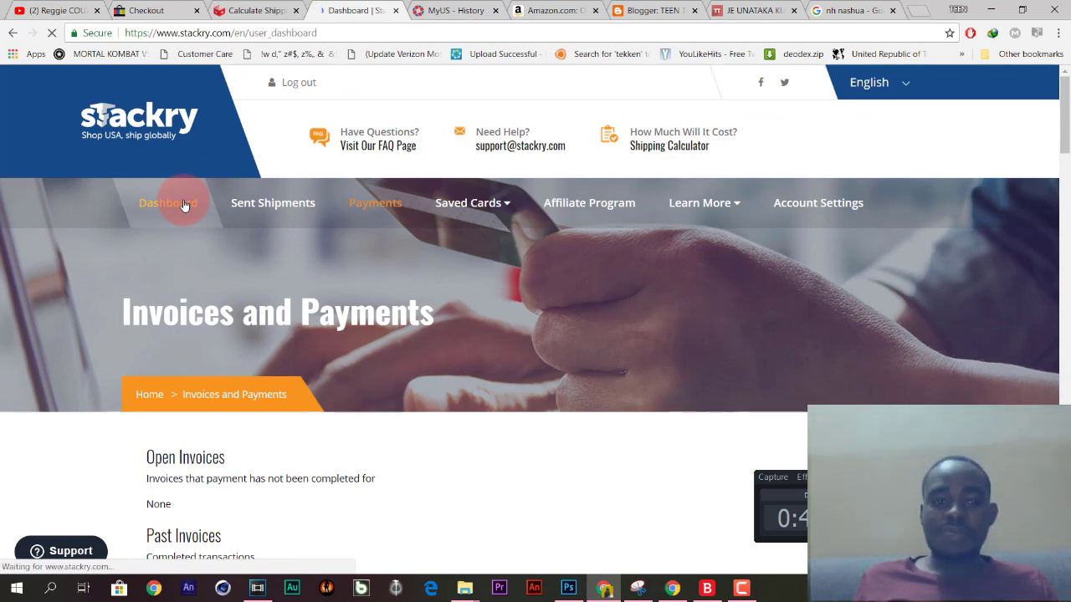
Load the Stackry account dashboard.
scroll(184, 205, down, 2)
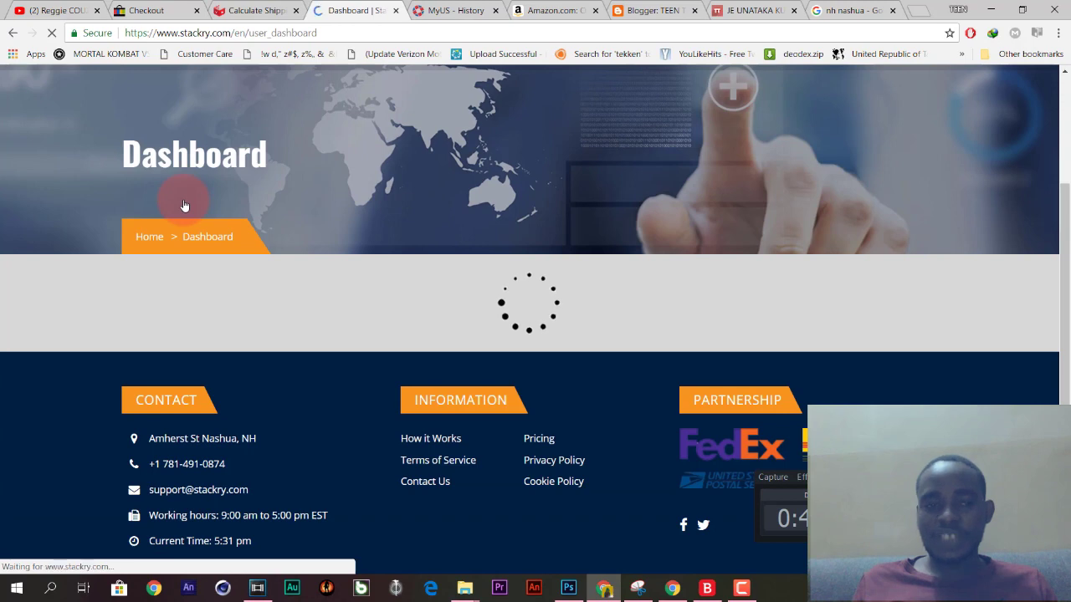
scroll(184, 206, up, 2)
click(184, 204)
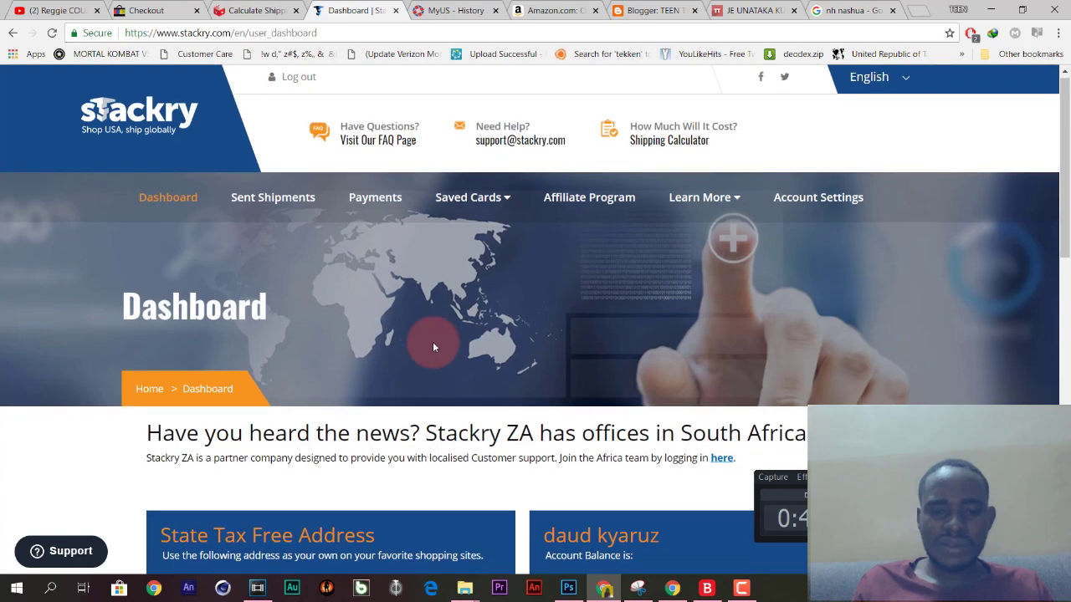
Select the full Nashua, NH tax-free forwarding address, then switch to the $16.95 eBay checkout.
scroll(432, 341, down, 4)
scroll(432, 342, down, 6)
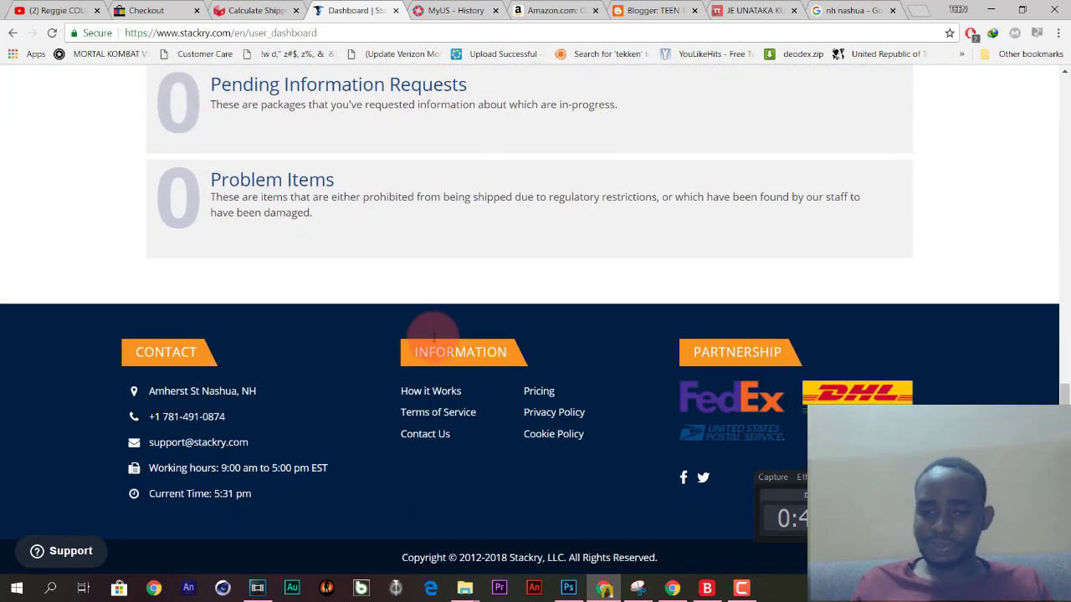
scroll(433, 336, up, 7)
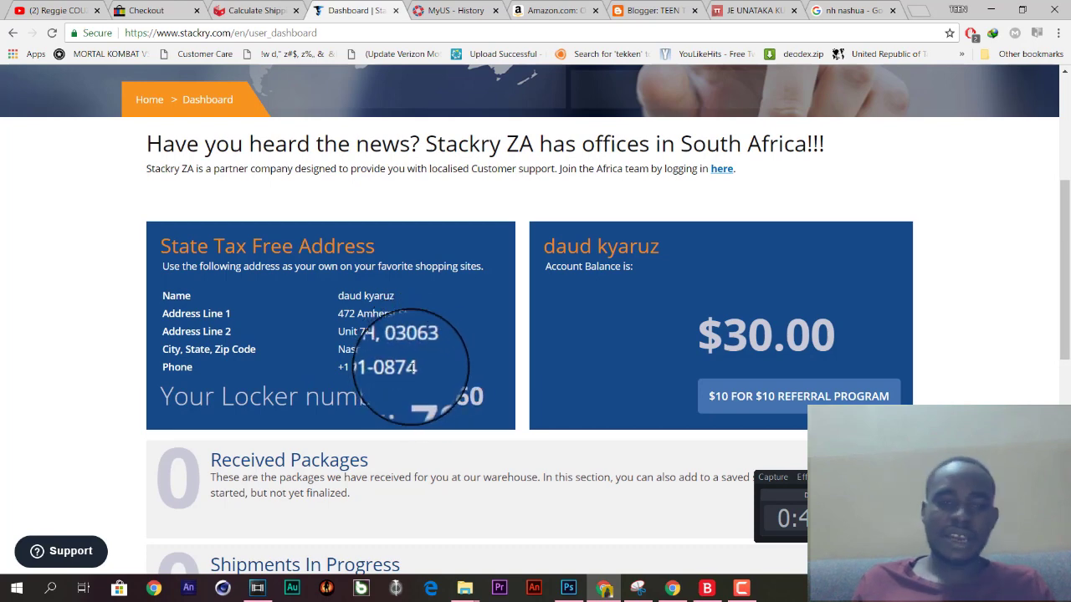
drag(418, 366, 339, 297)
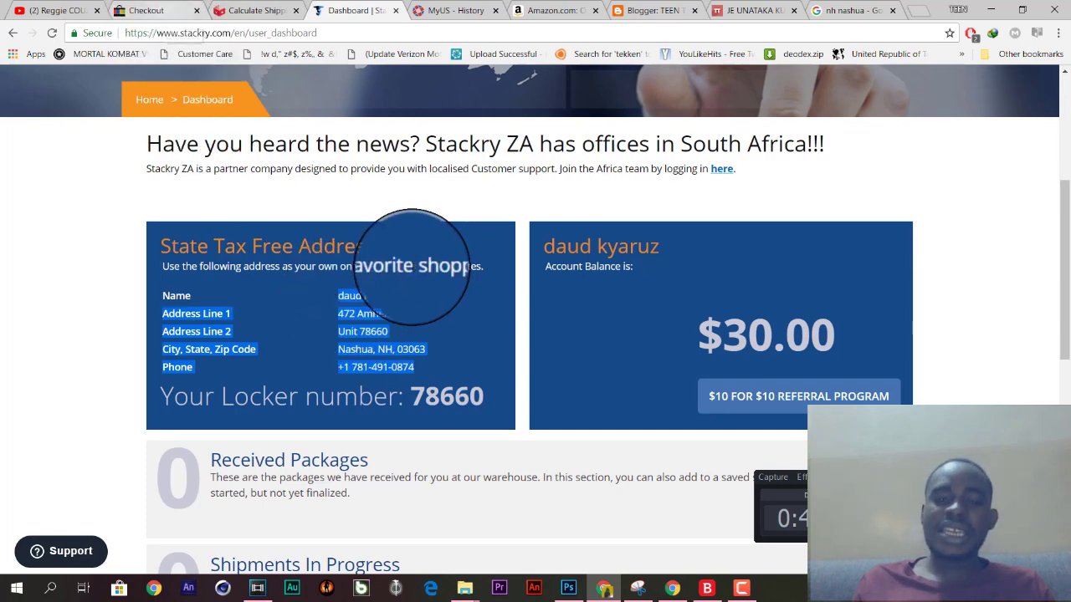
click(410, 315)
drag(418, 370, 341, 294)
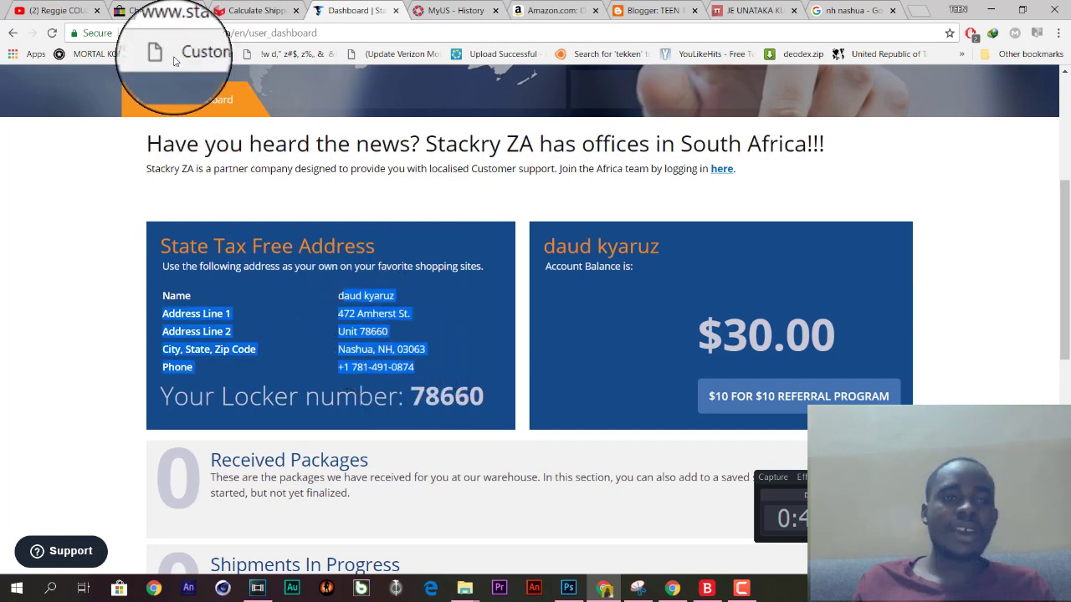
click(154, 12)
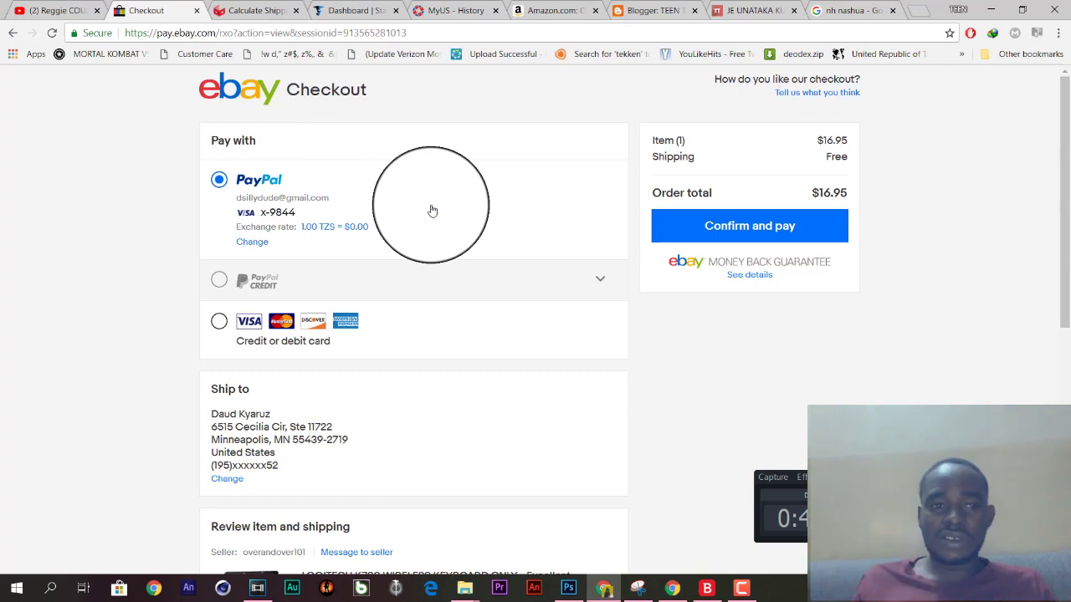
Duplicate the eBay Checkout tab and switch to the copy, which shows the eBay homepage.
right_click(151, 10)
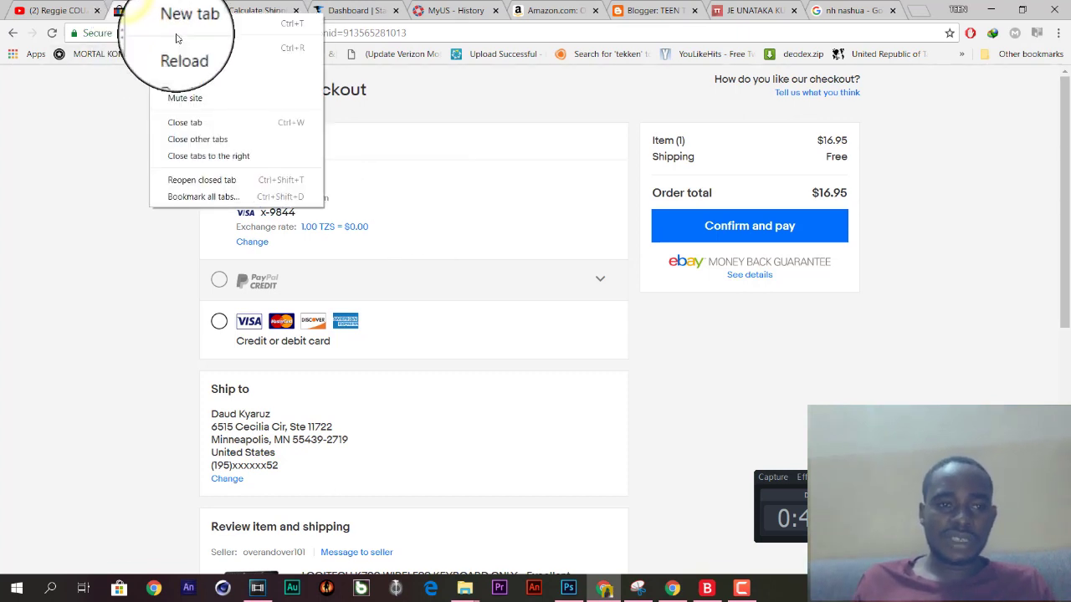
click(180, 47)
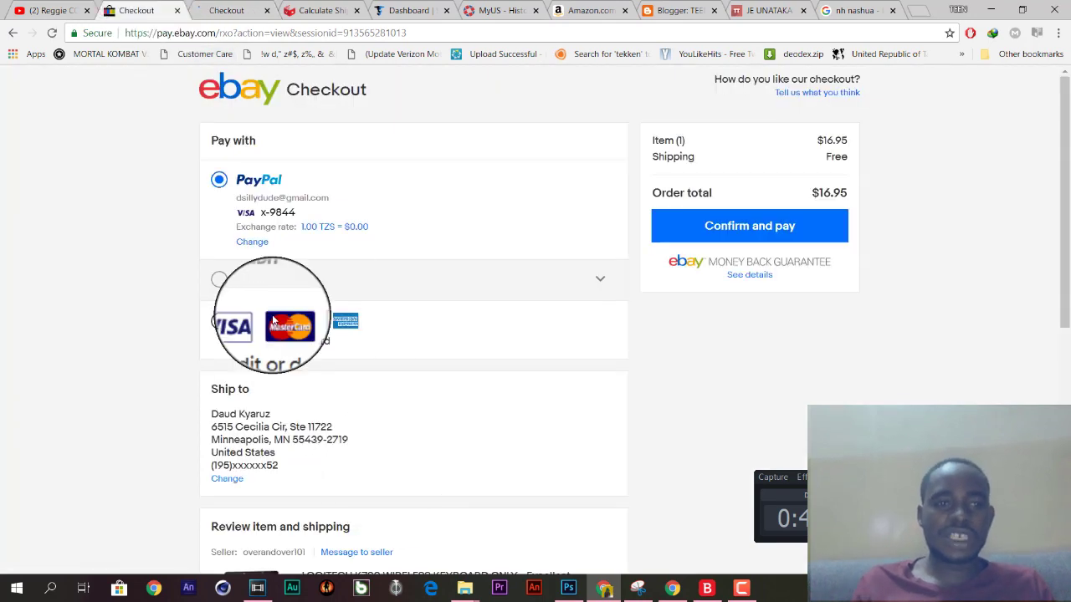
click(224, 11)
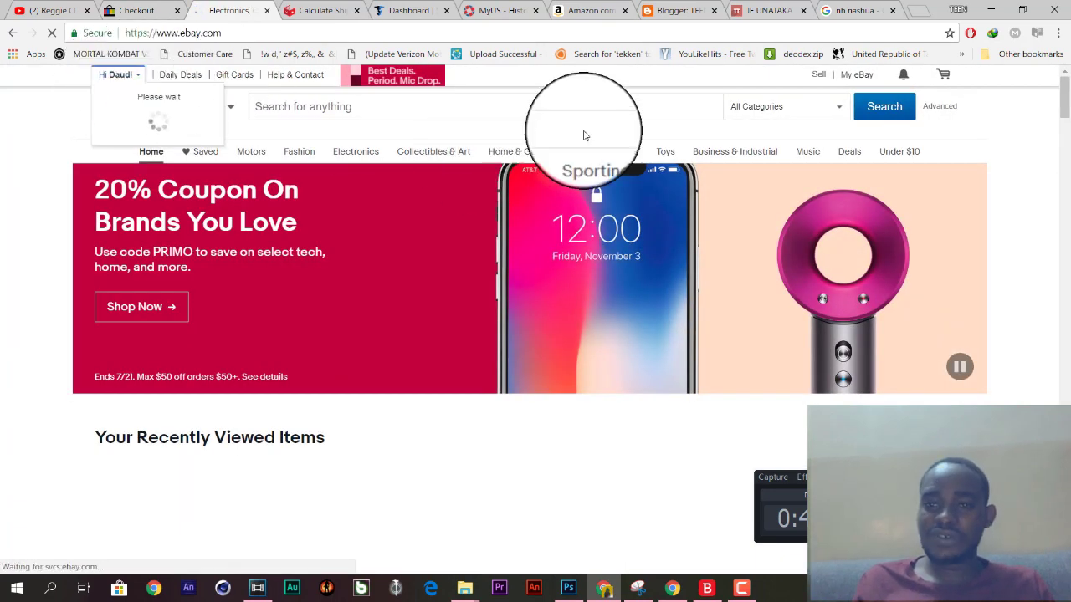
Go to My eBay Summary and scroll through the 37-item watch list.
mouse_move(853, 77)
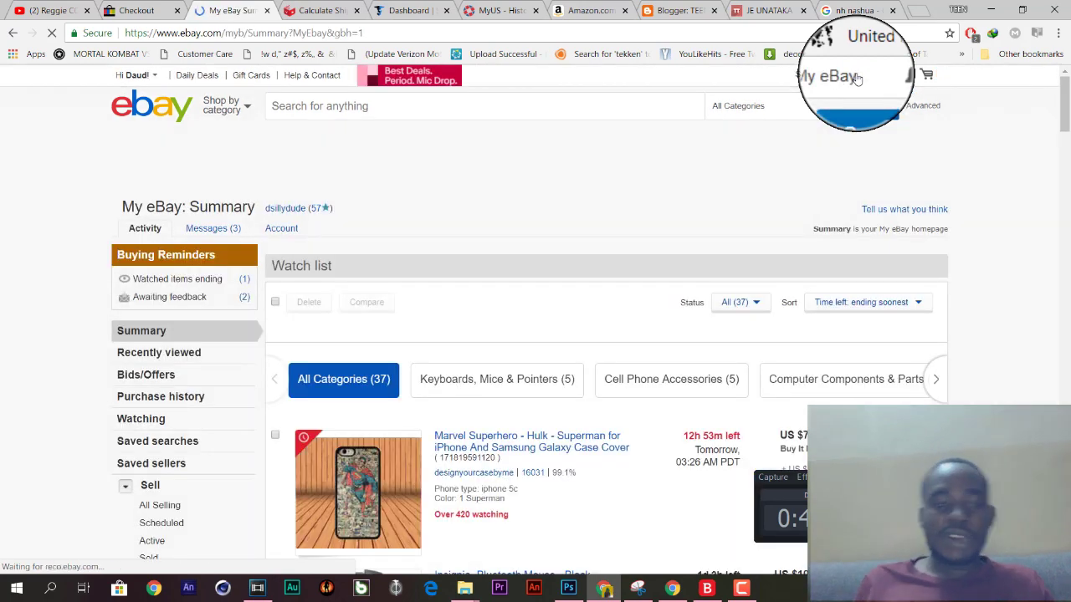
scroll(857, 78, down, 3)
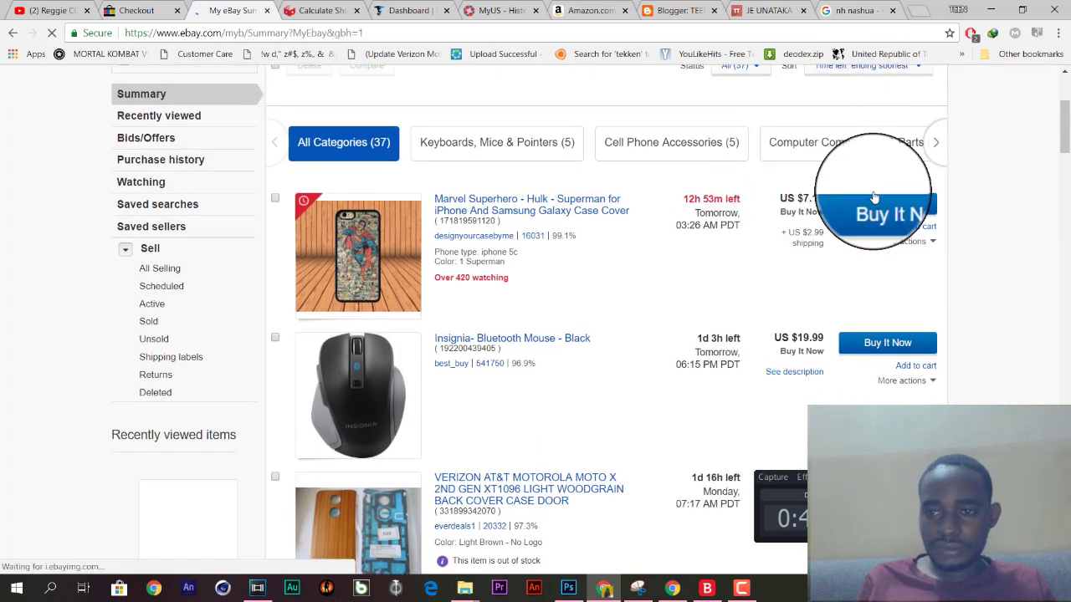
scroll(874, 197, up, 3)
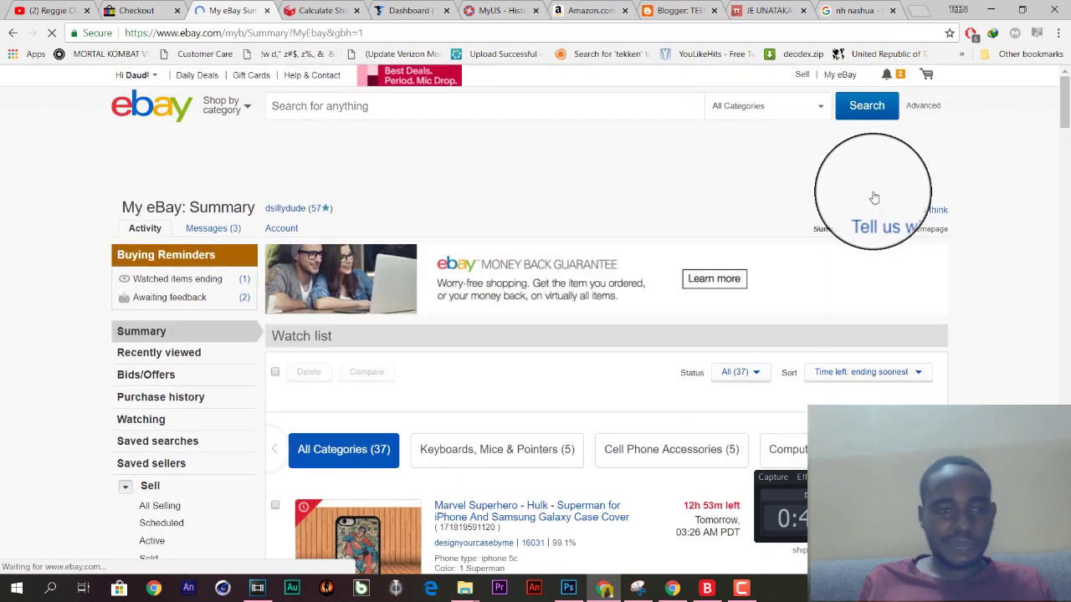
Open the My eBay Account tab and scroll through settings showing PayPal for seller fees.
click(284, 235)
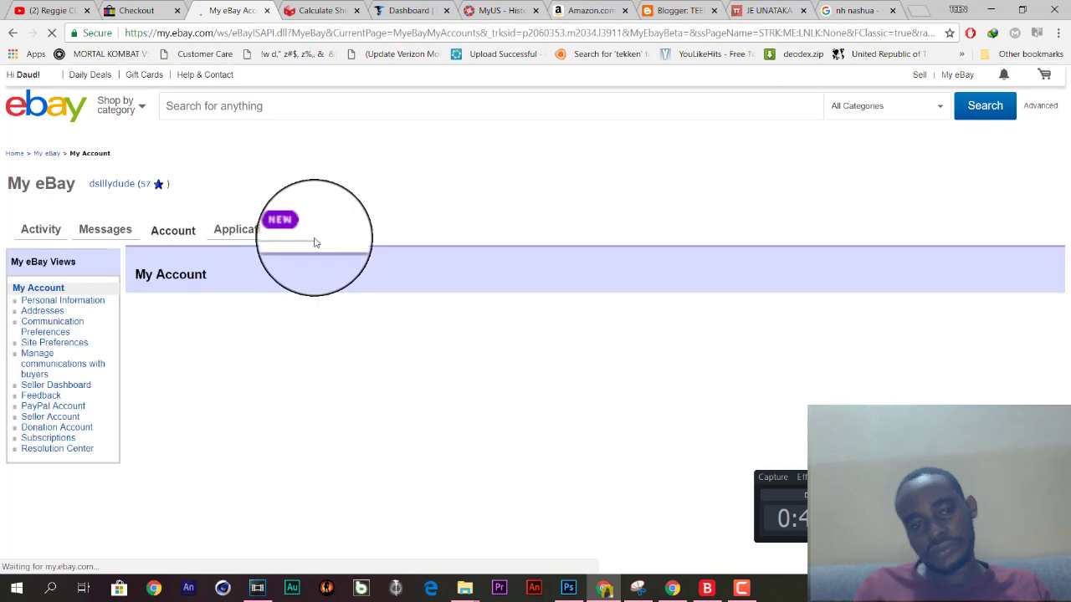
scroll(315, 243, down, 3)
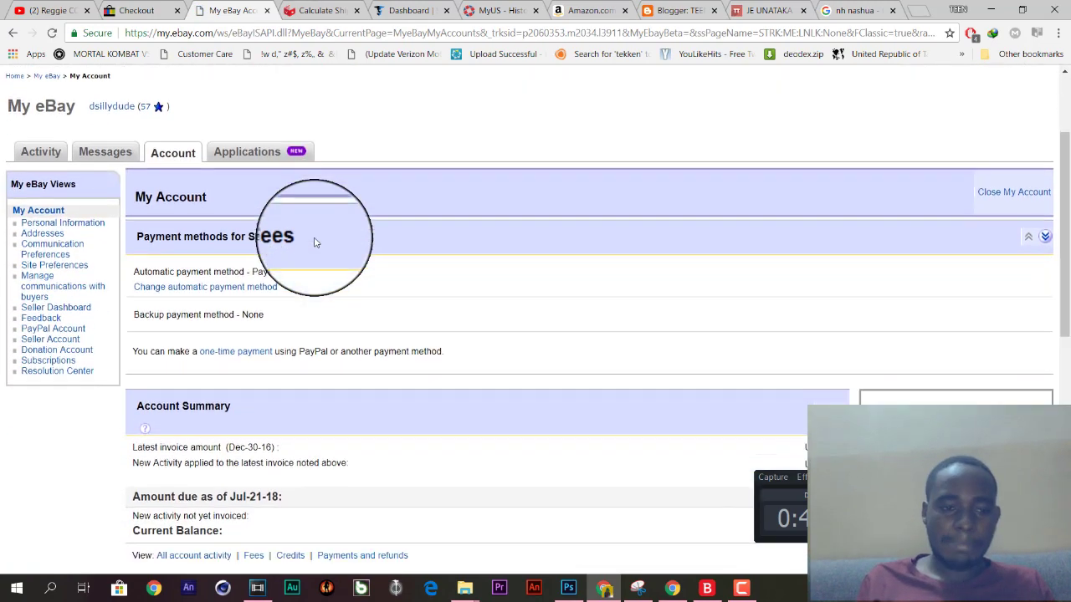
scroll(315, 243, down, 3)
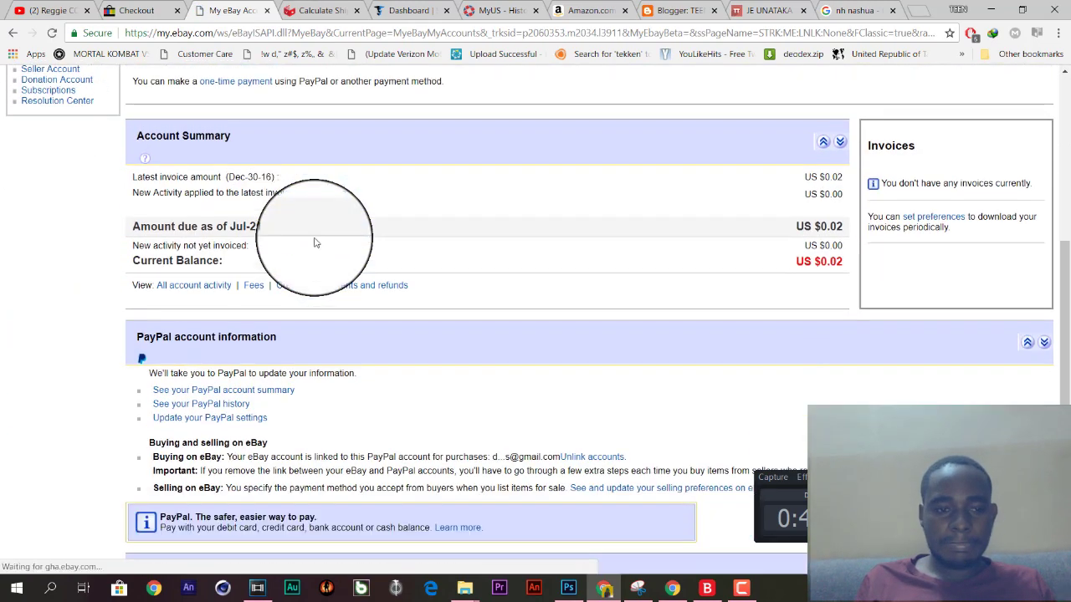
scroll(314, 242, up, 5)
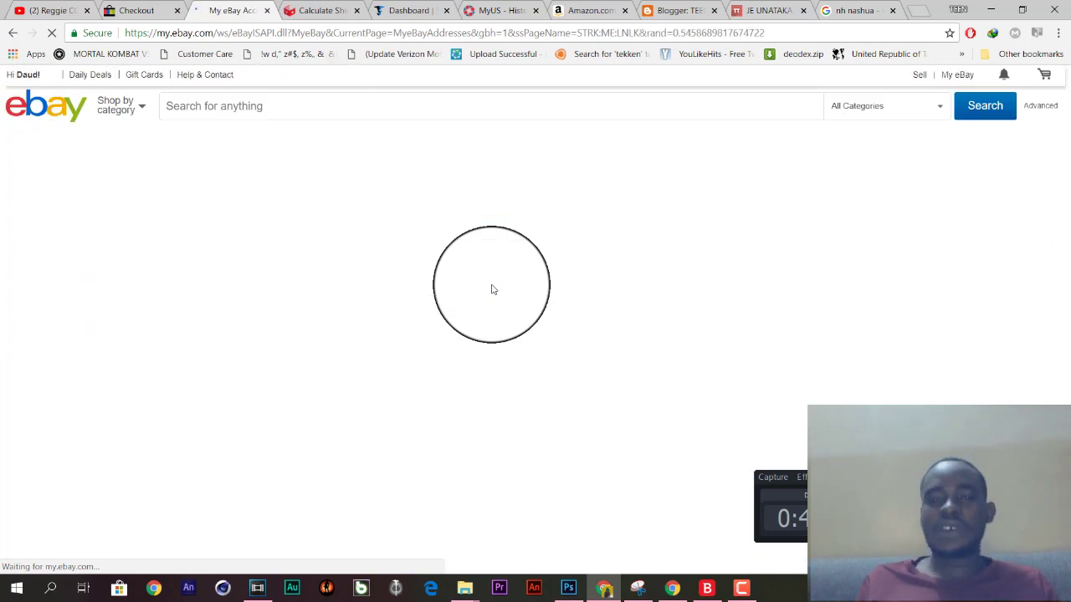
Check the Stackry address tab, clear its selection, and return to eBay's Addresses page.
scroll(492, 290, down, 1)
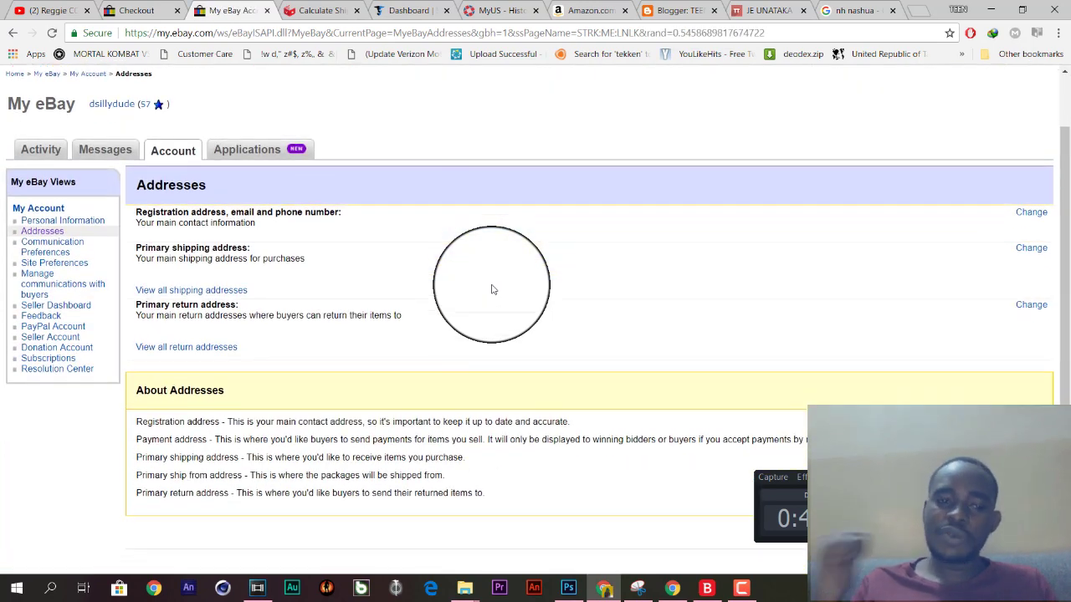
click(406, 10)
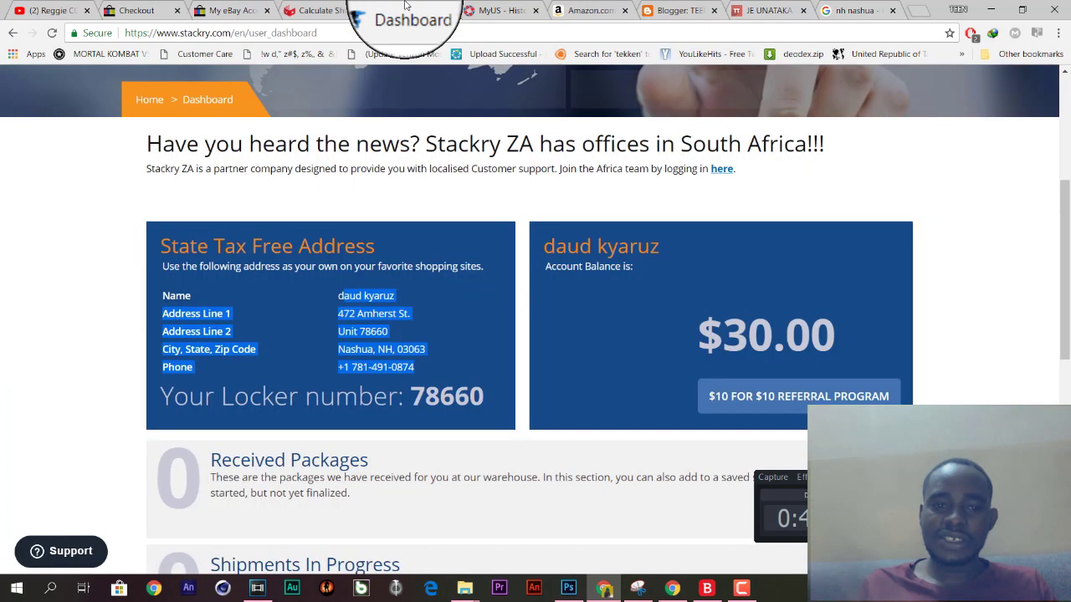
click(221, 259)
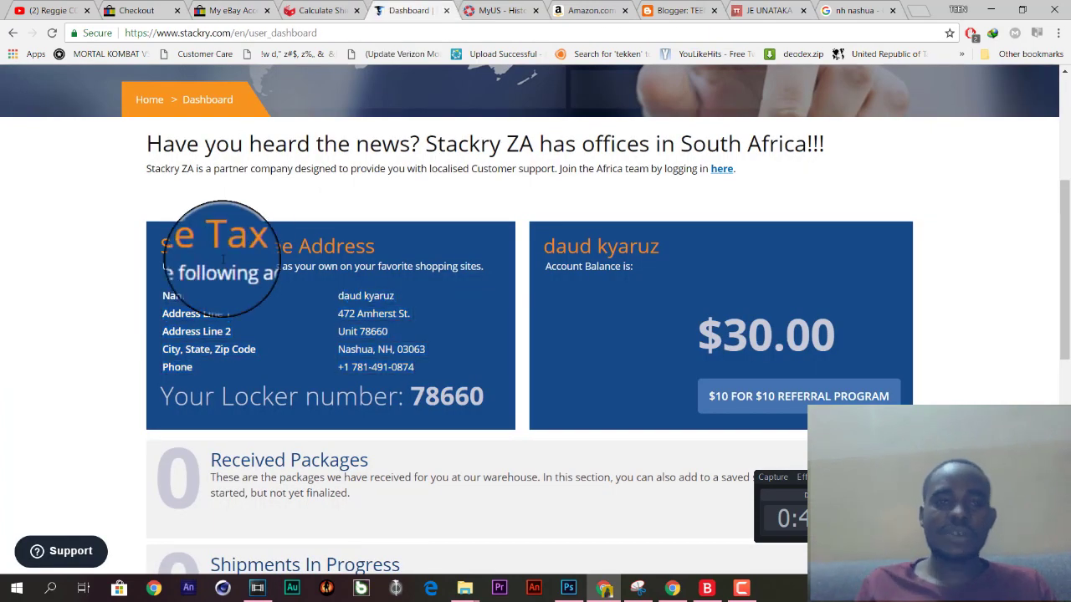
click(238, 10)
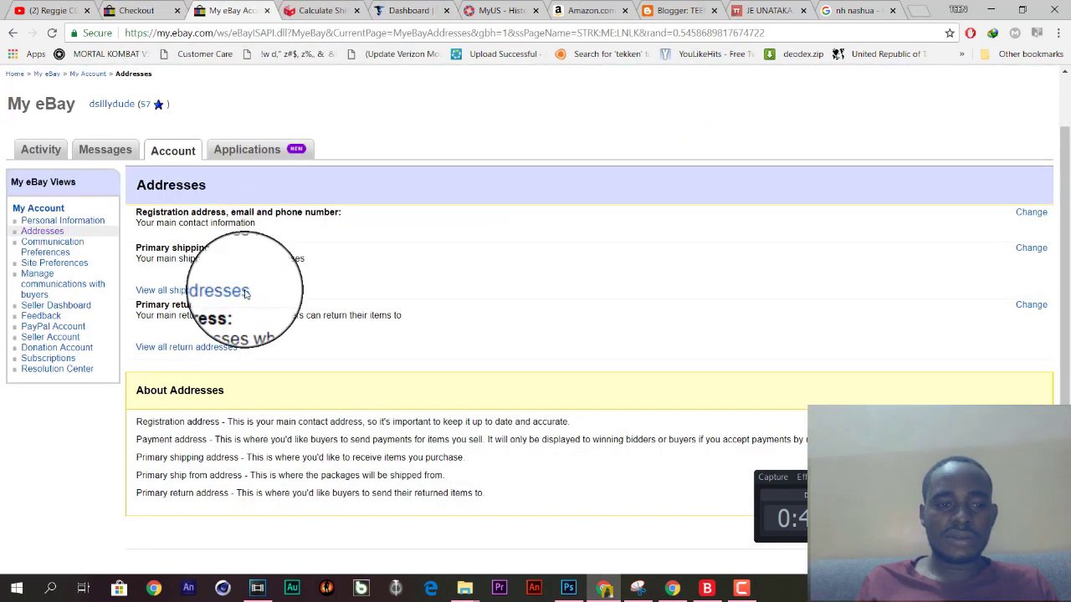
scroll(245, 293, down, 2)
scroll(246, 293, up, 3)
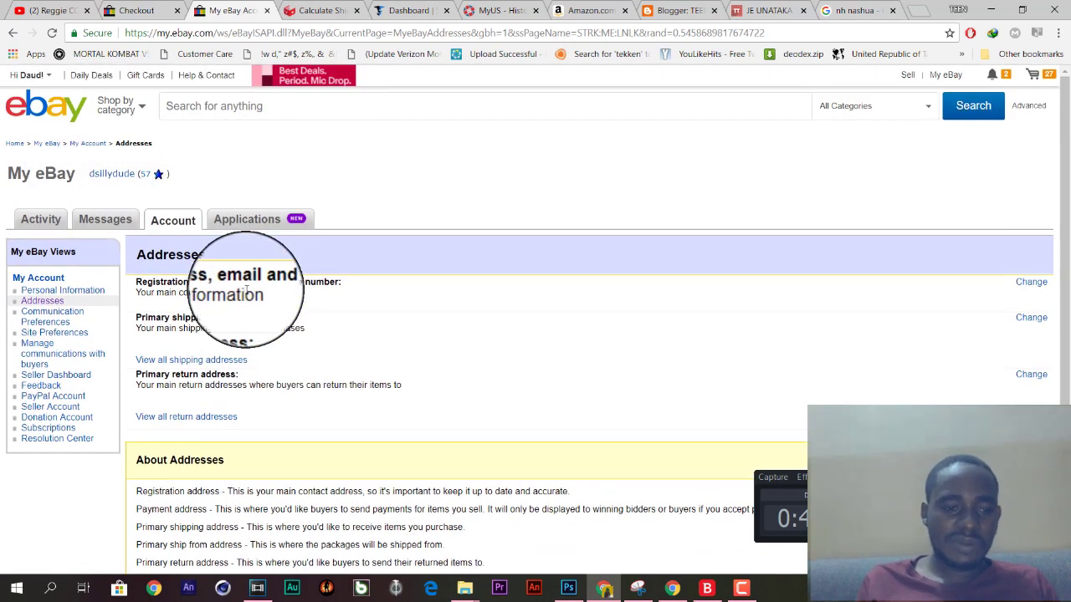
scroll(245, 290, down, 2)
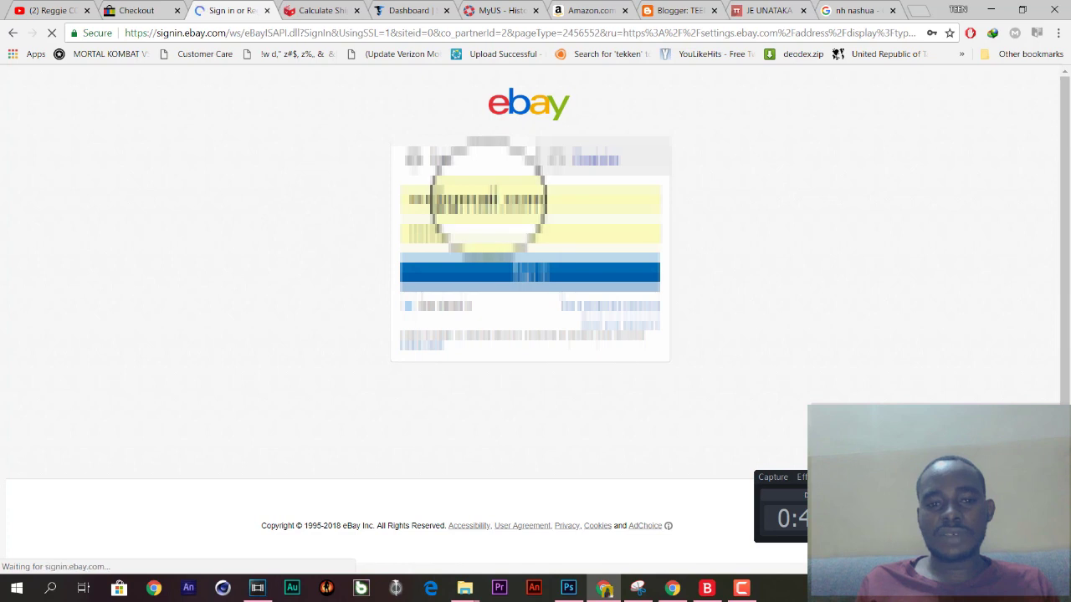
Sign in to eBay to reach the shipping addresses list.
click(483, 276)
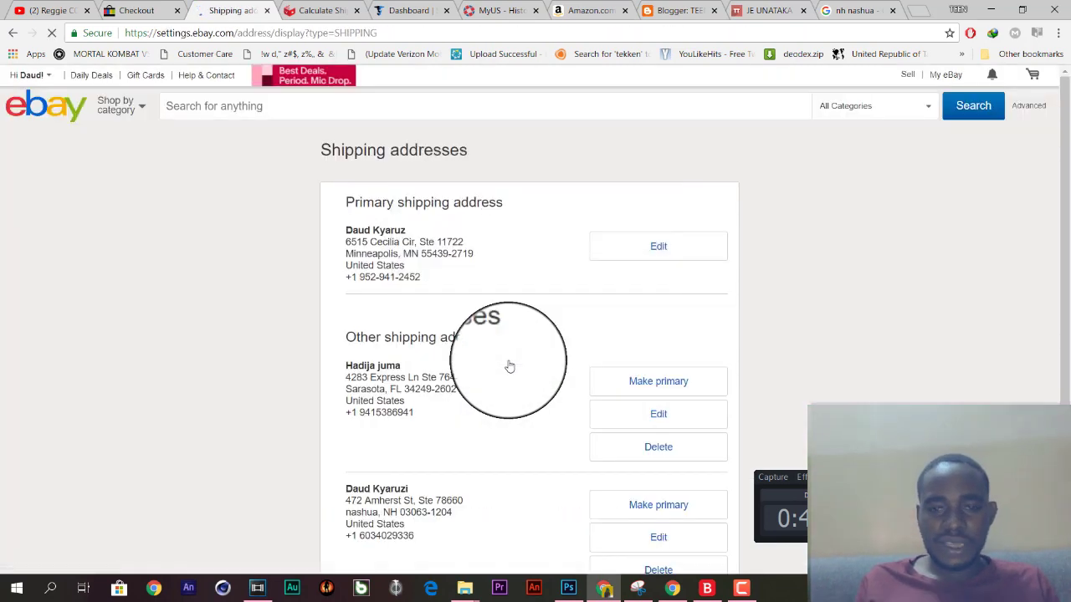
scroll(512, 364, down, 2)
scroll(512, 364, up, 2)
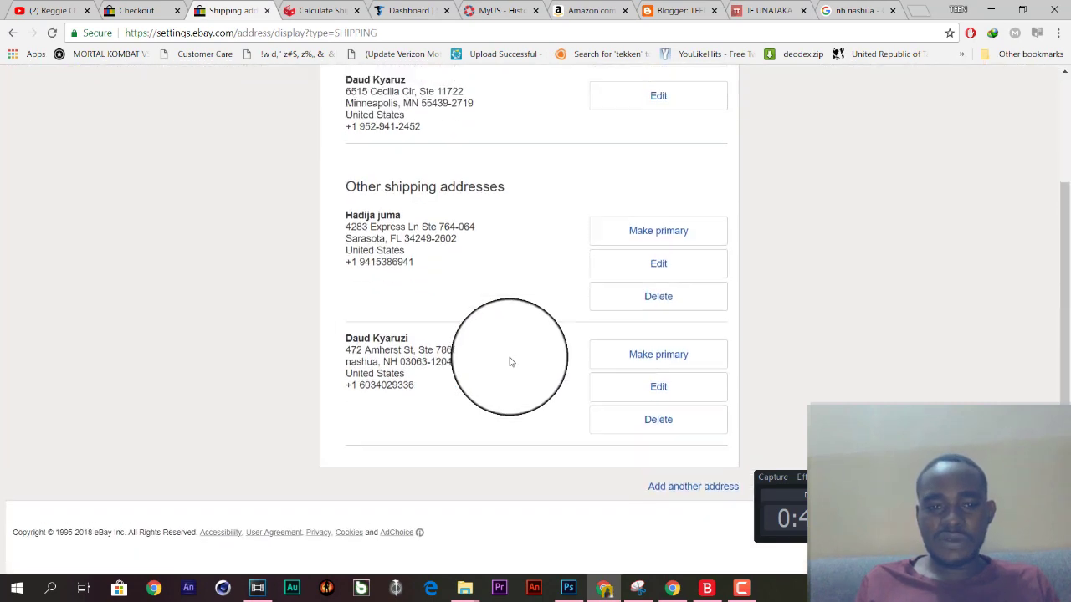
scroll(512, 361, down, 2)
scroll(512, 362, up, 2)
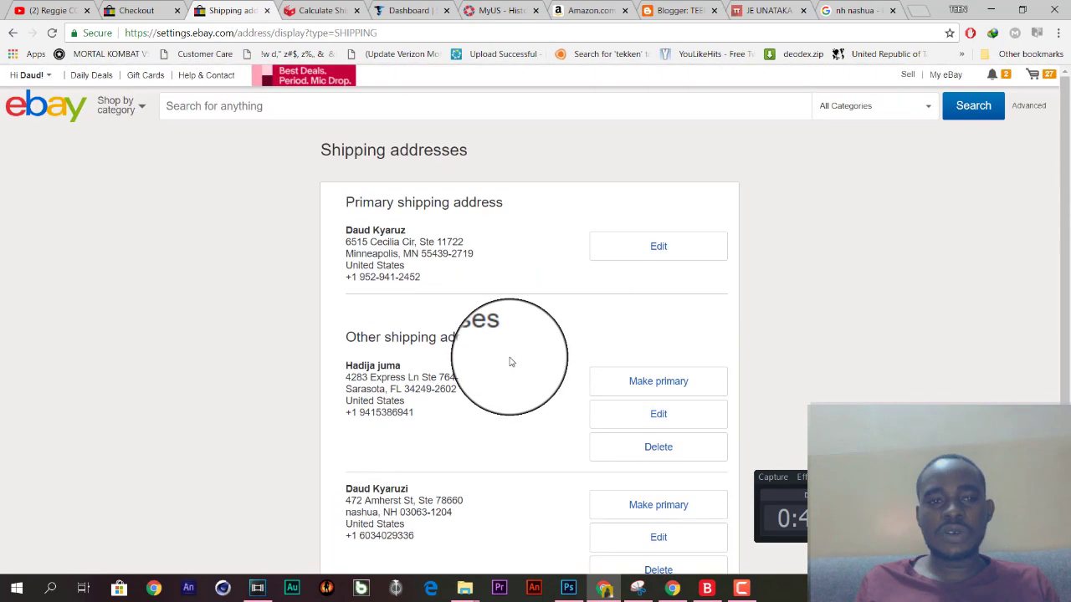
scroll(512, 361, down, 2)
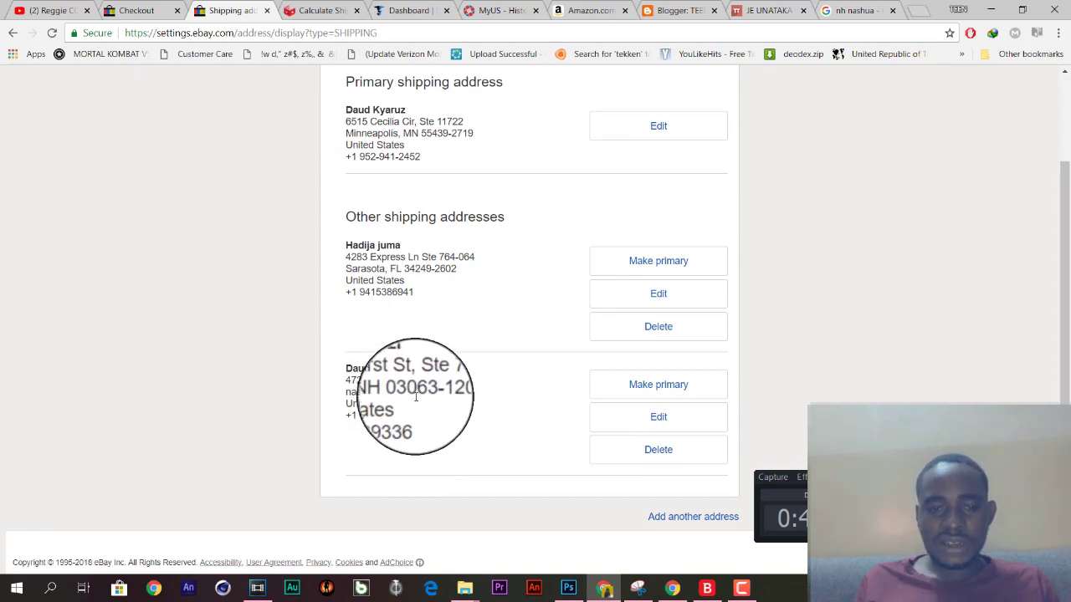
scroll(414, 409, up, 1)
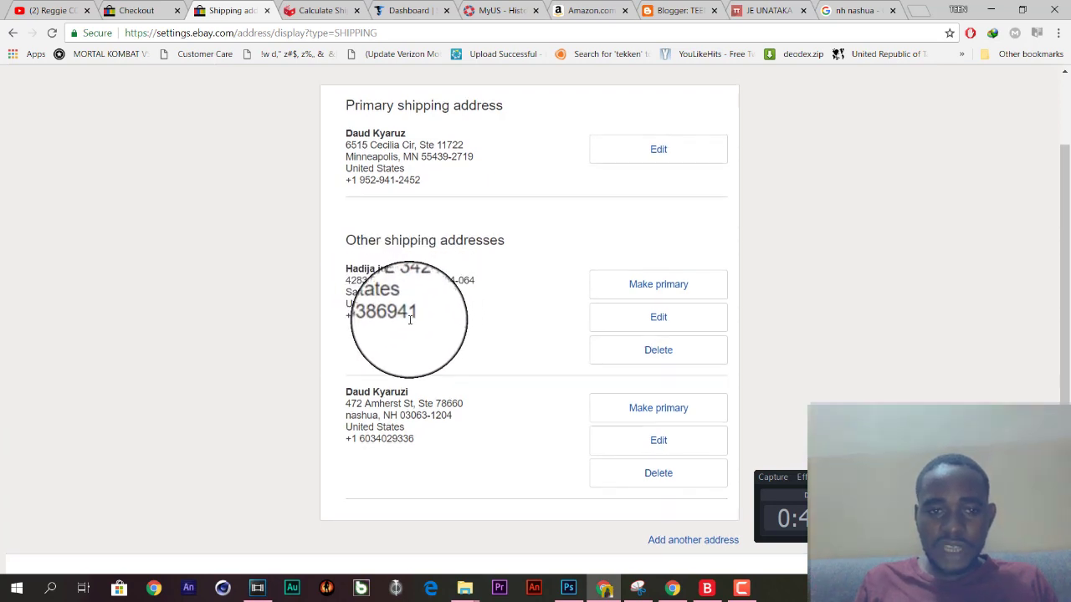
Review the saved shipping addresses and open a blank Add Address form with United States preset.
scroll(393, 293, up, 2)
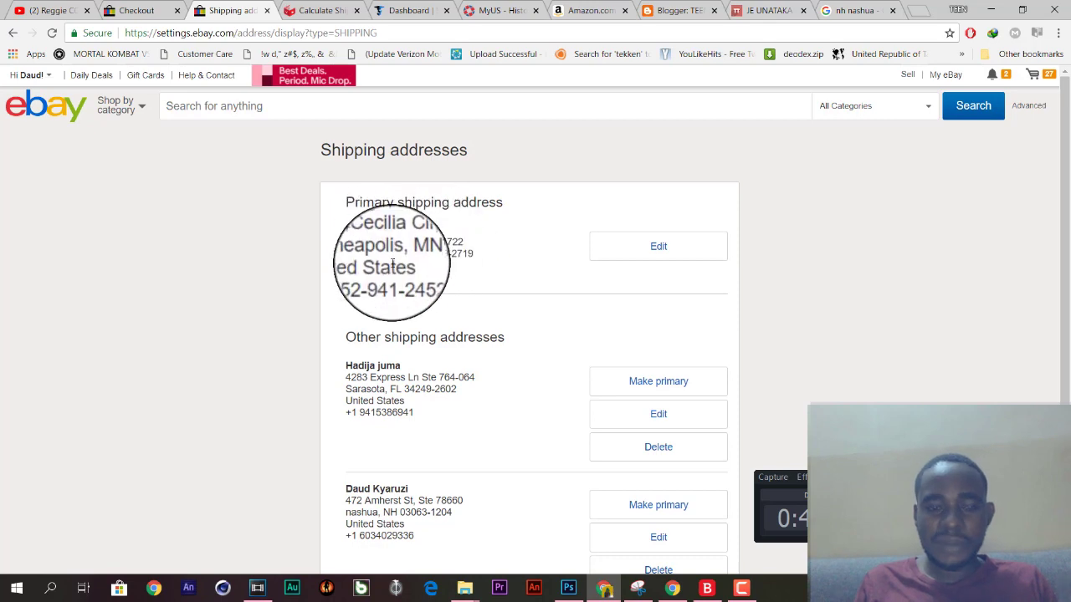
scroll(392, 263, down, 2)
scroll(393, 263, up, 2)
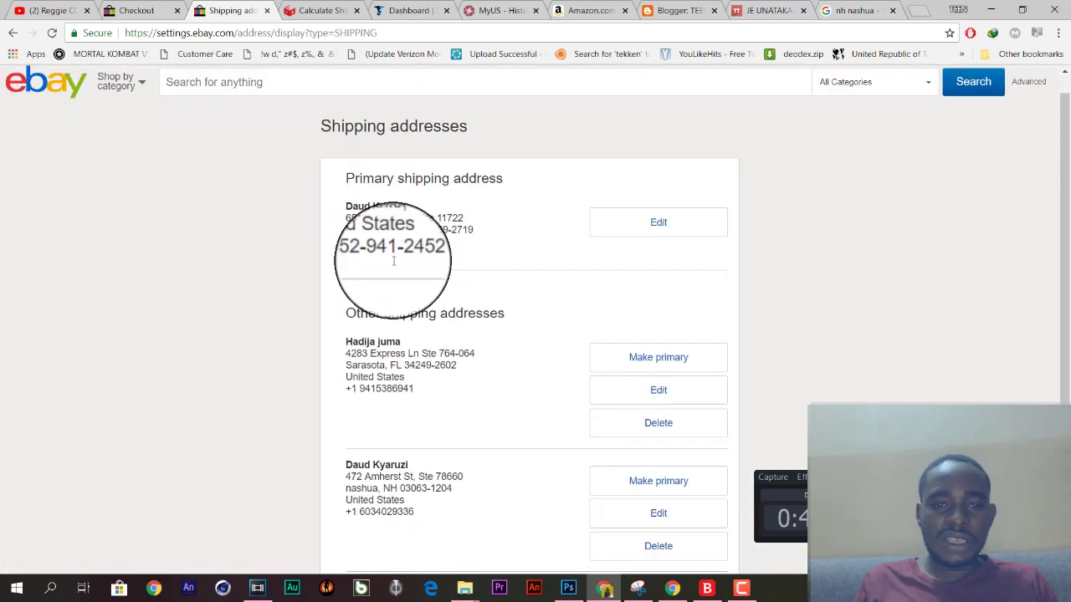
scroll(393, 261, up, 1)
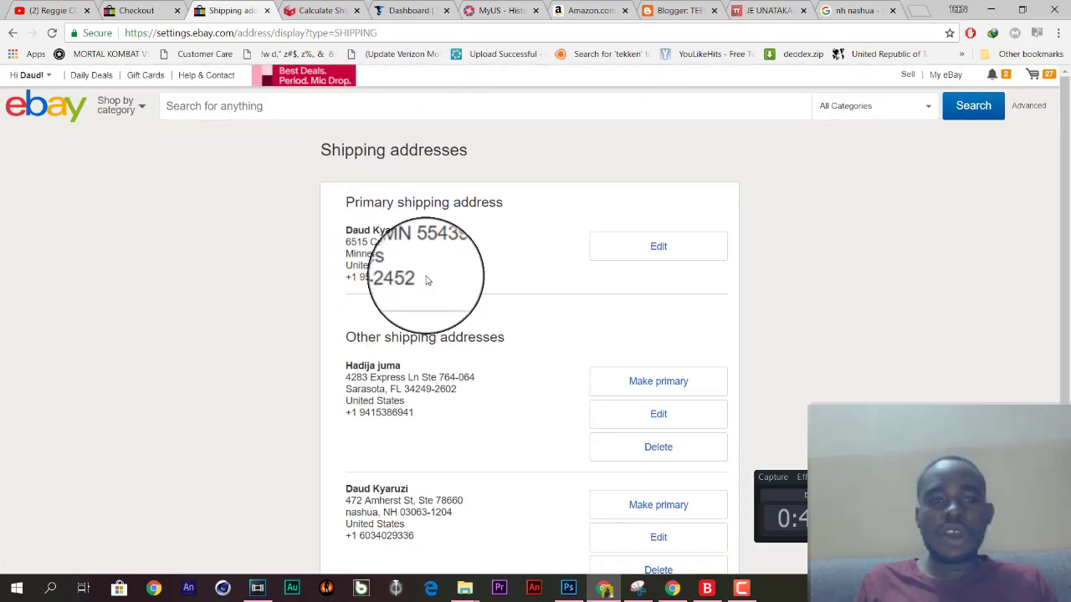
scroll(427, 280, down, 2)
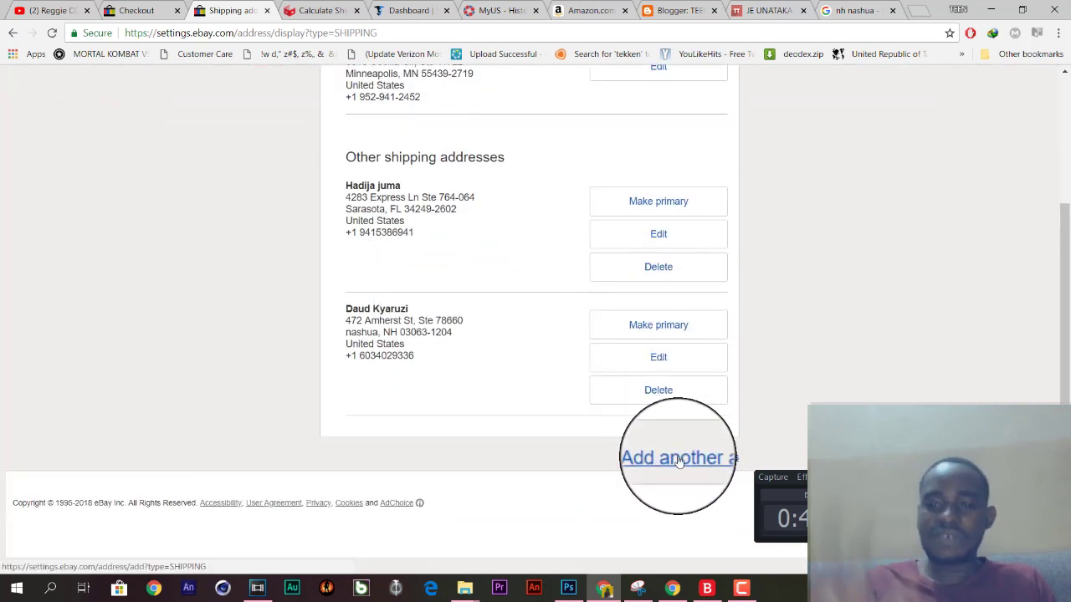
scroll(679, 461, up, 2)
scroll(680, 461, up, 1)
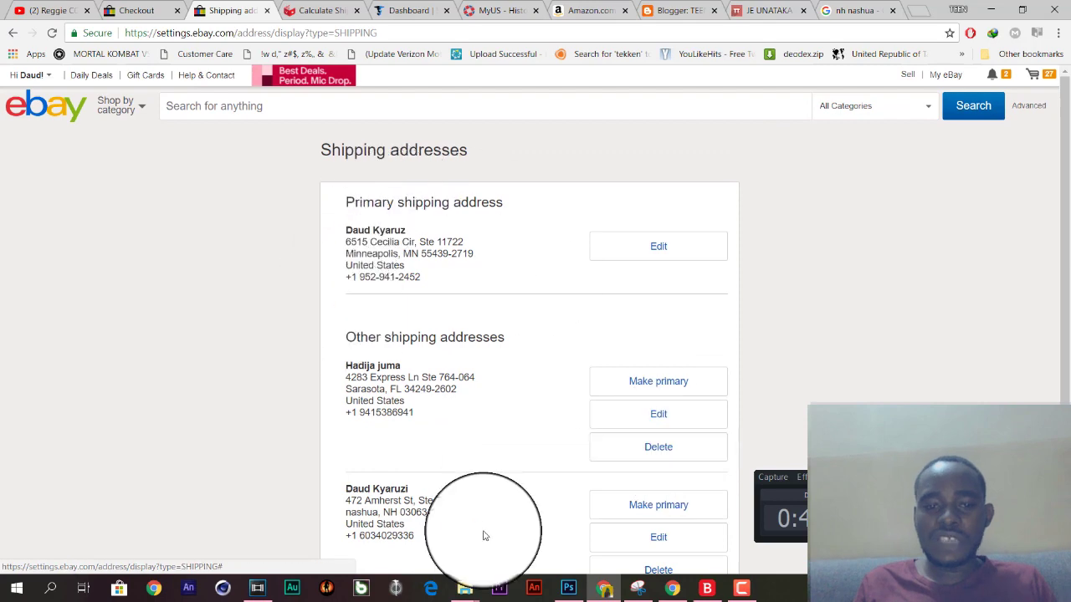
scroll(531, 323, down, 1)
scroll(535, 324, up, 1)
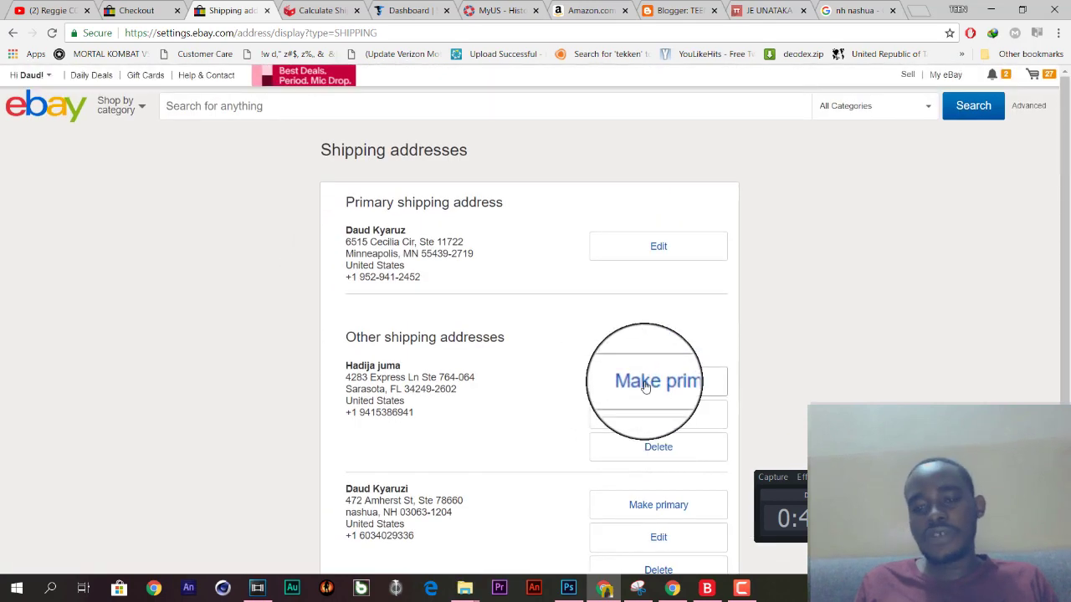
scroll(635, 385, down, 2)
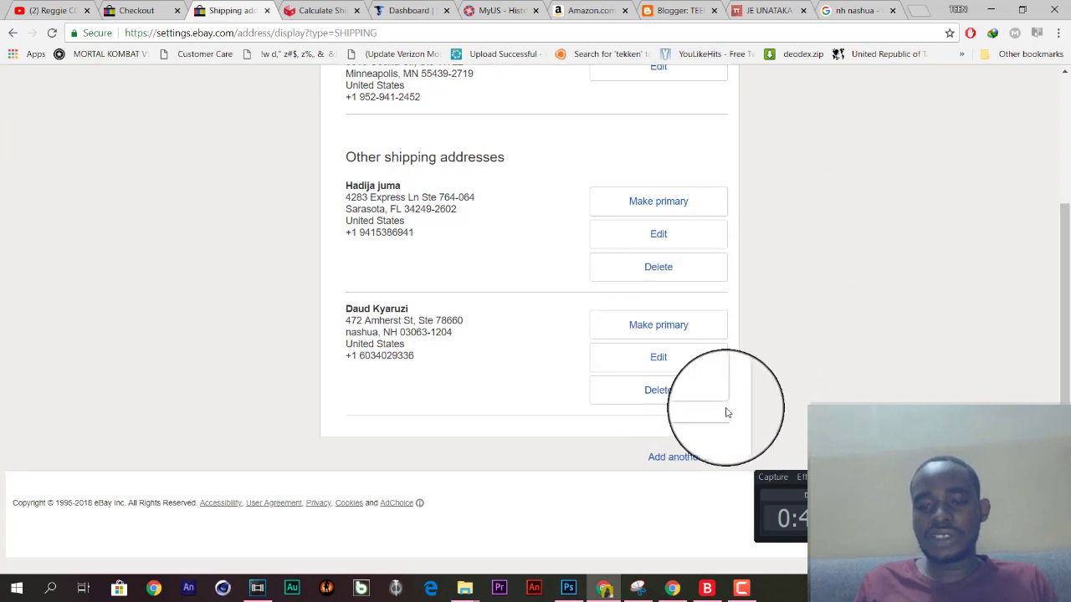
click(673, 465)
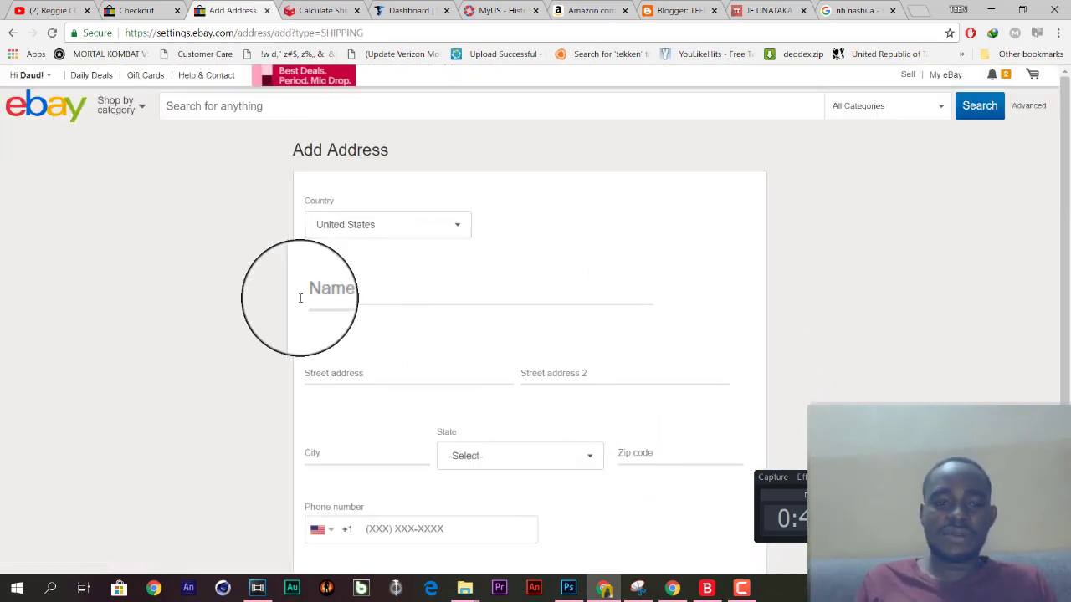
Keep United States as the country and copy the Stackry Address Line 1 street.
click(360, 236)
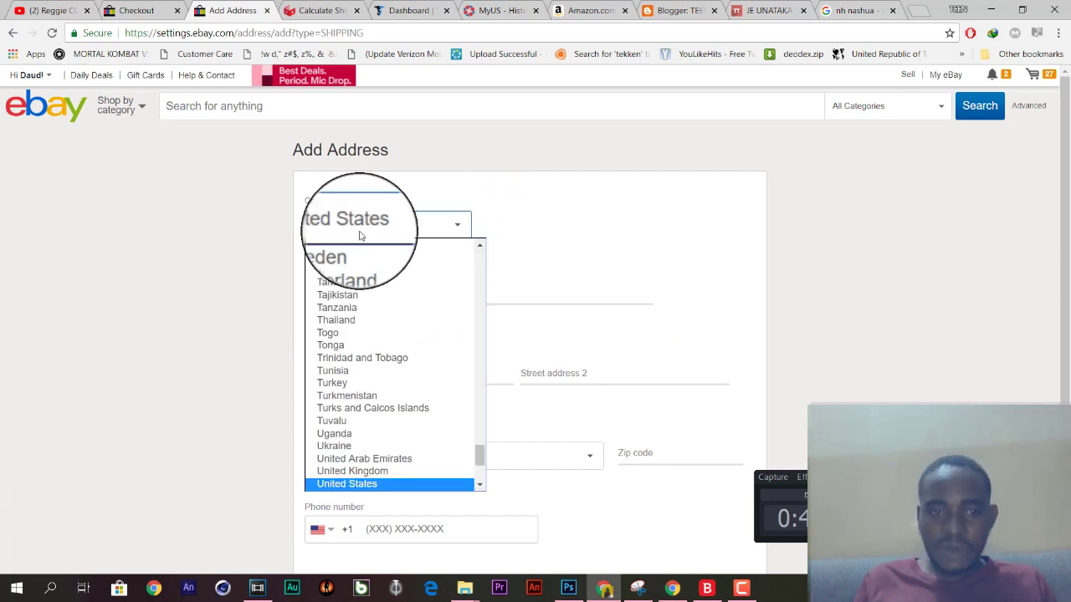
click(151, 219)
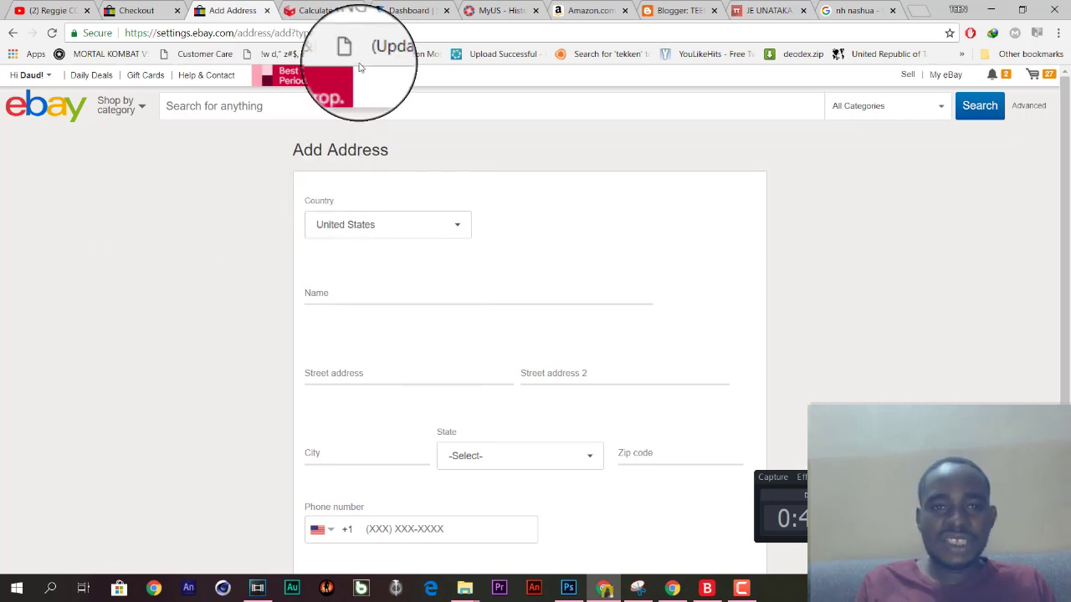
click(417, 10)
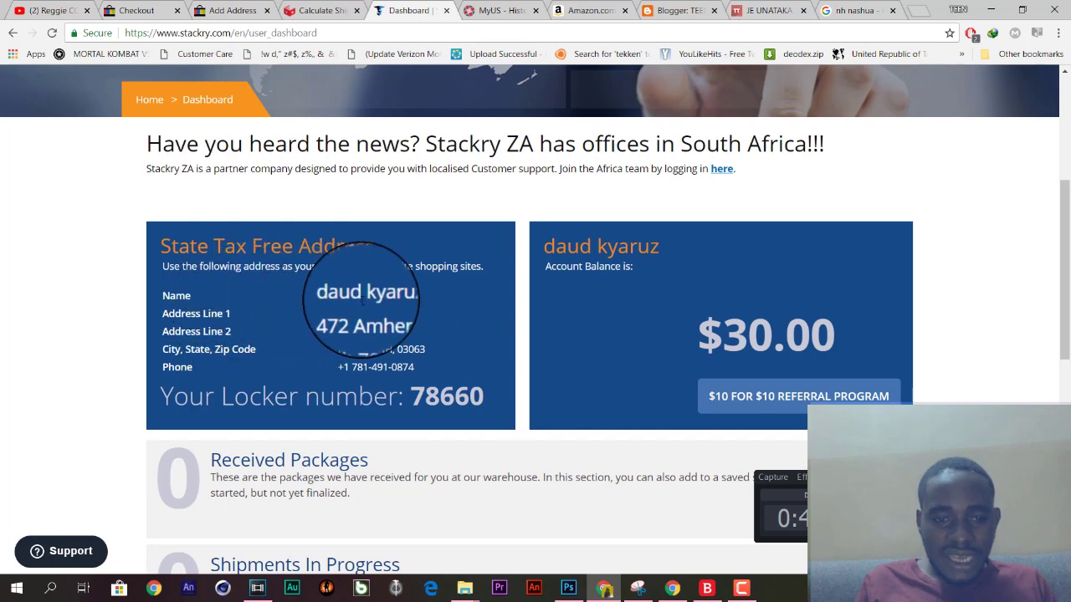
click(232, 10)
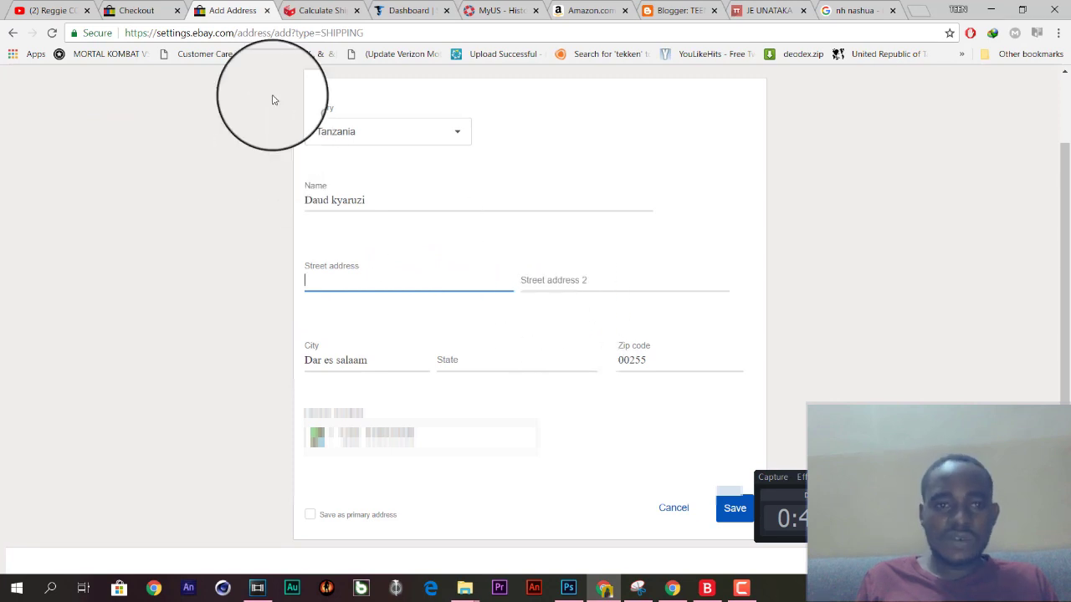
click(410, 10)
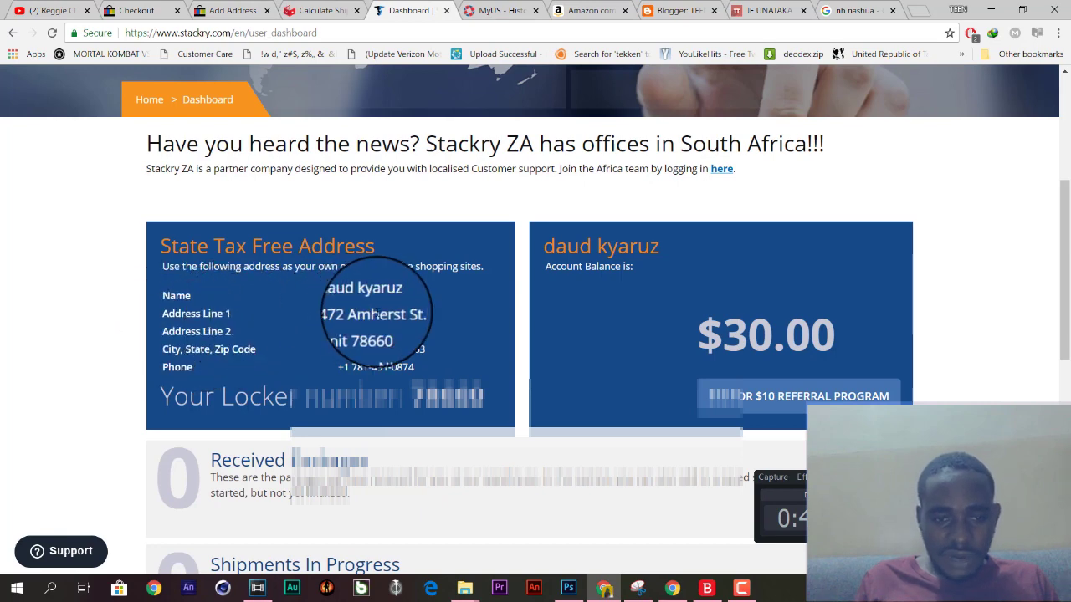
drag(410, 315, 338, 315)
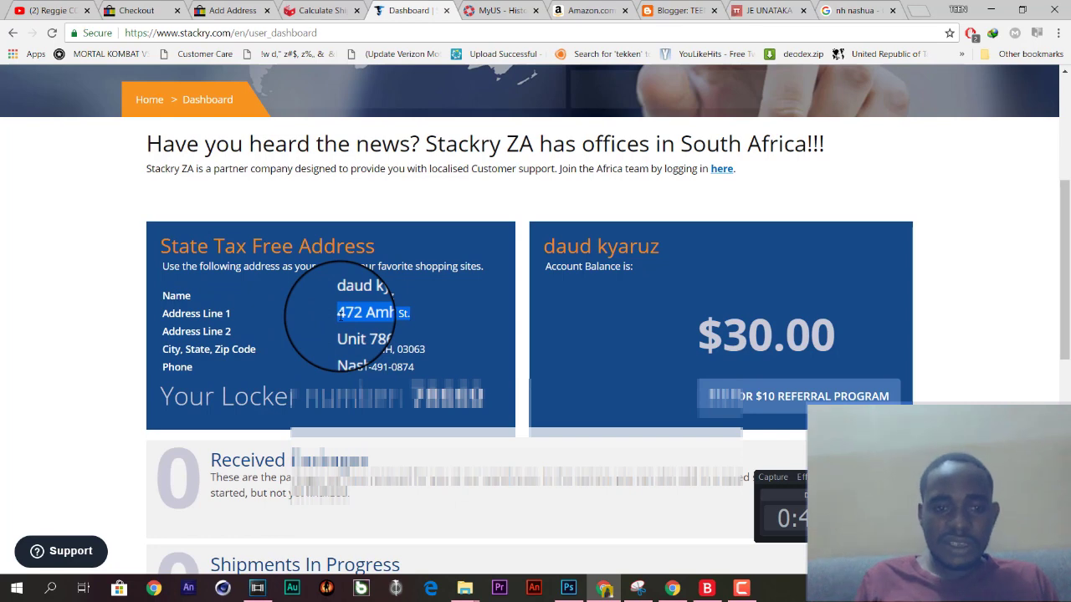
Copy the Stackry Address Line 2 unit and paste it into eBay's Street address 2.
click(238, 8)
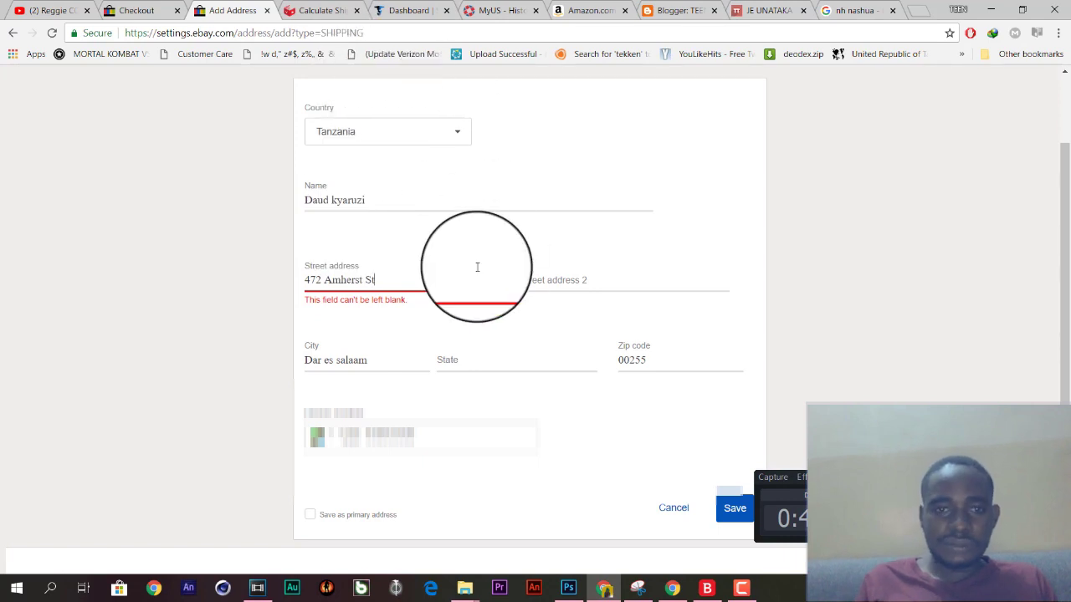
click(408, 10)
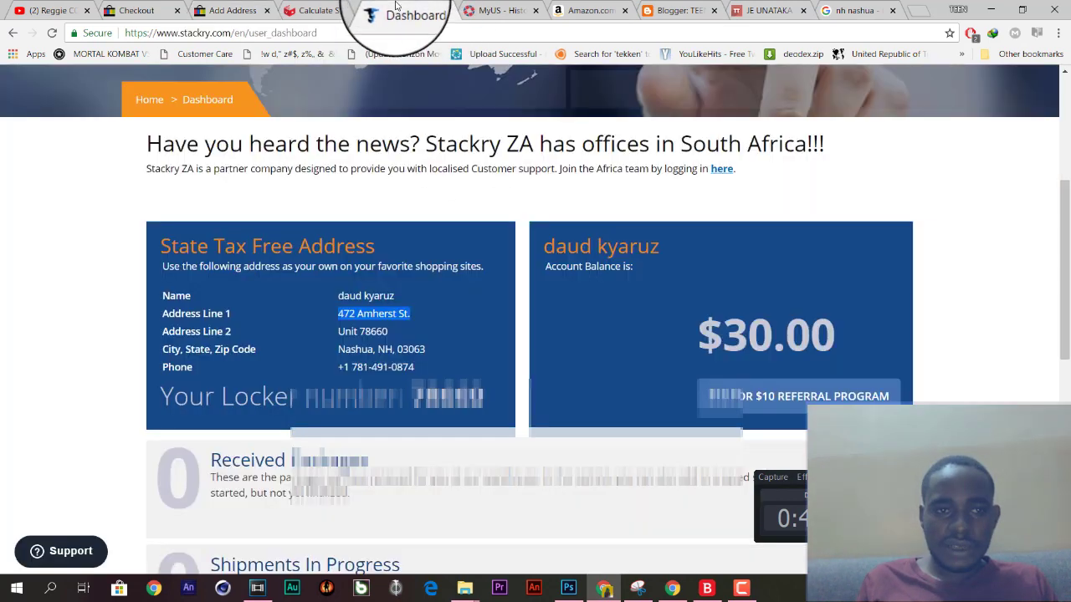
click(323, 10)
click(390, 9)
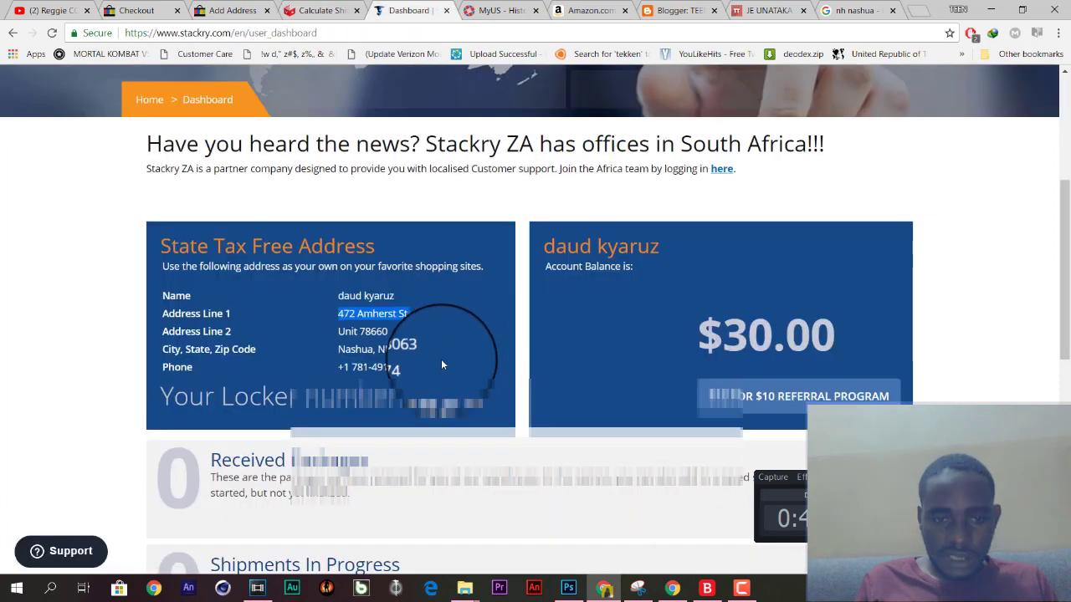
triple_click(339, 331)
key(ctrl+c)
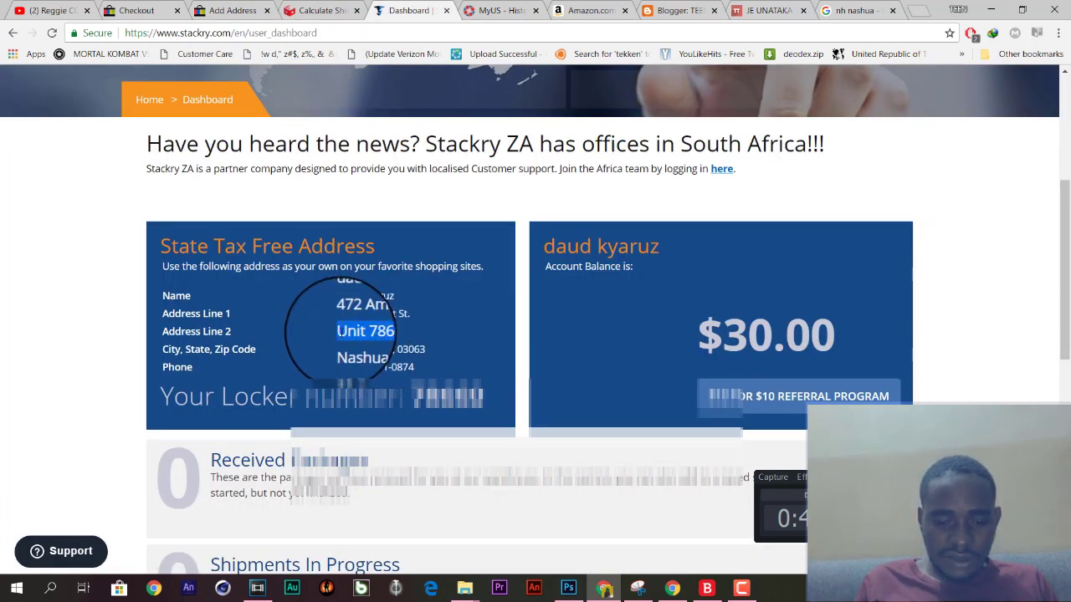
click(228, 10)
click(556, 284)
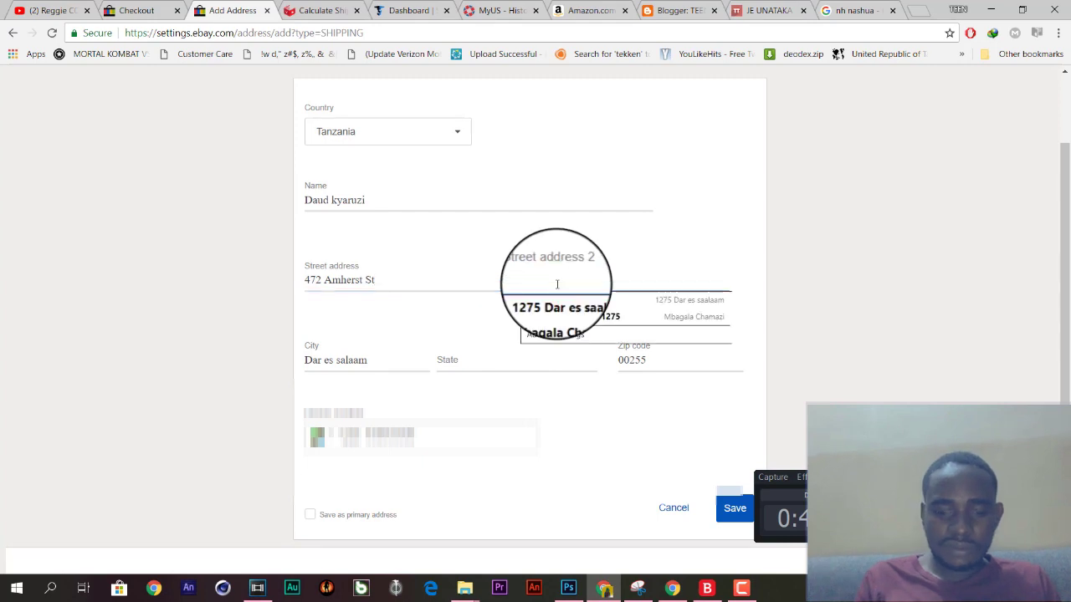
key(ctrl+v)
Clear the Dar es salaam city entry and return to the eBay checkout tab.
scroll(214, 338, down, 1)
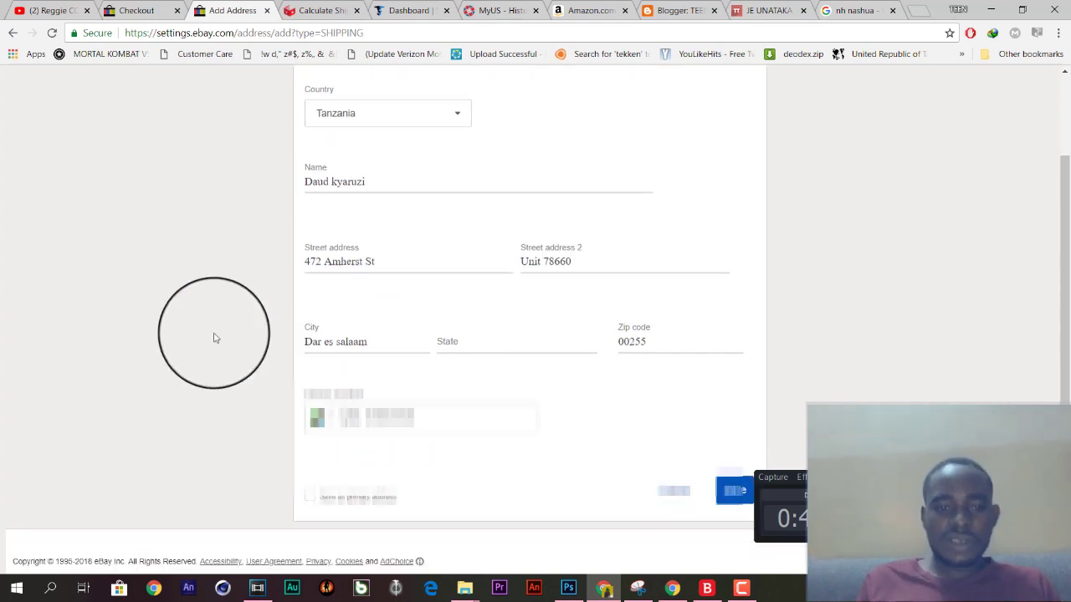
click(366, 327)
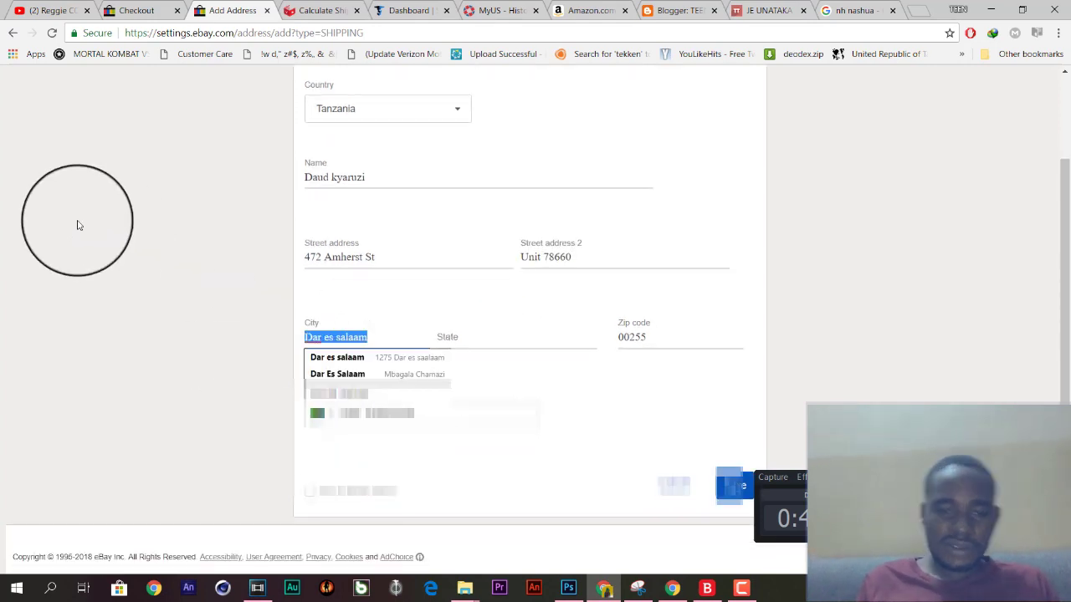
key(BackSpace)
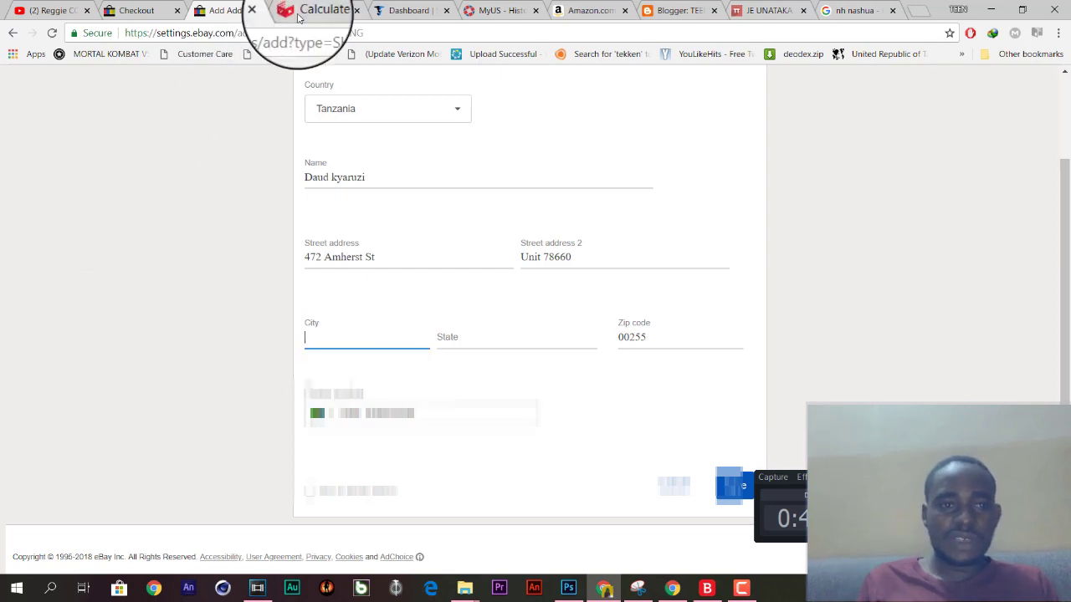
click(134, 10)
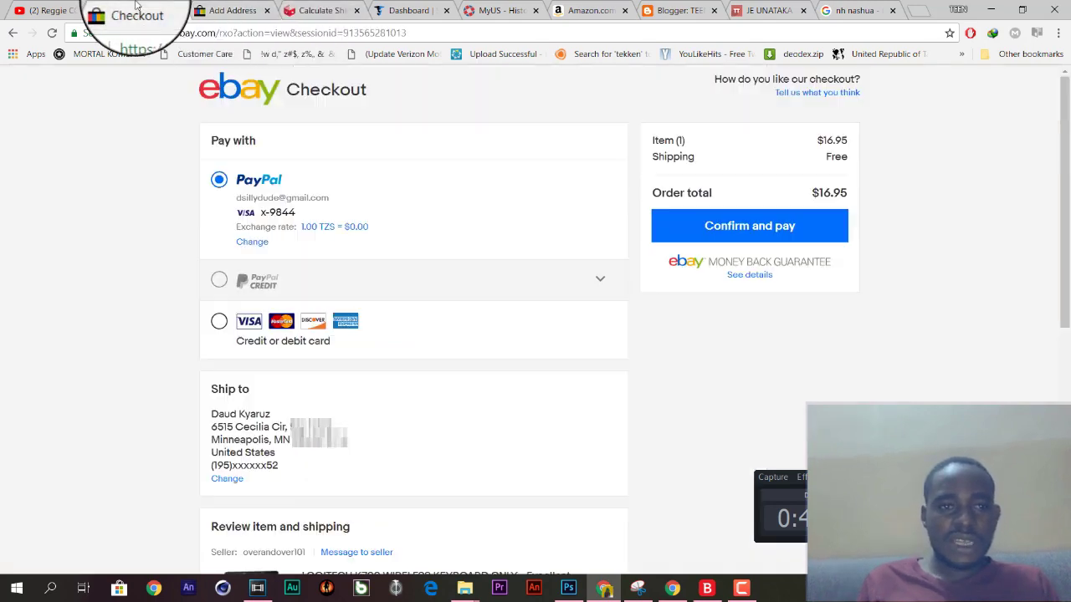
Check the Stackry address, then bring up the Google 'nh nashua' results confirming Nashua, New Hampshire.
click(418, 12)
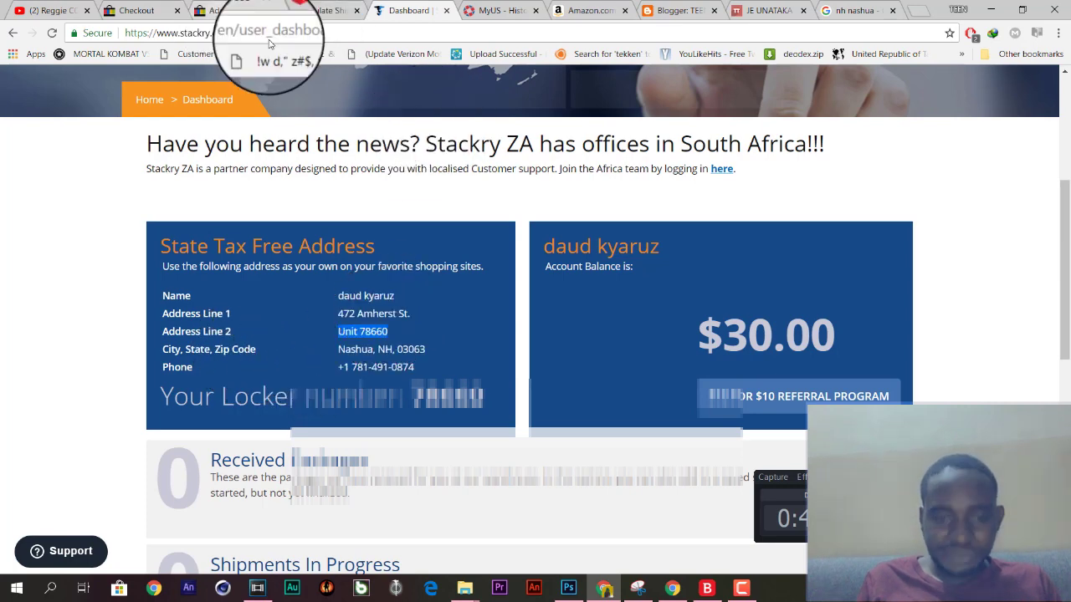
click(238, 10)
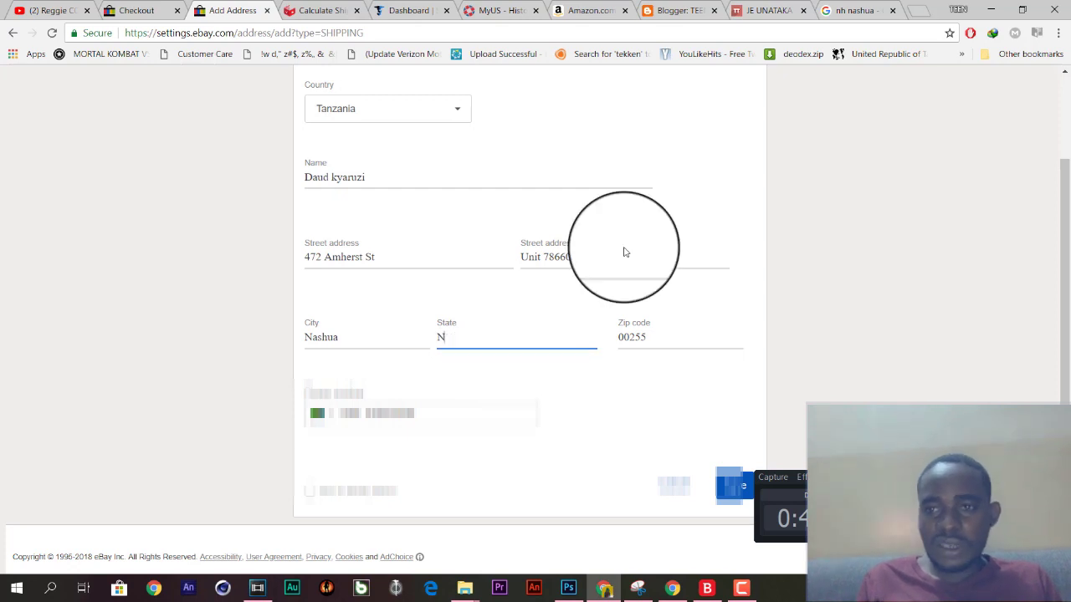
key(ctrl+9)
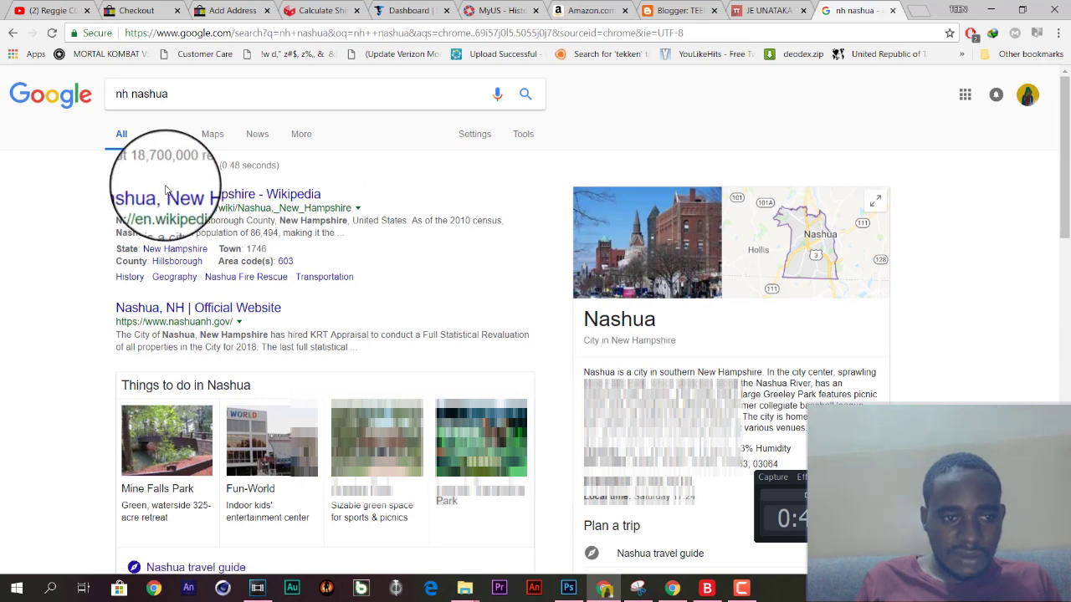
Copy 'New Hampshire' from Google's results to replace the eBay form's partial State entry.
drag(168, 187, 180, 194)
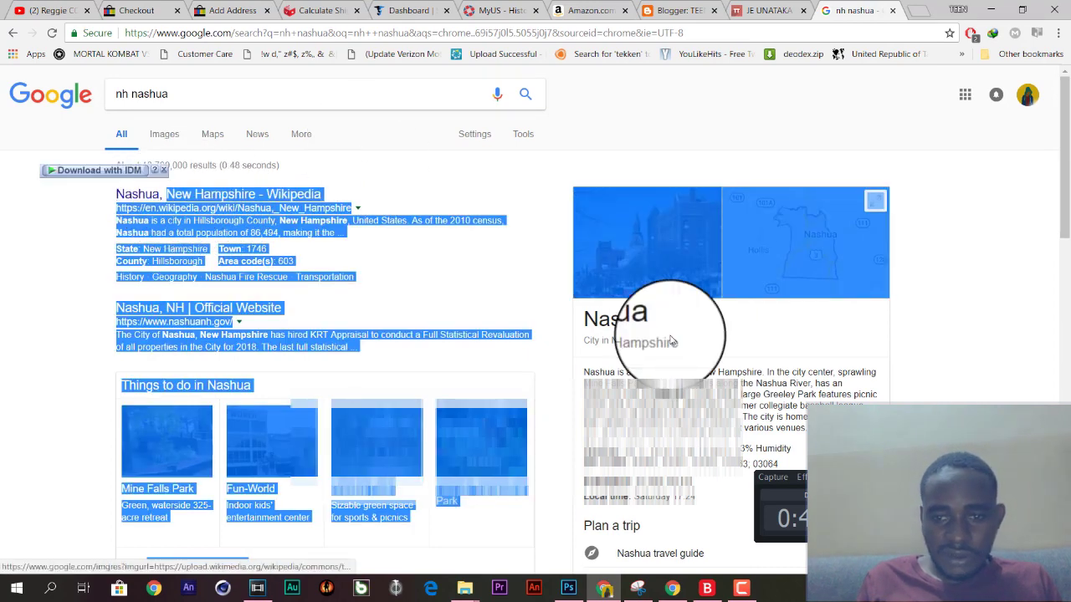
click(694, 350)
drag(654, 345, 611, 341)
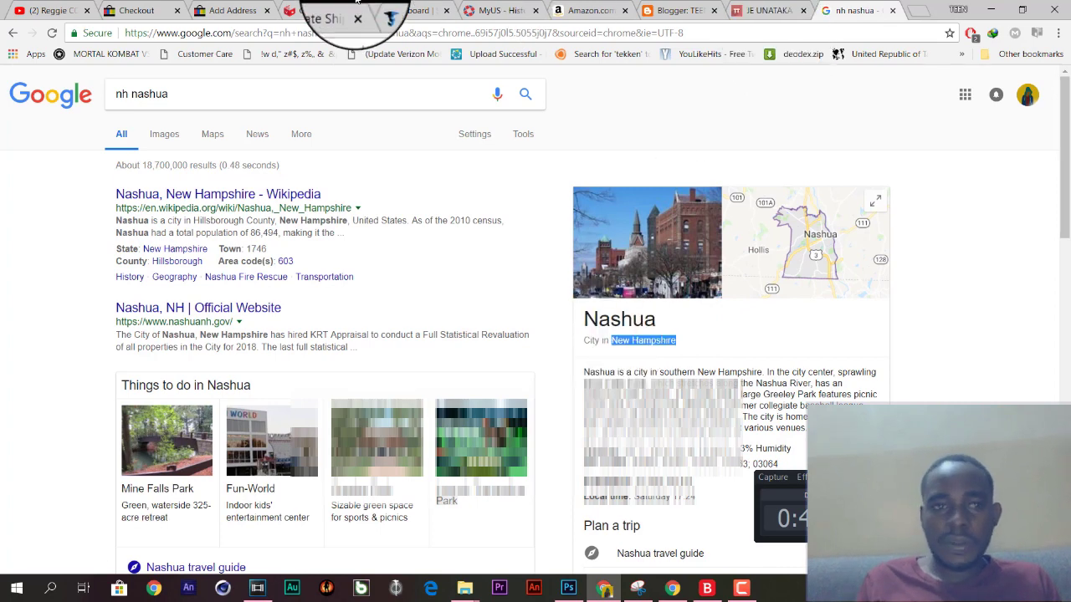
click(251, 7)
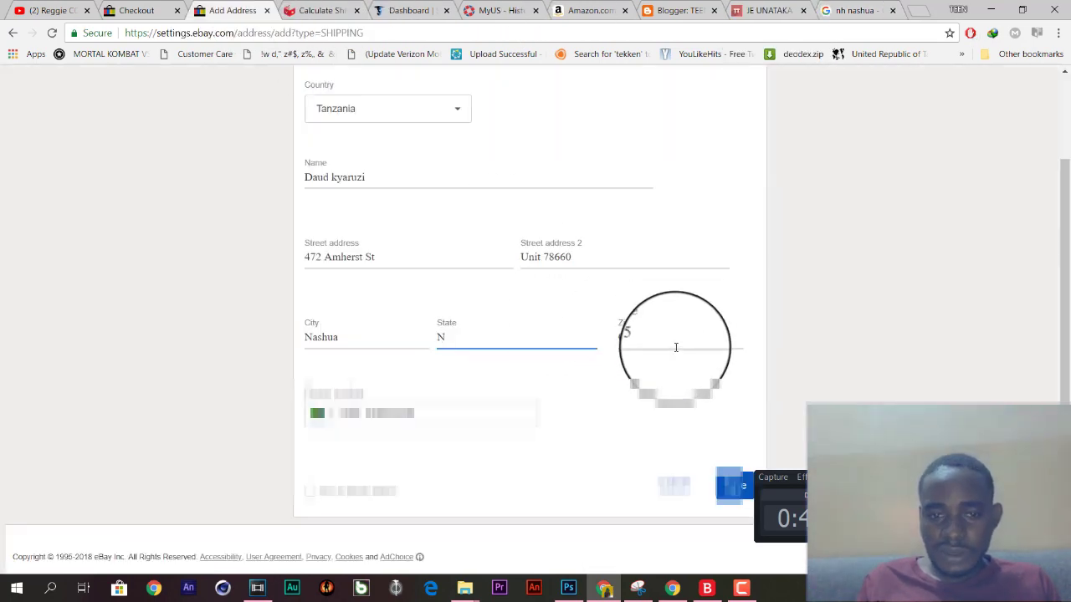
key(ctrl+a)
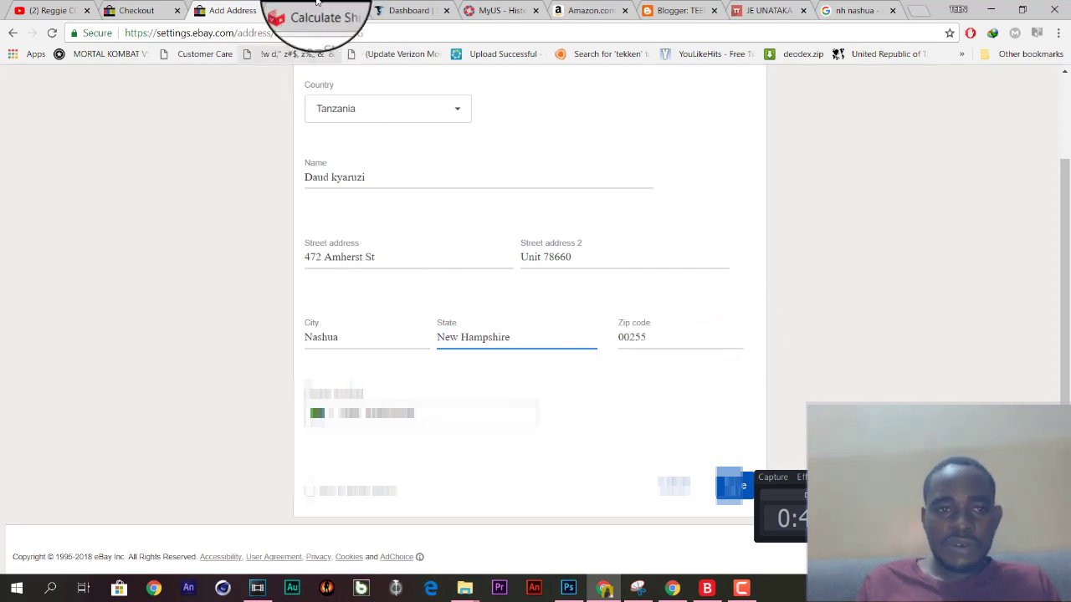
click(398, 10)
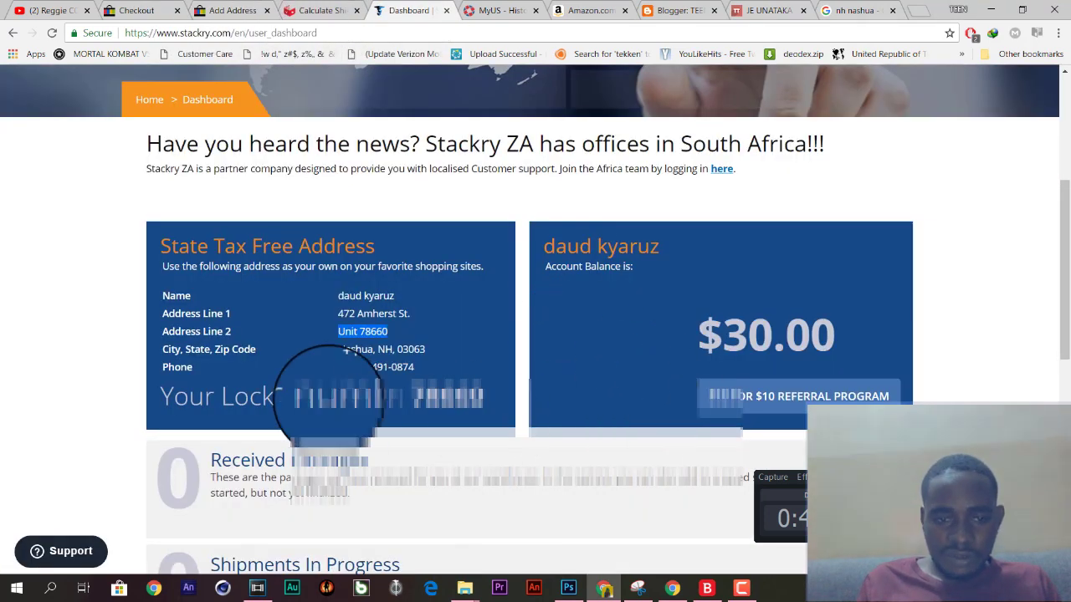
Replace the zip code 00255 with Stackry's 03063.
double_click(406, 349)
key(ctrl+c)
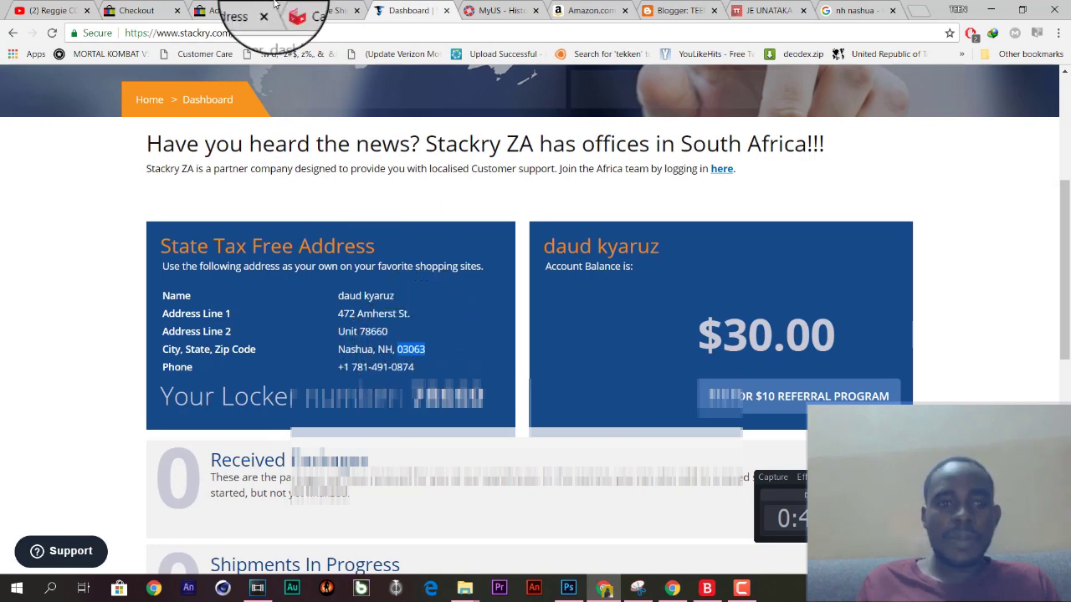
click(228, 10)
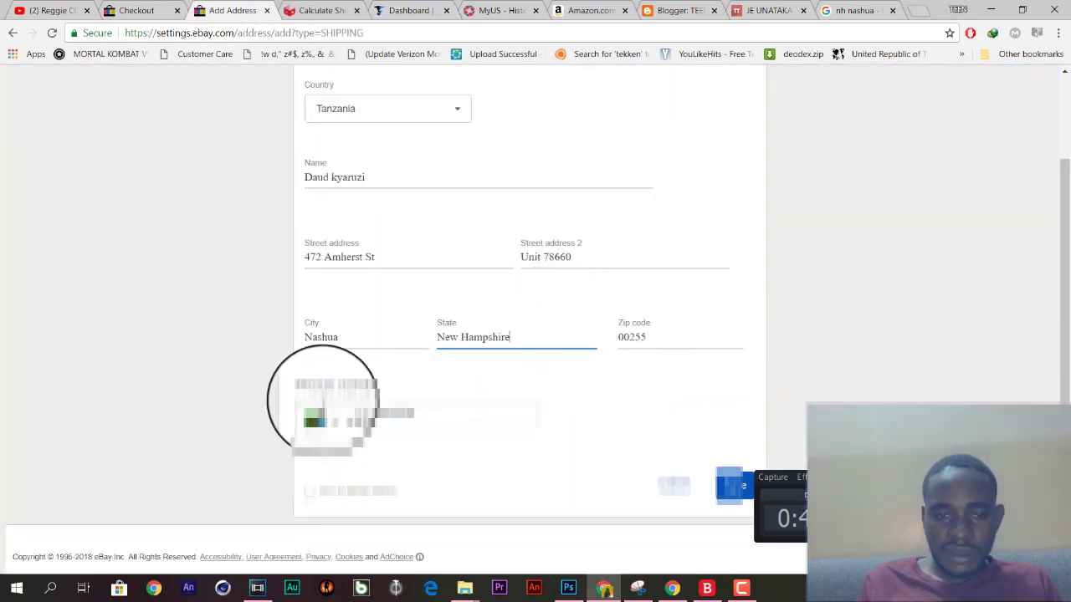
click(650, 340)
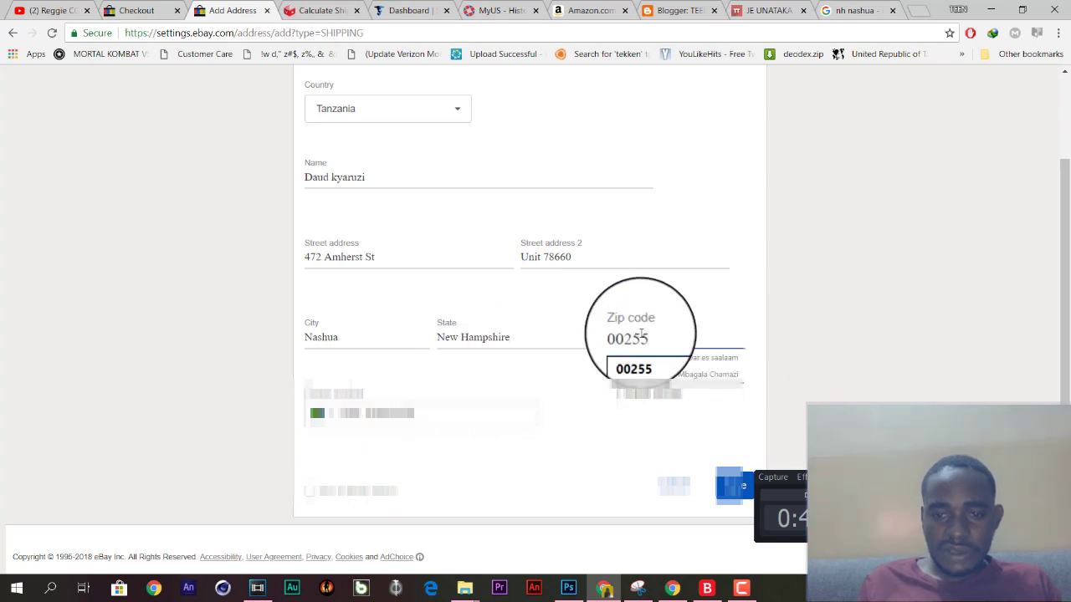
key(ctrl+a)
key(ctrl+v)
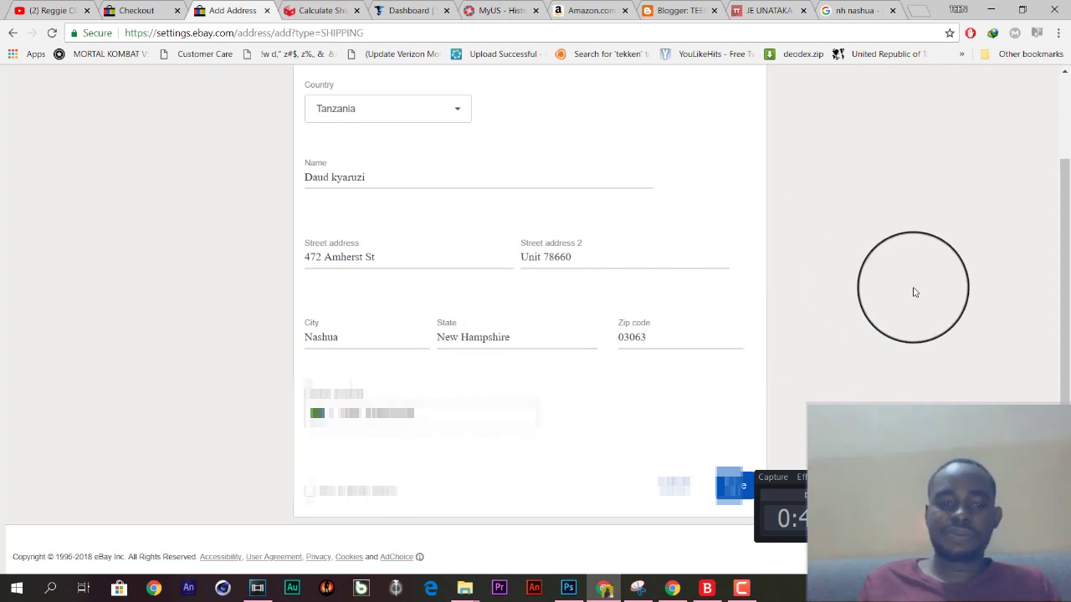
Set the phone number's country code to United States +1.
click(452, 410)
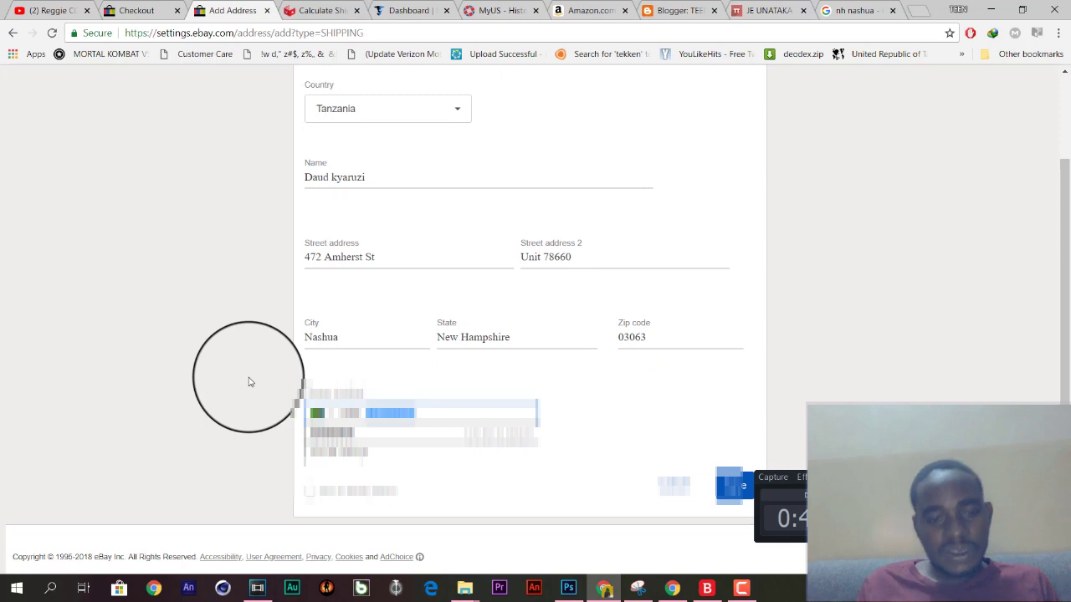
click(335, 410)
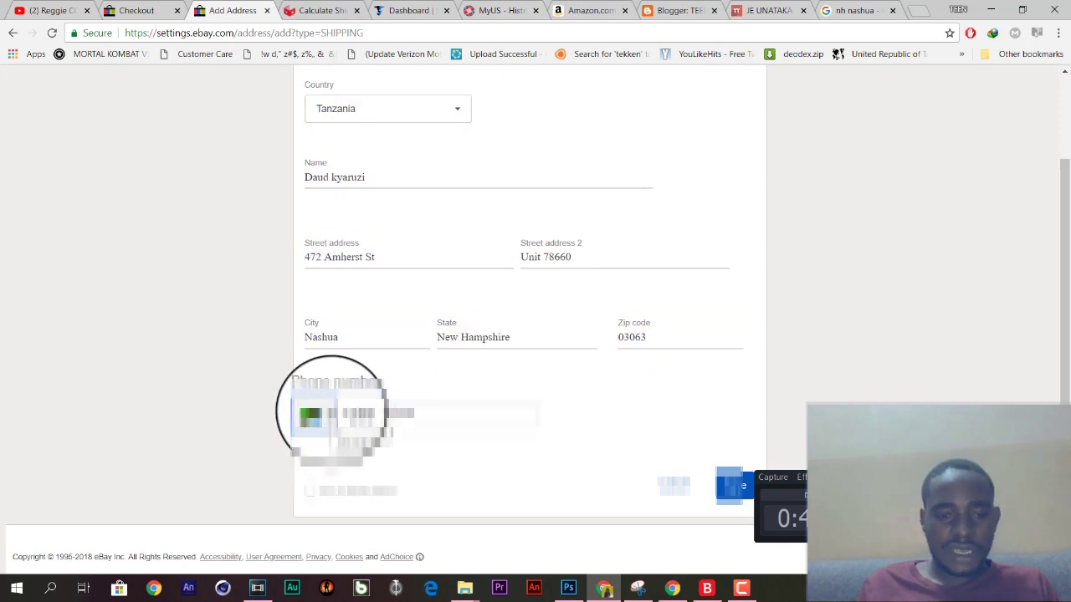
click(322, 411)
scroll(394, 548, down, 1)
scroll(394, 548, down, 5)
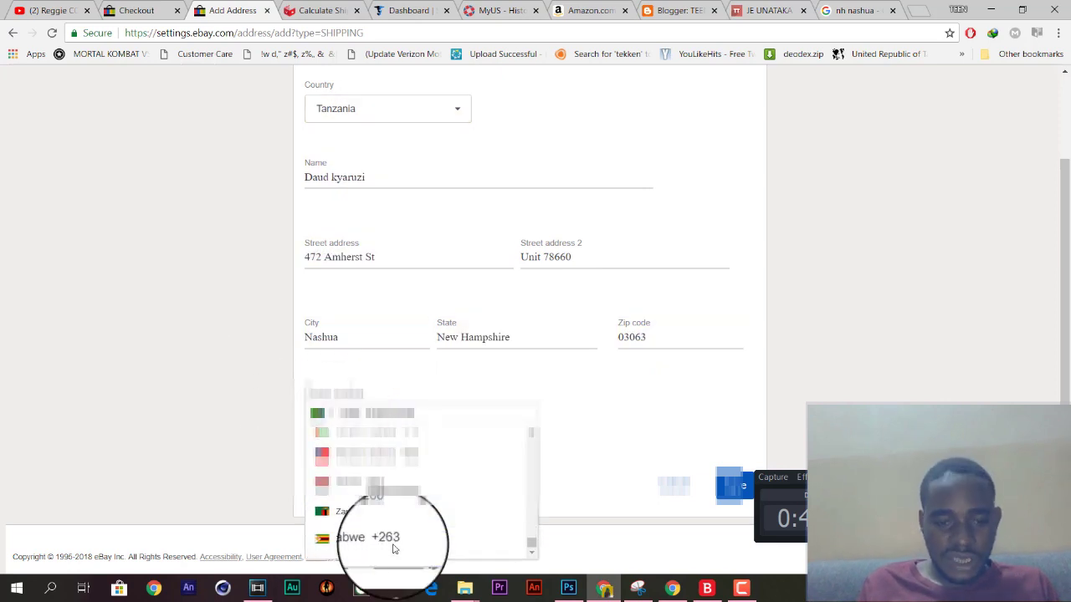
scroll(394, 548, up, 3)
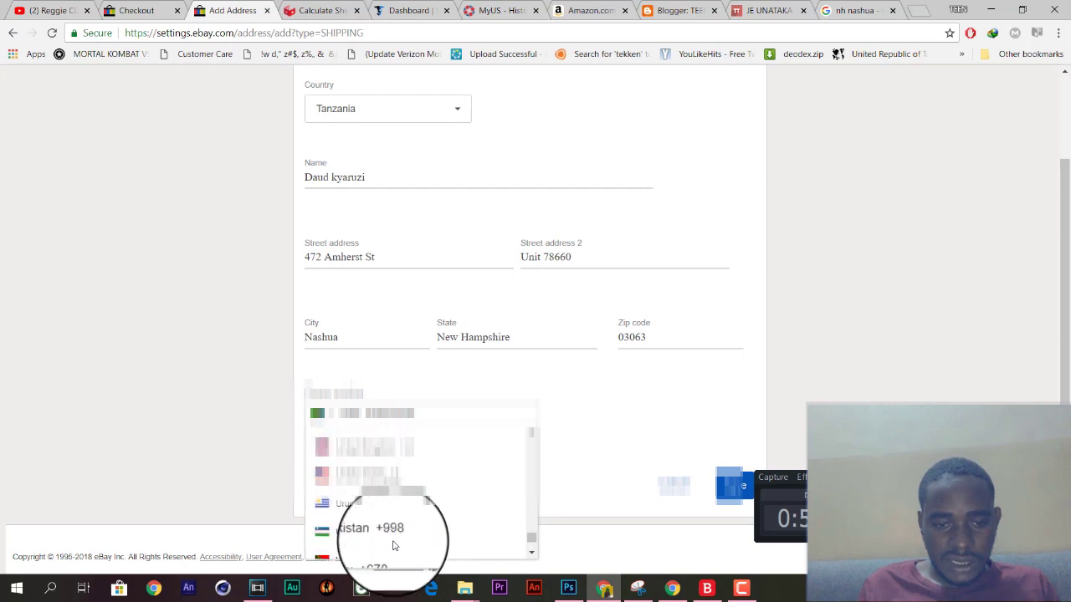
click(368, 475)
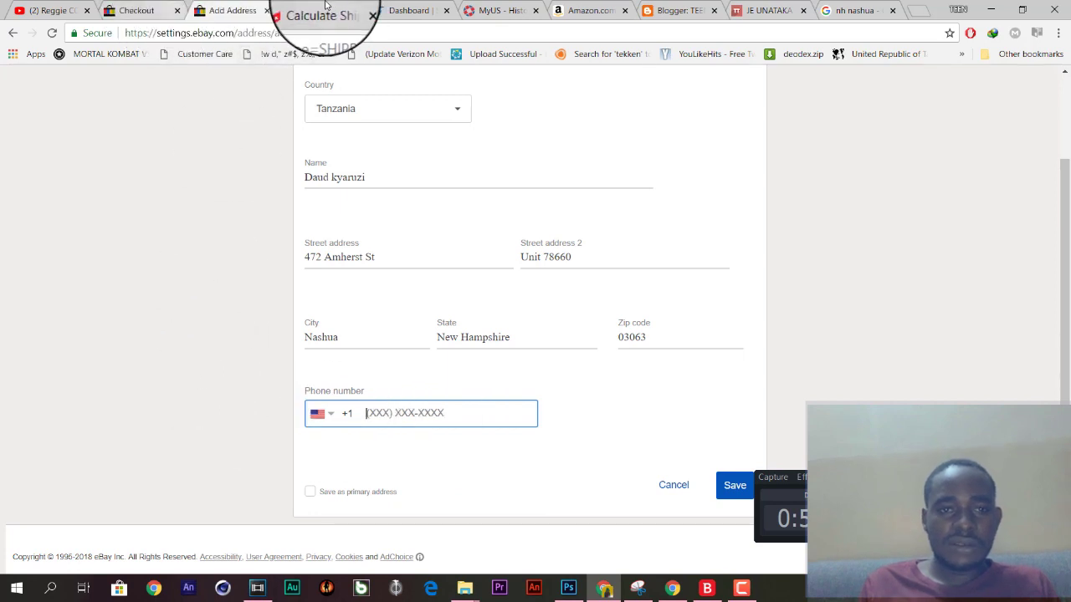
Copy the Stackry locker phone number into the eBay form's Phone number field.
click(408, 10)
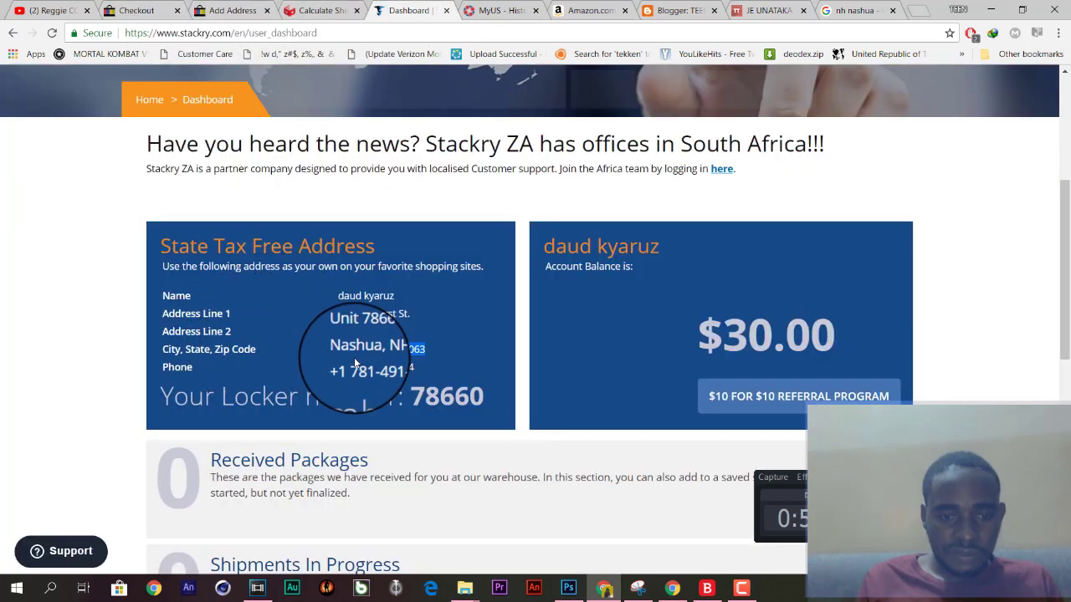
drag(352, 368, 422, 377)
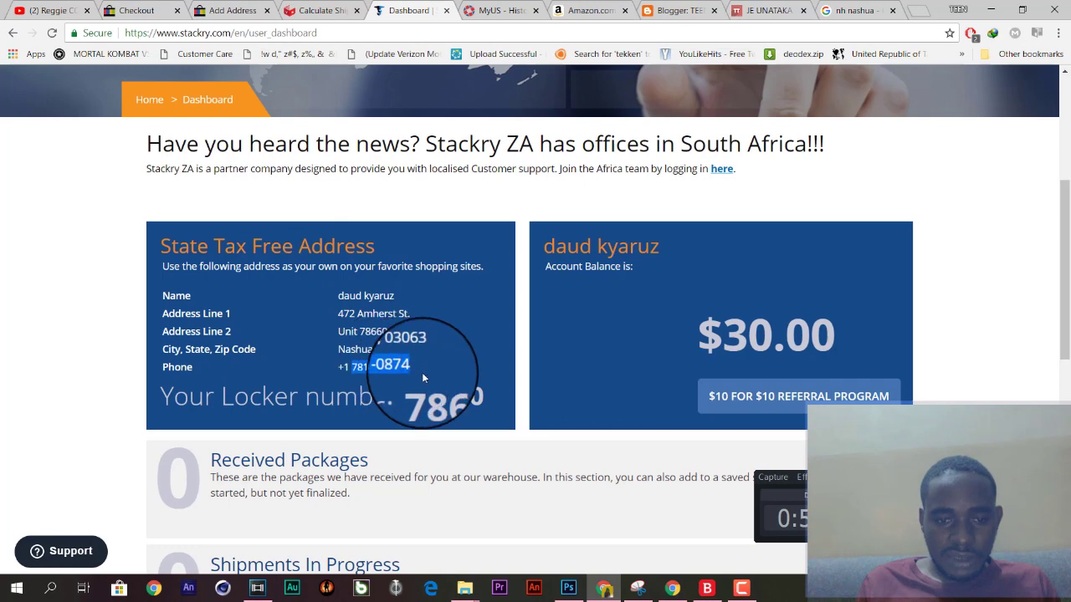
click(228, 11)
click(391, 414)
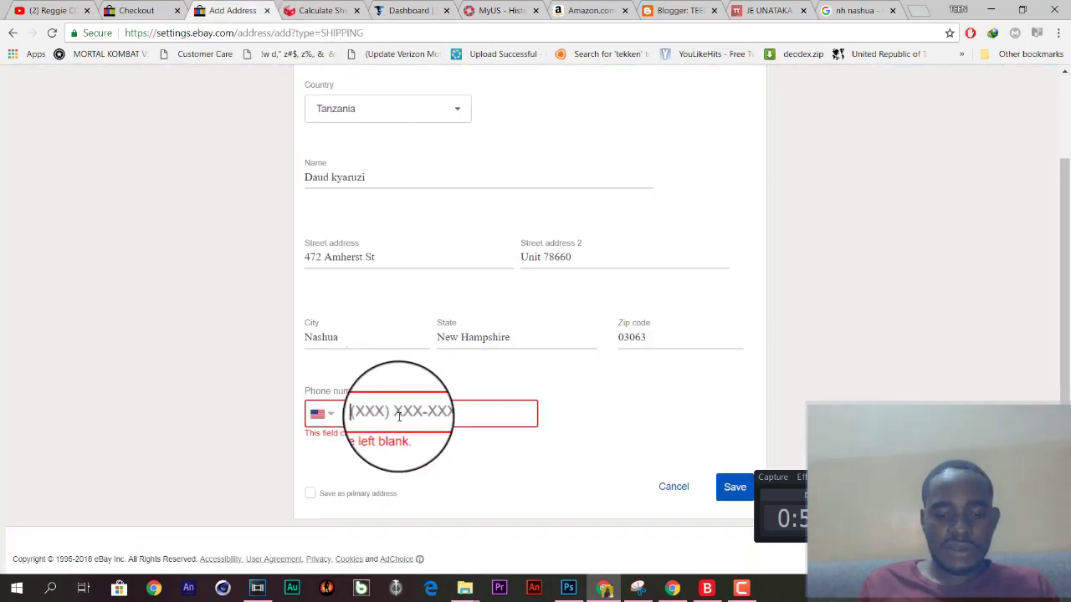
click(131, 416)
scroll(132, 416, down, 1)
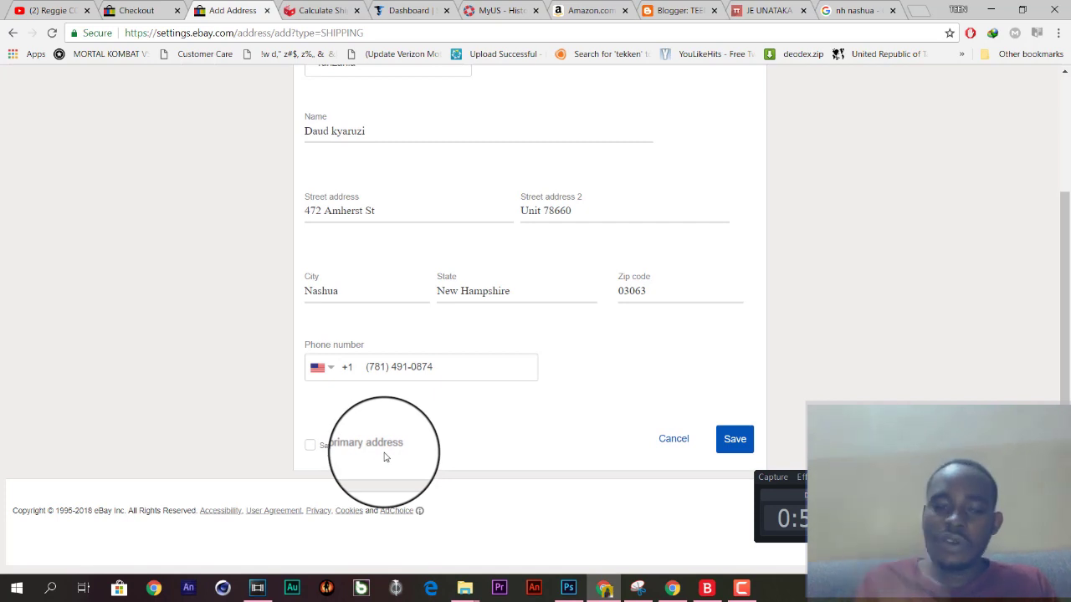
scroll(186, 396, up, 2)
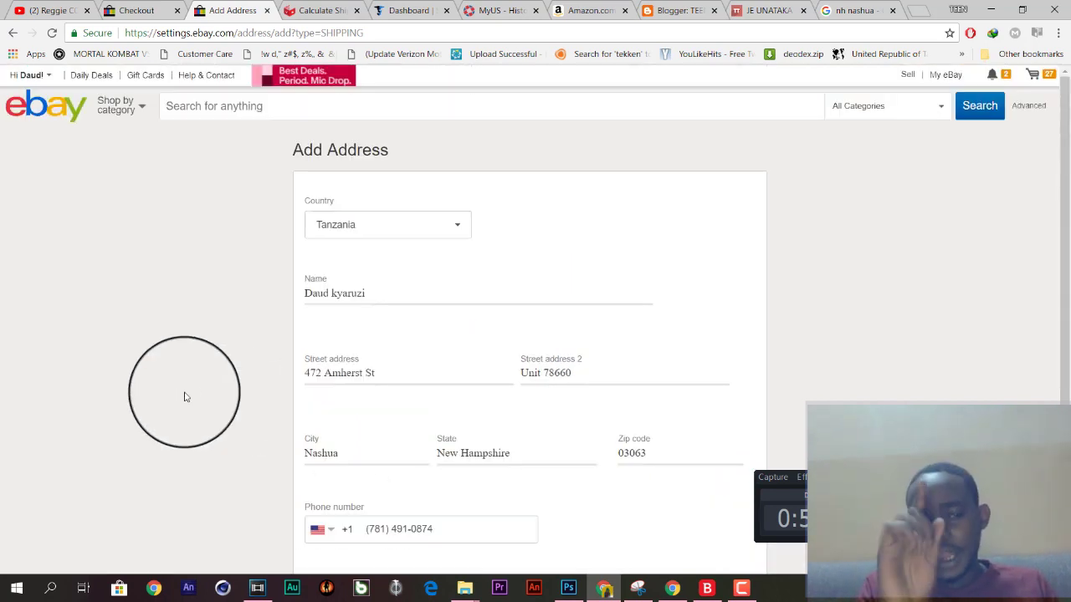
Open the Nashua address for editing, then return to the shipping addresses list to review it.
scroll(186, 396, down, 2)
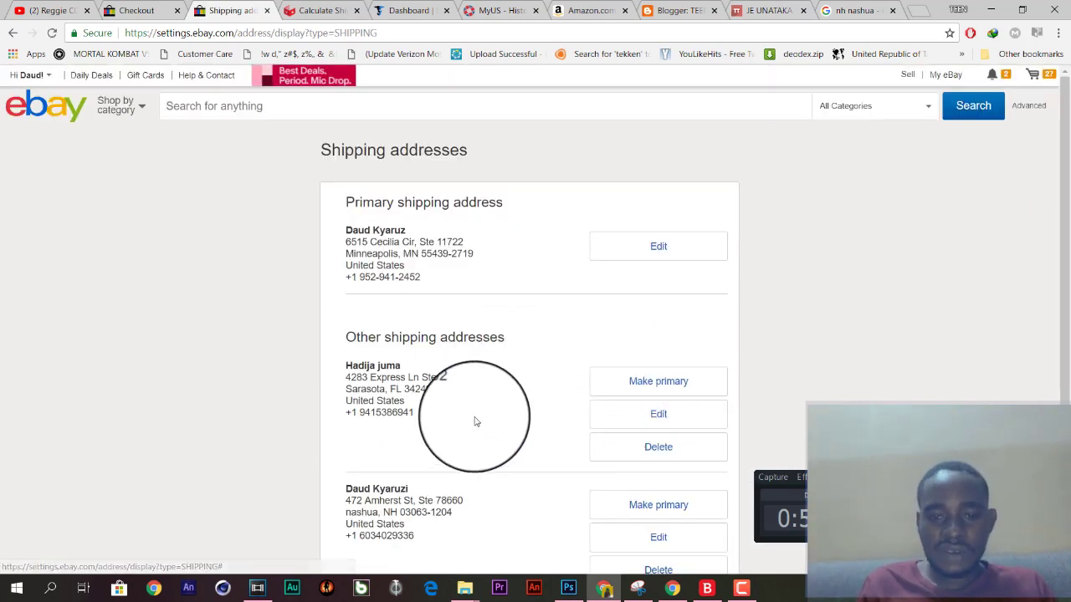
scroll(594, 397, down, 2)
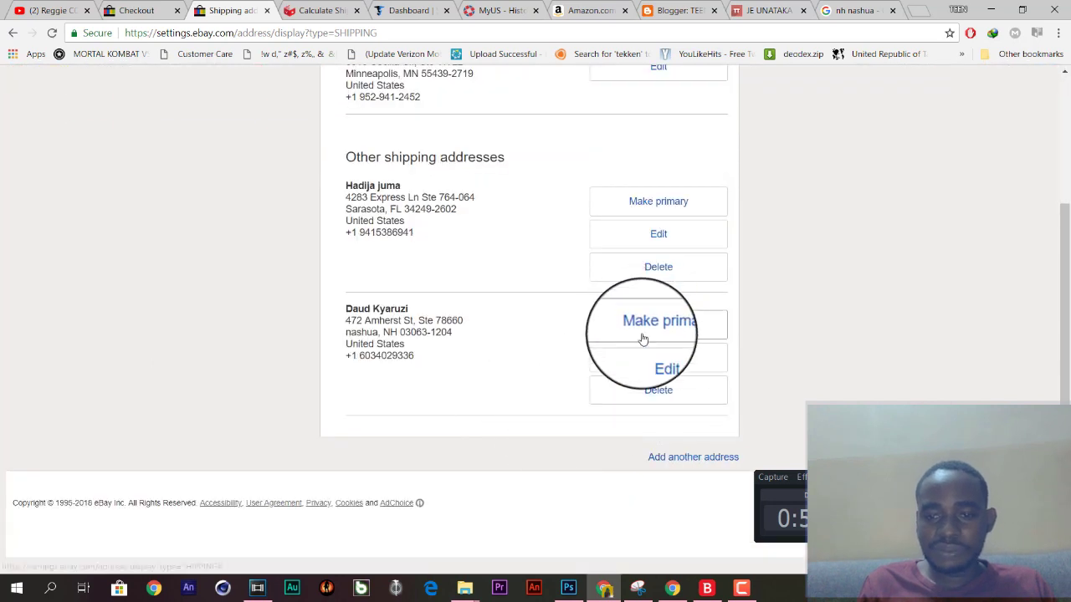
click(642, 362)
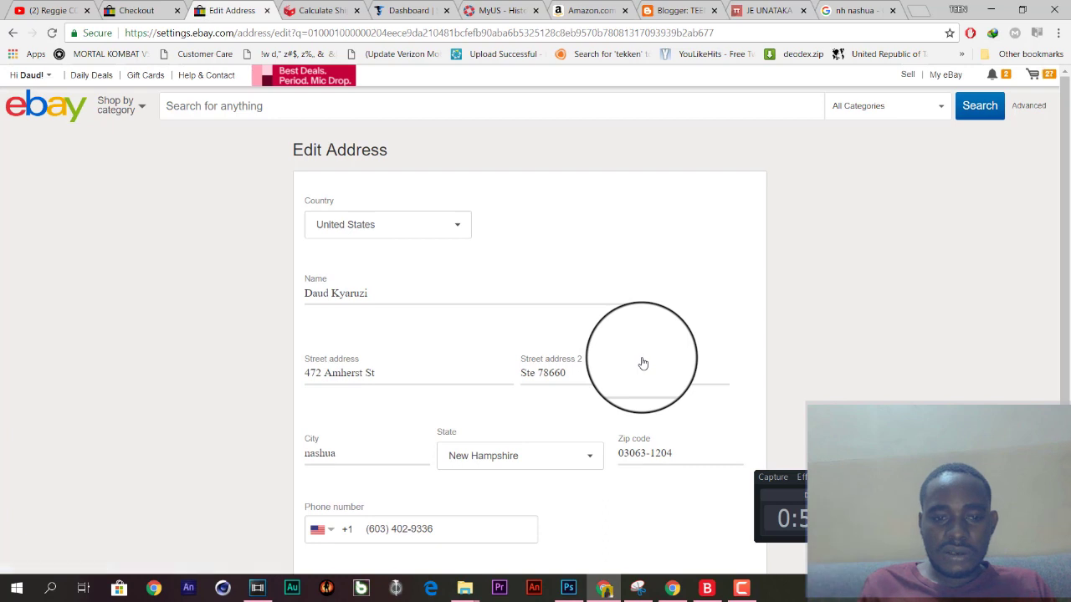
scroll(643, 362, down, 1)
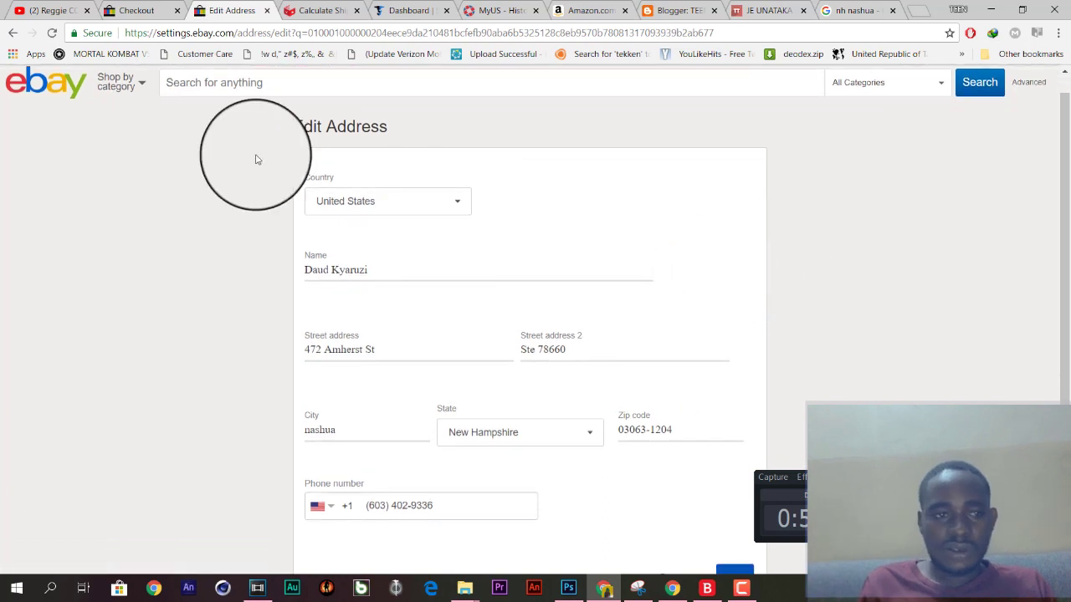
click(14, 33)
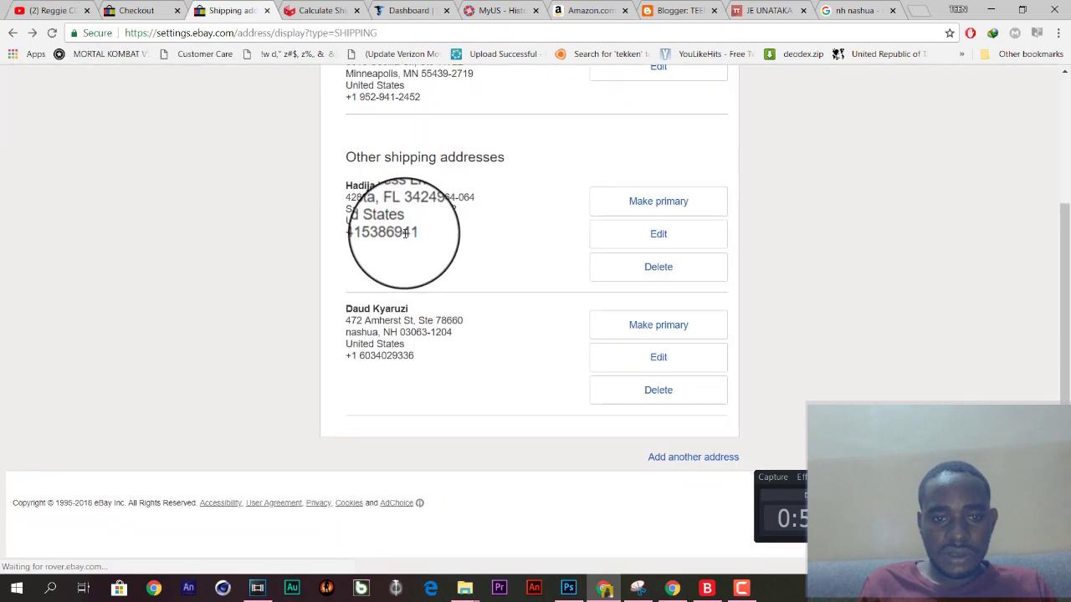
scroll(405, 235, up, 1)
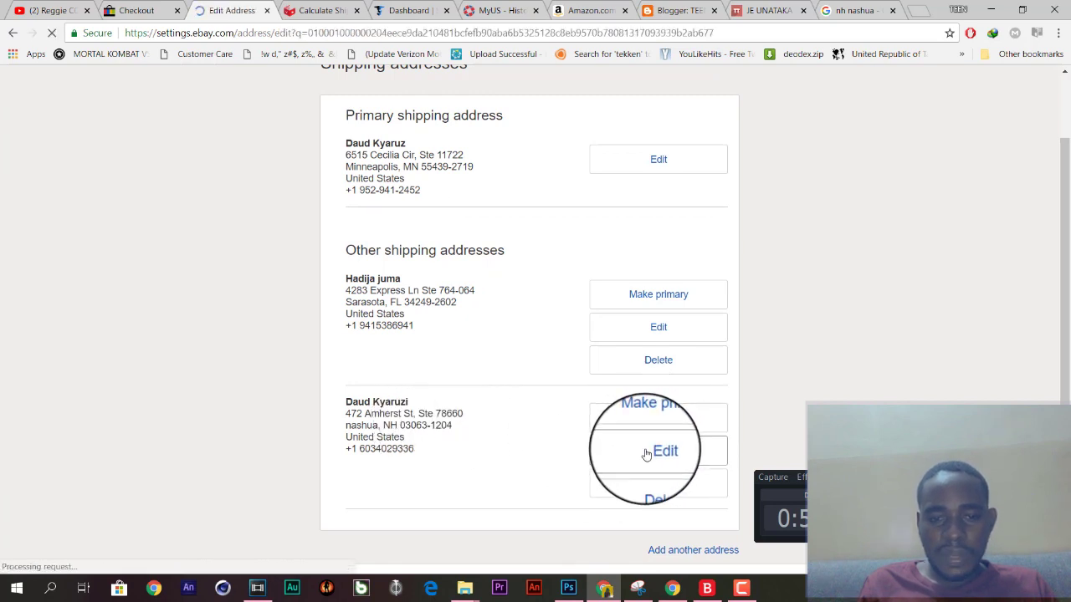
scroll(645, 455, down, 2)
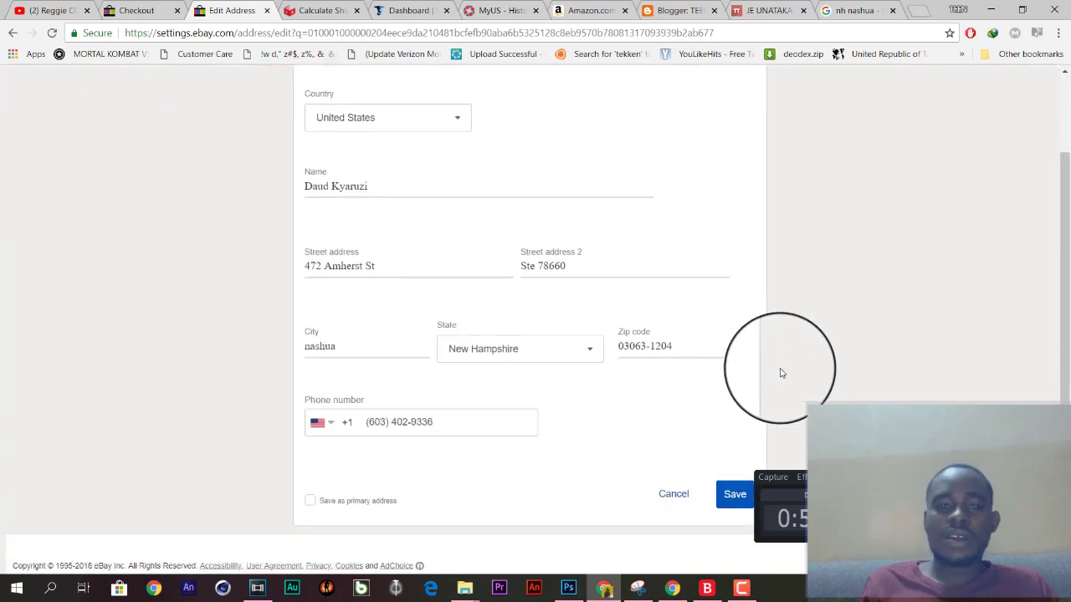
scroll(779, 371, down, 1)
scroll(781, 373, down, 1)
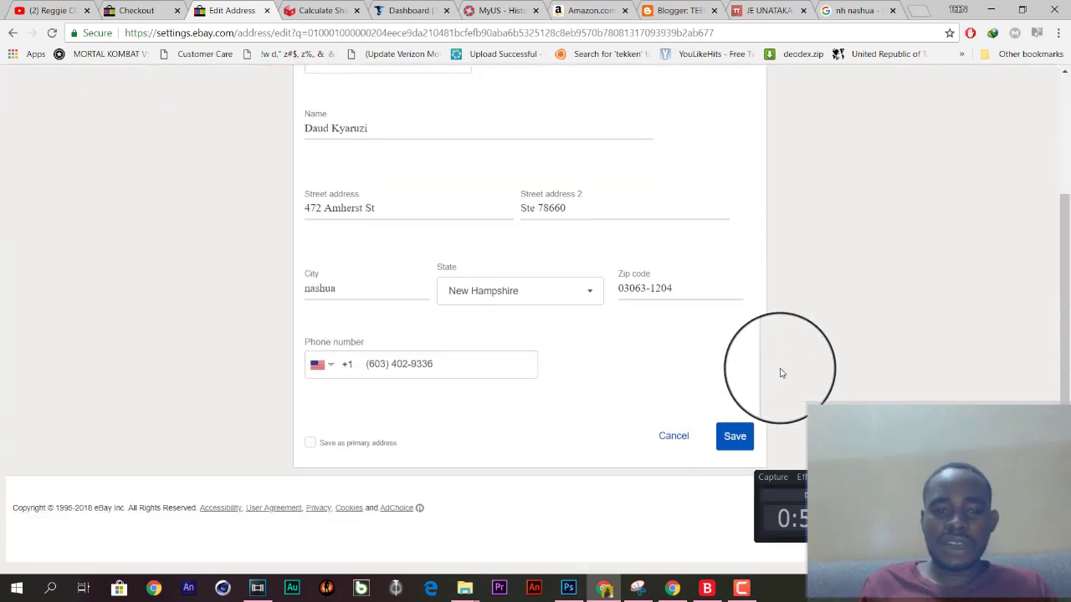
scroll(780, 374, up, 3)
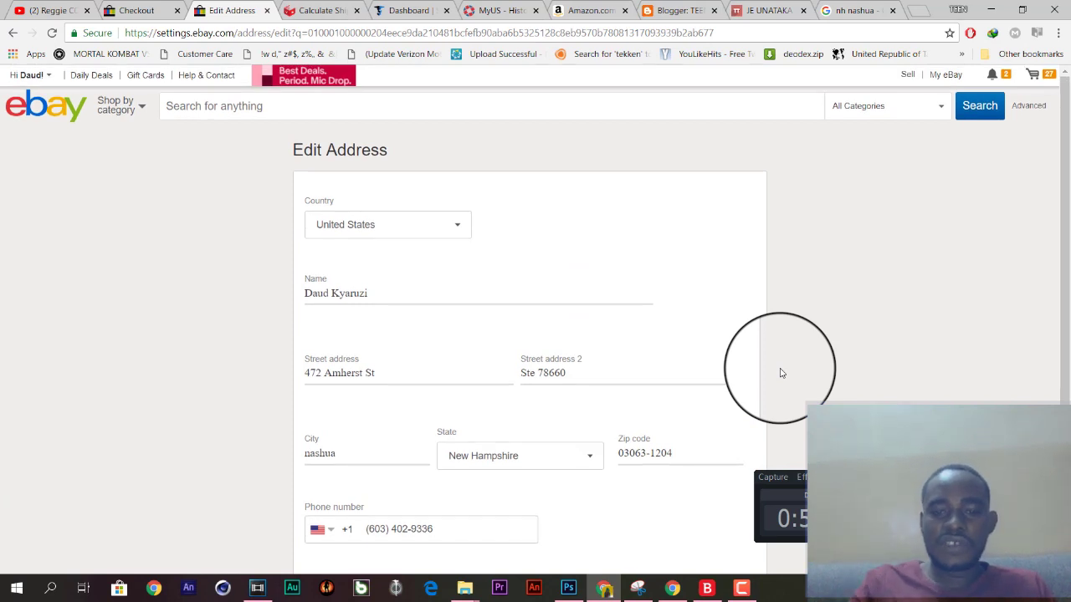
scroll(780, 373, down, 3)
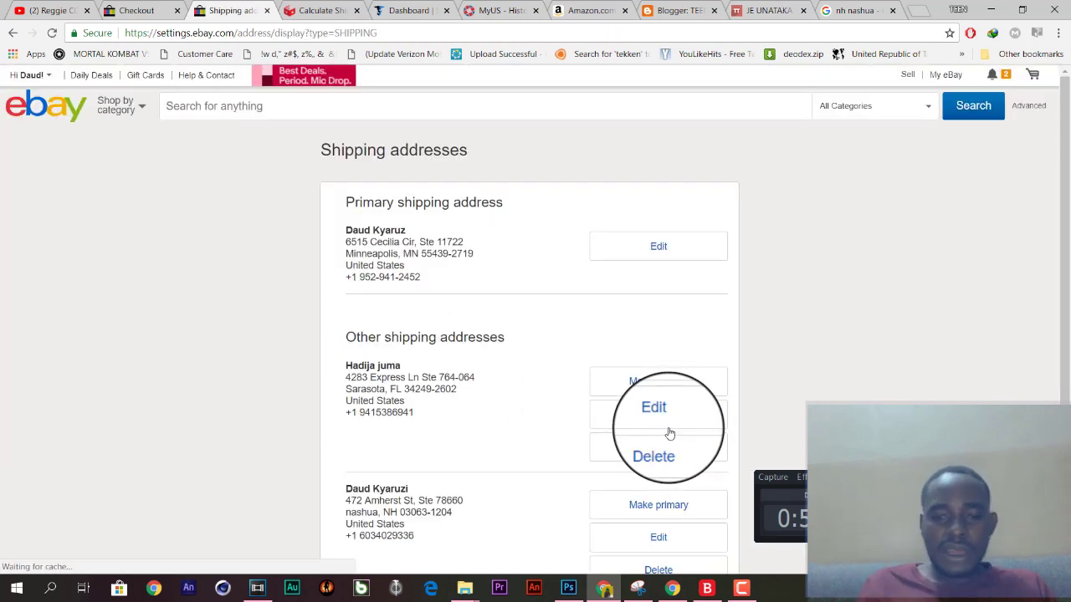
scroll(827, 399, down, 3)
scroll(827, 399, up, 3)
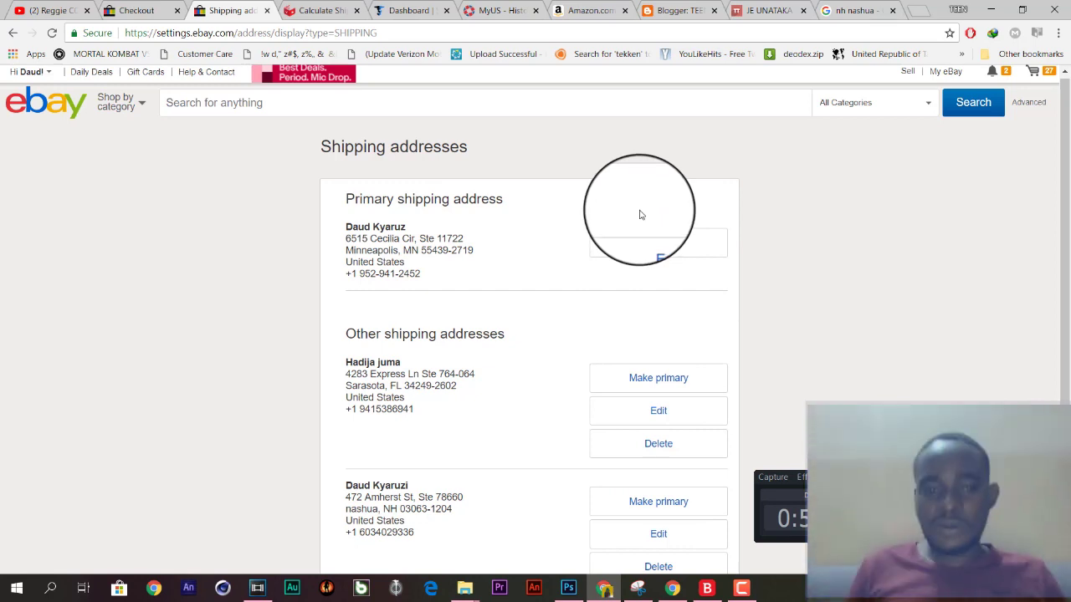
drag(343, 275, 347, 230)
click(347, 231)
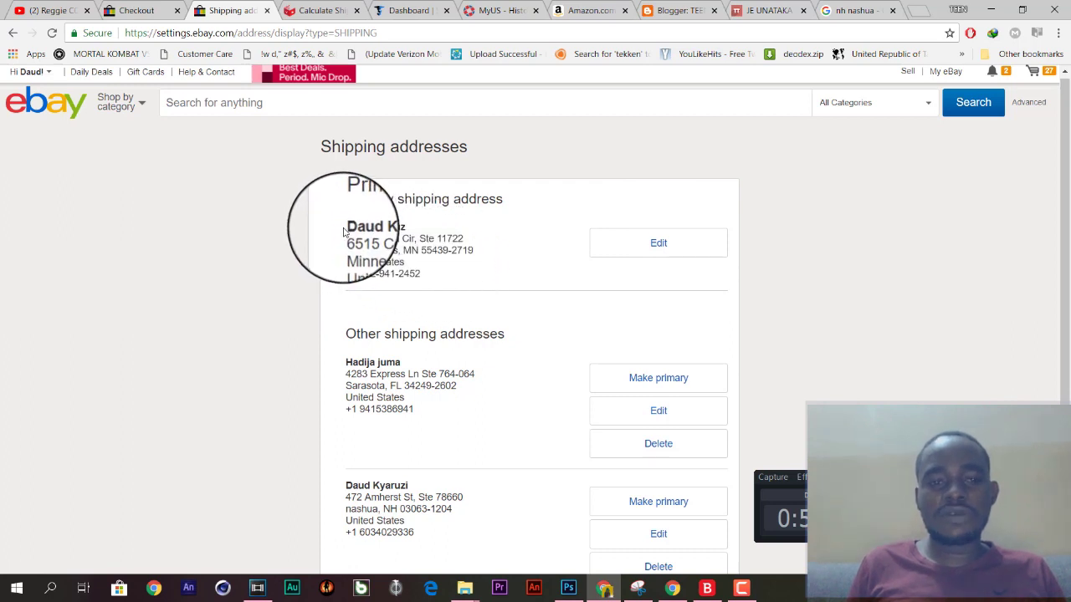
triple_click(347, 231)
click(306, 238)
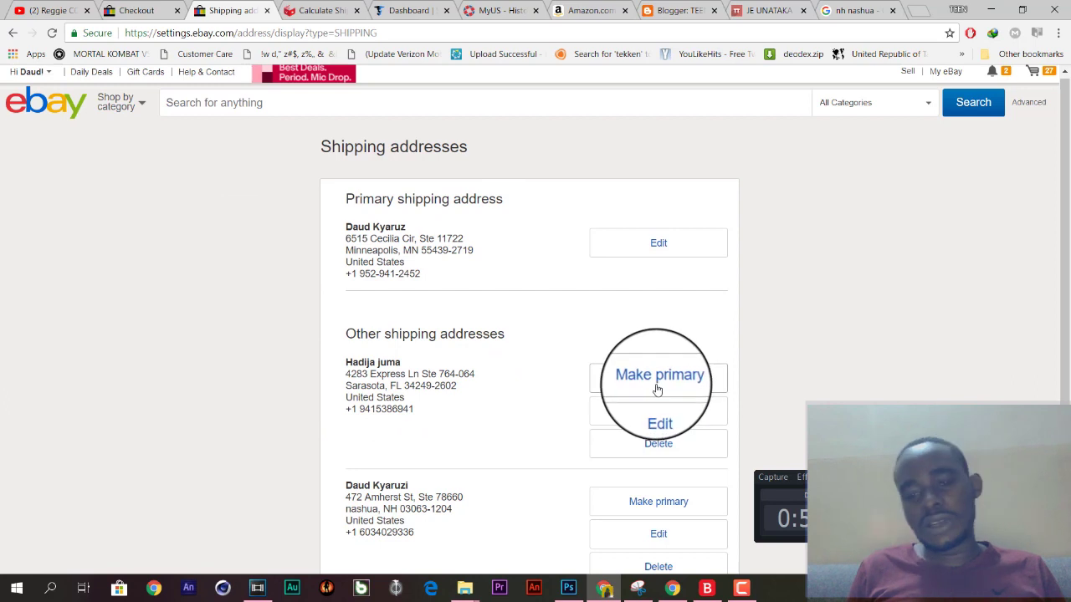
scroll(387, 374, down, 1)
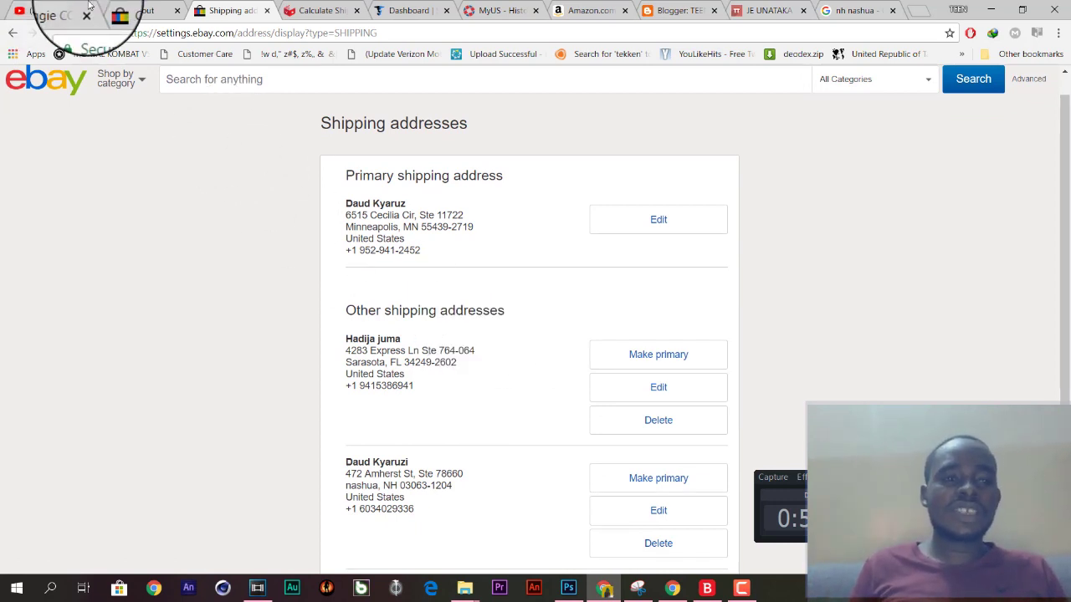
Return to the Logitech K700 listing and Buy It Now, declining the protection plan.
click(113, 9)
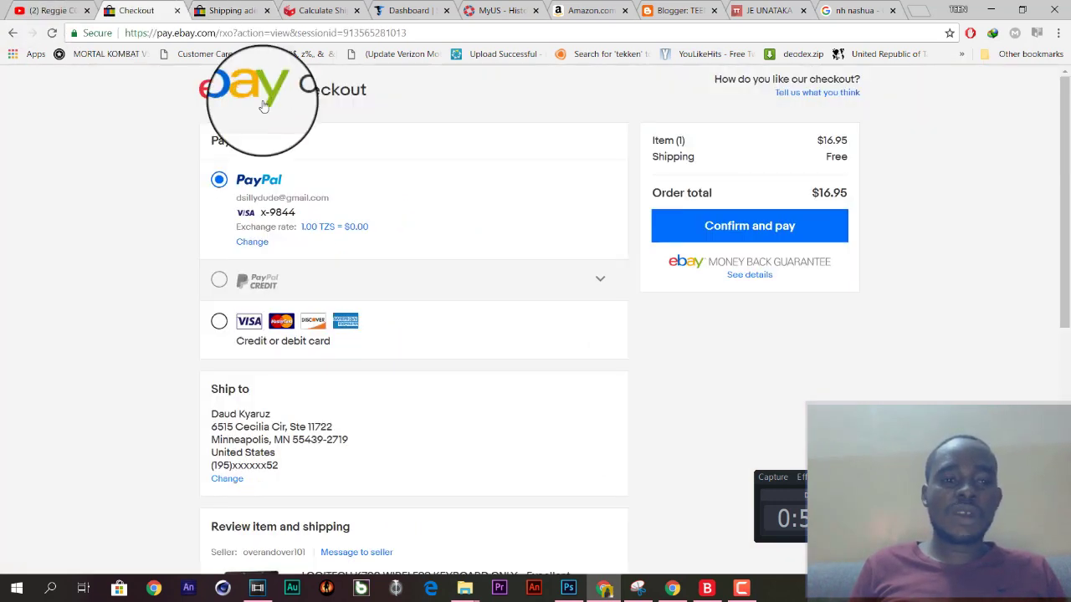
click(4, 37)
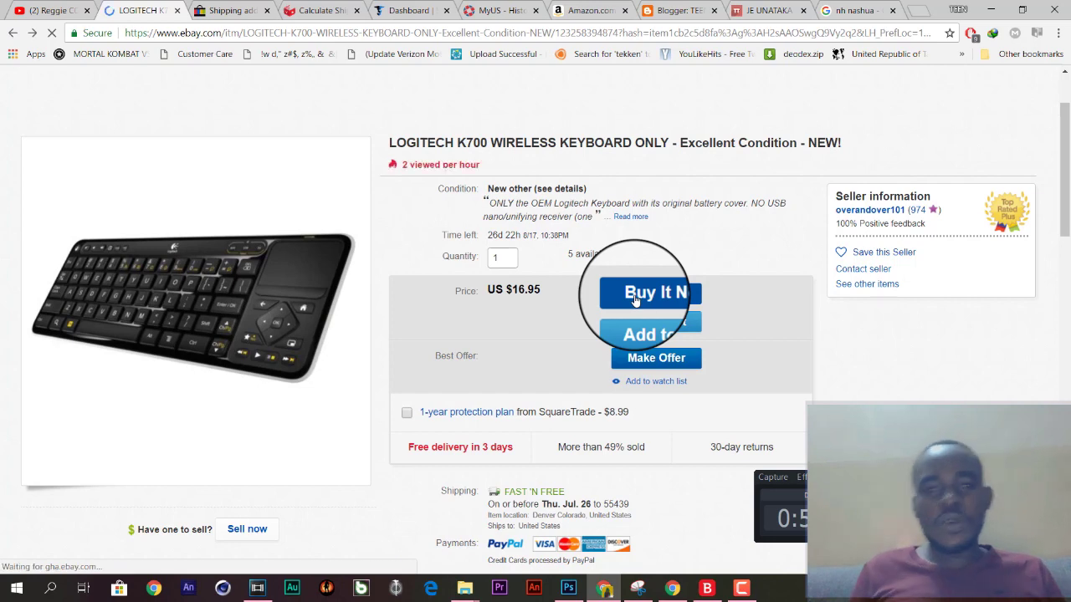
click(393, 8)
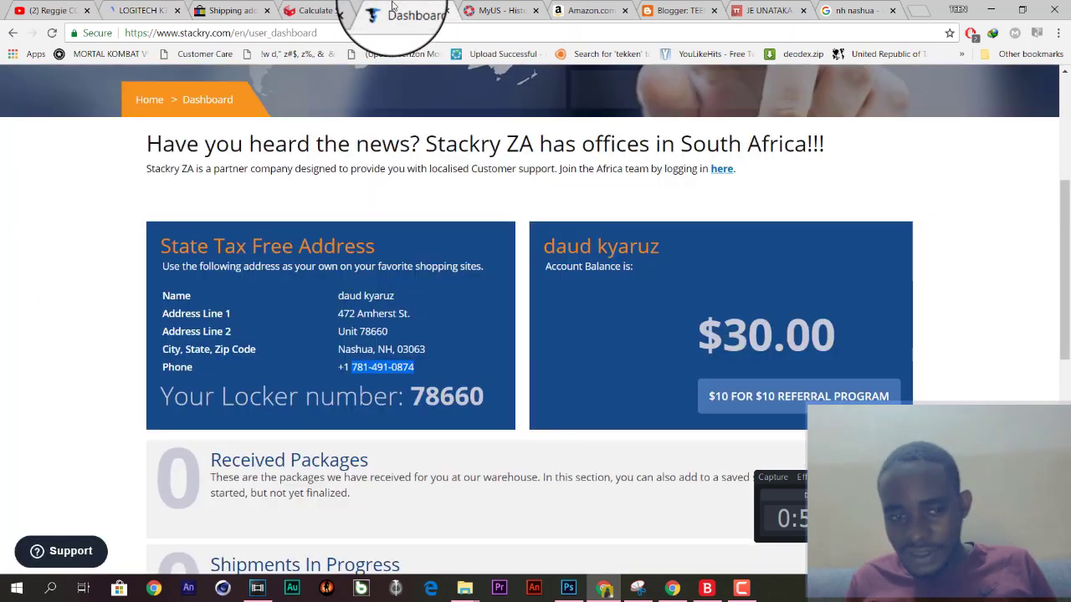
click(125, 10)
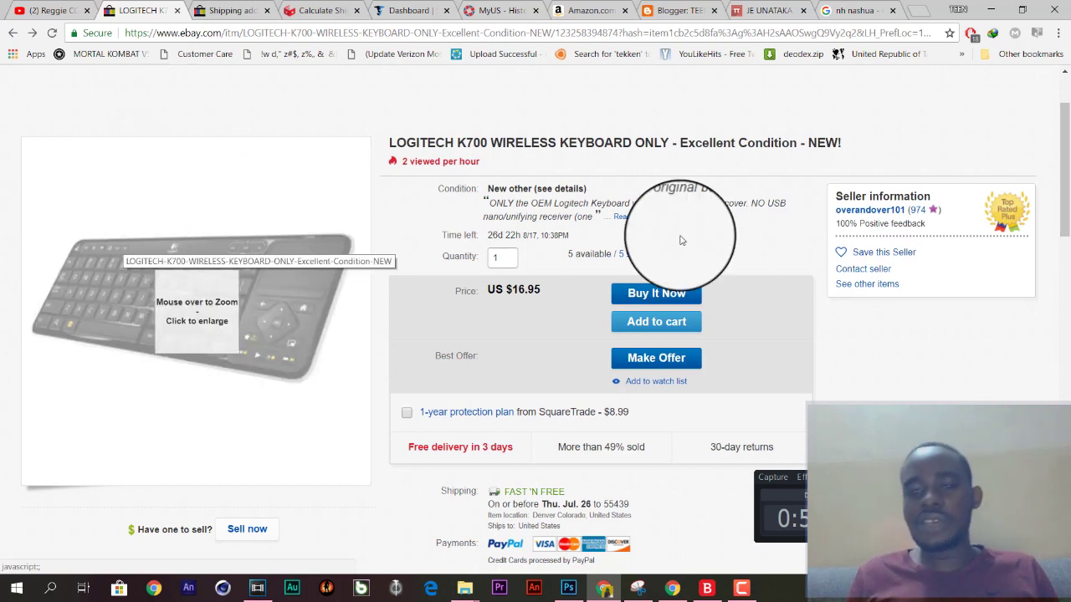
click(655, 290)
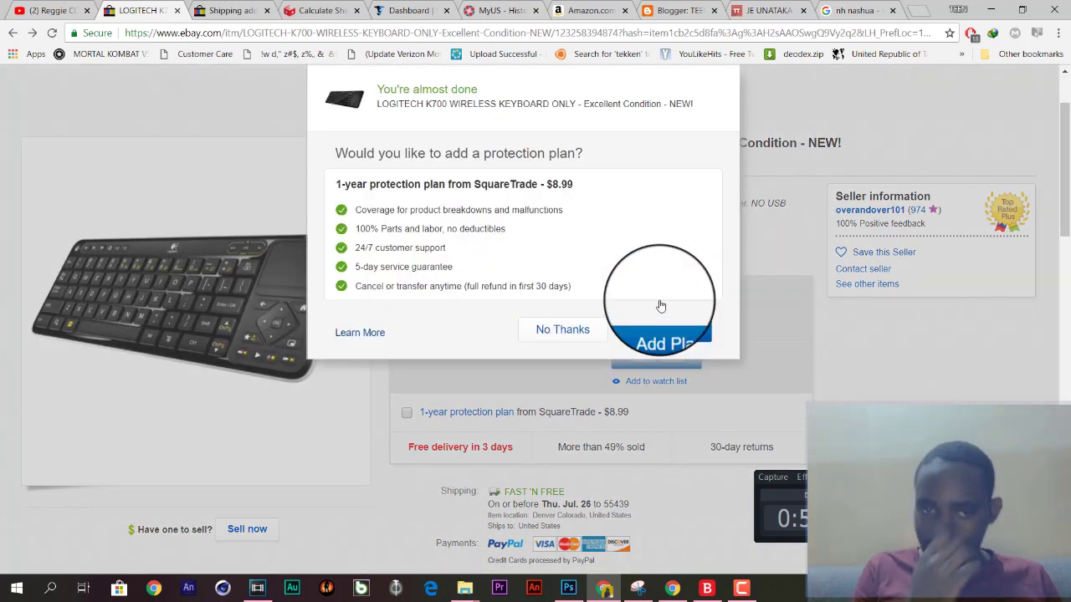
click(535, 342)
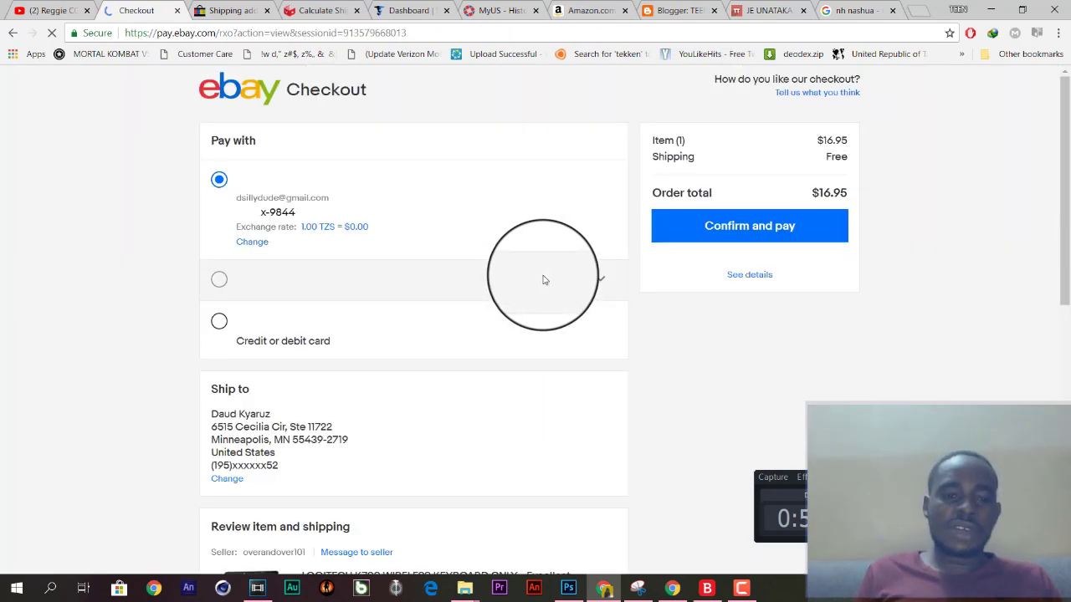
scroll(645, 327, down, 2)
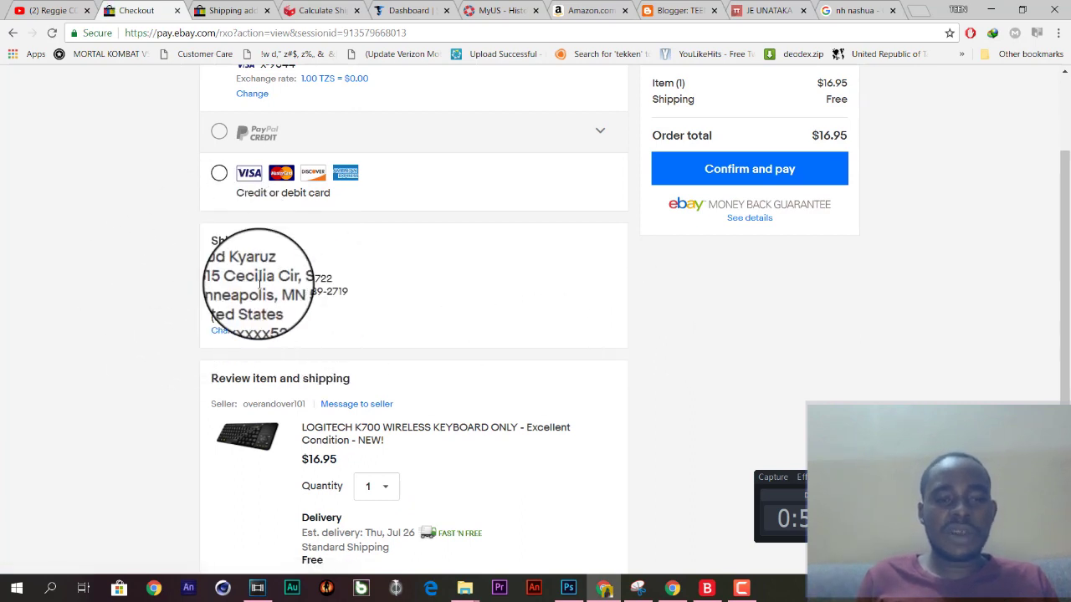
drag(295, 327, 196, 265)
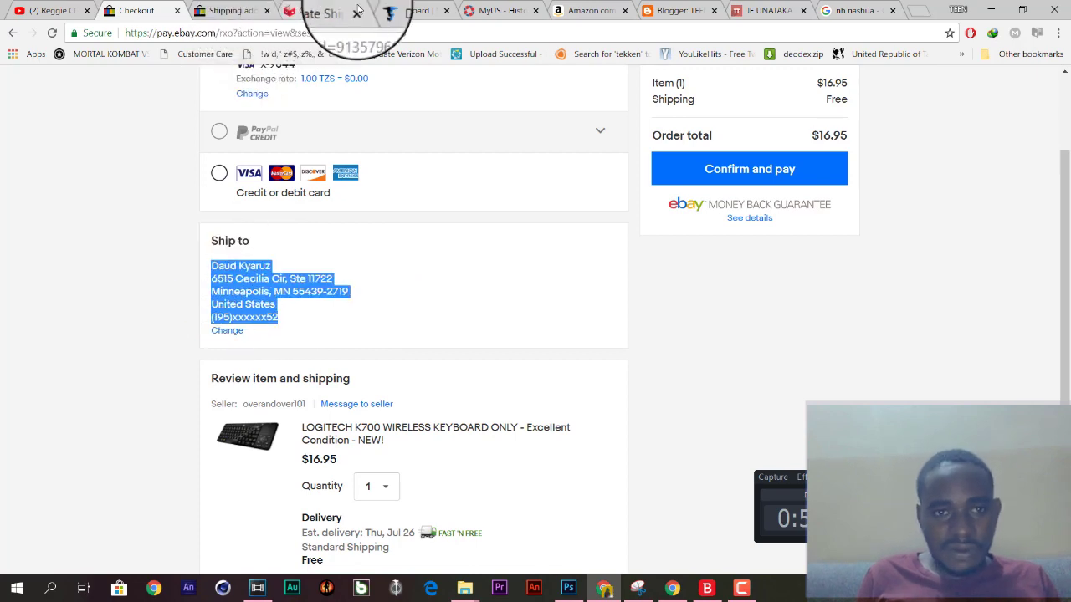
click(408, 10)
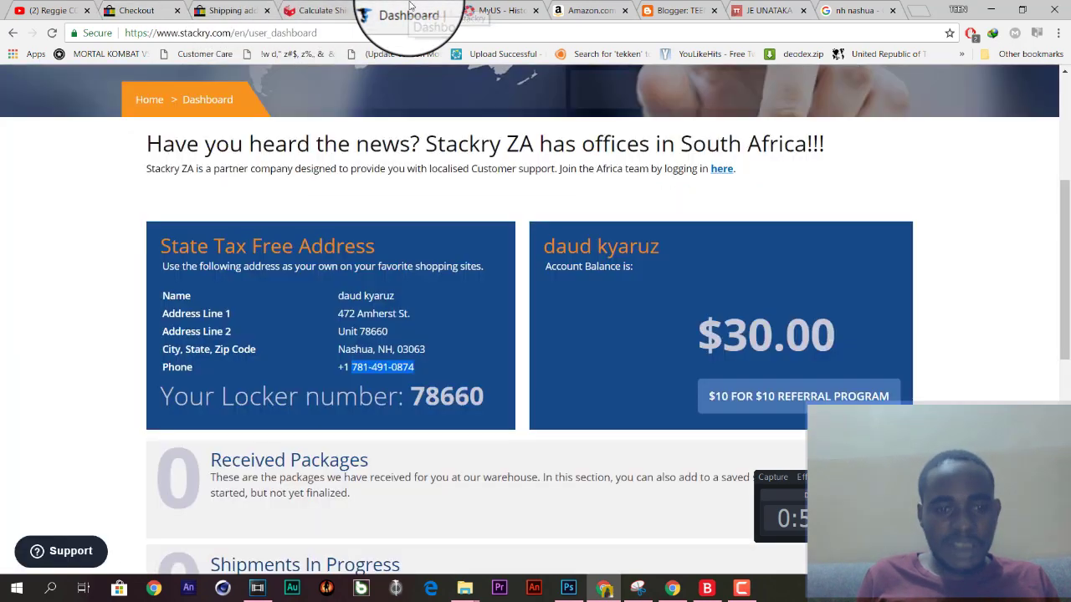
click(232, 10)
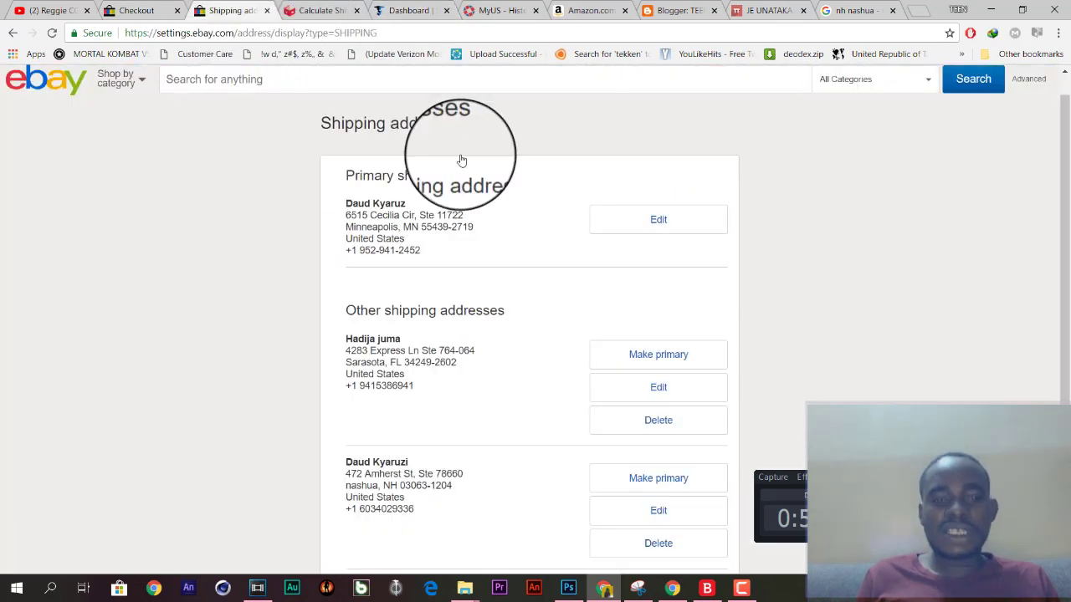
click(136, 10)
click(801, 352)
scroll(801, 353, down, 1)
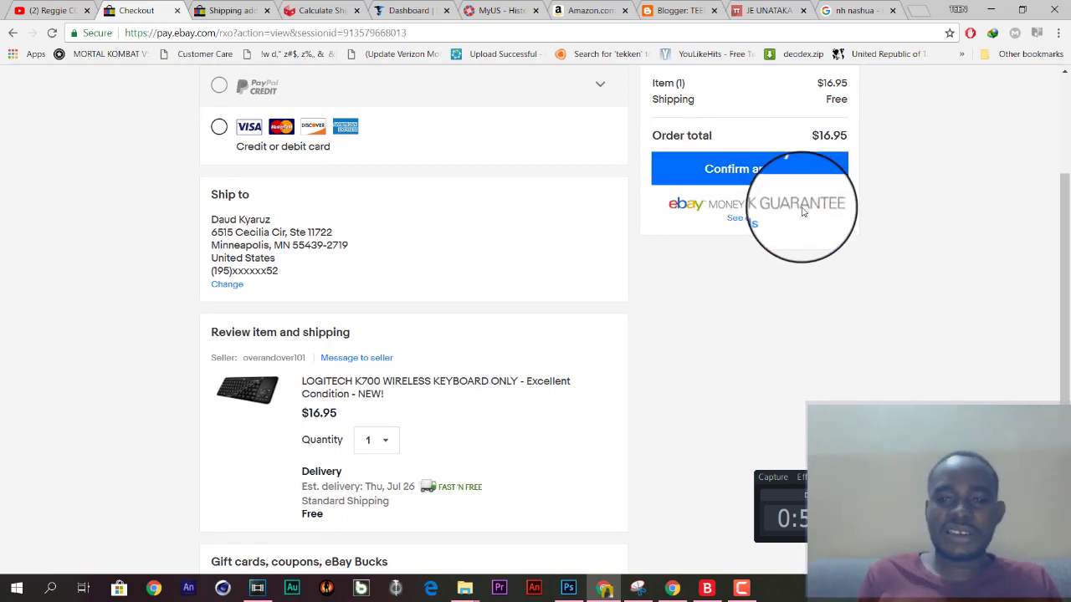
scroll(794, 369, up, 3)
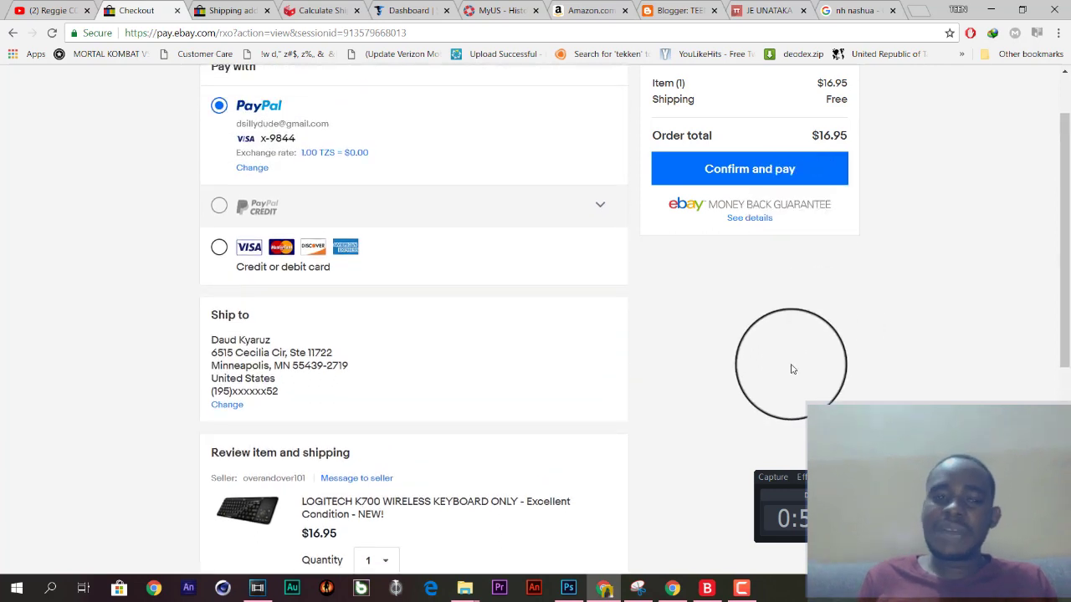
Choose Credit or debit card as the payment method and try its empty card number field.
click(220, 253)
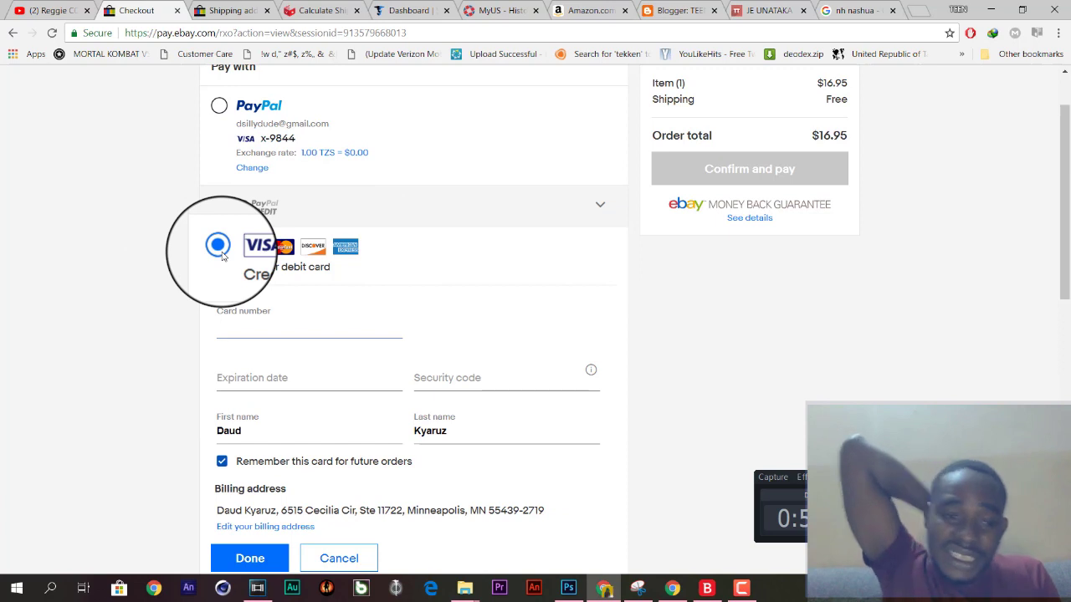
click(251, 326)
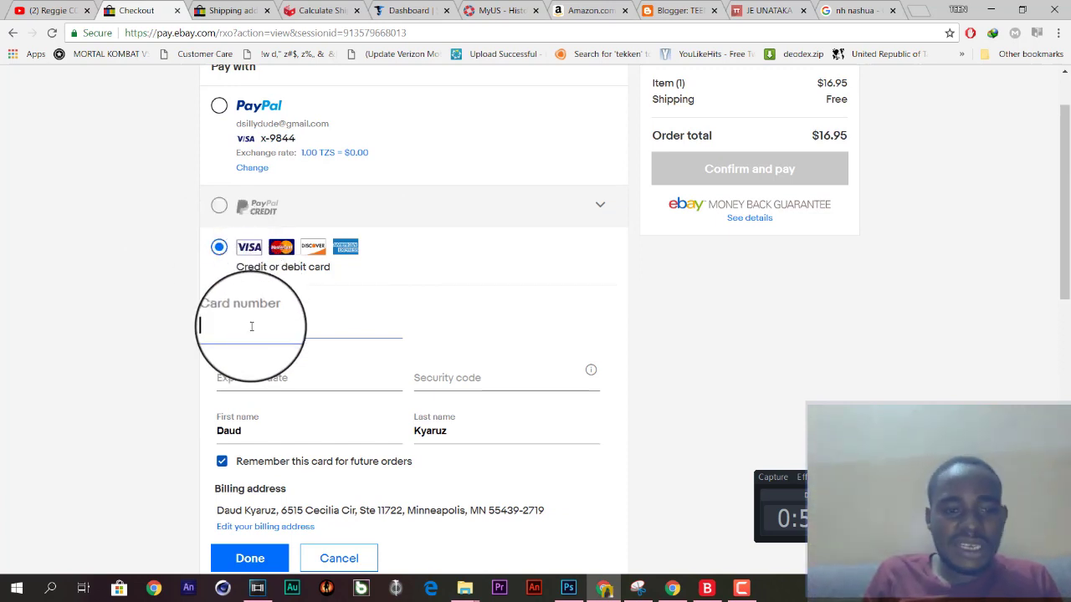
click(191, 387)
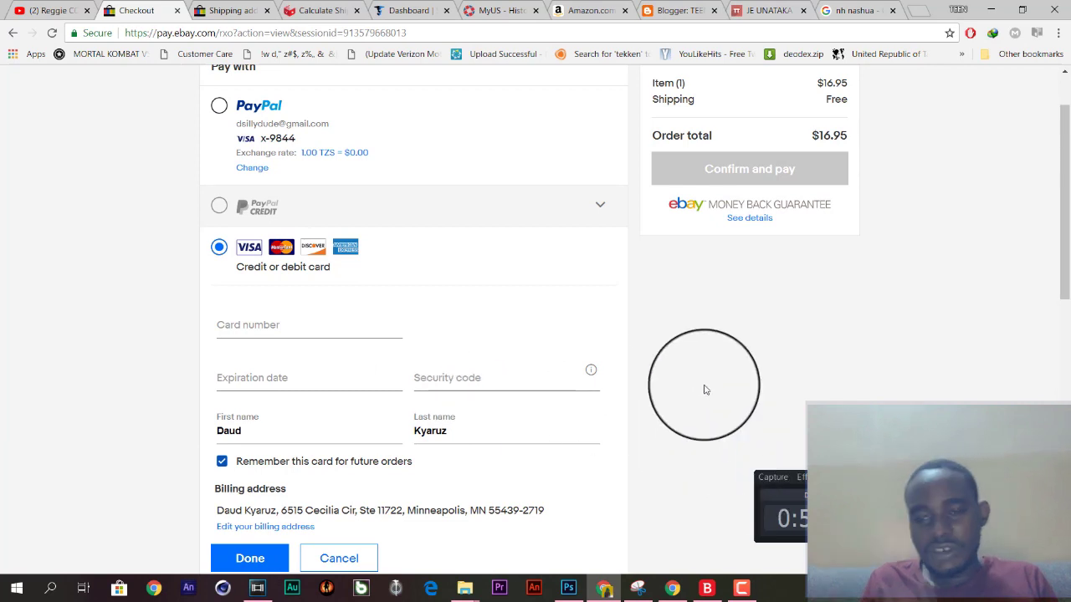
scroll(705, 390, up, 1)
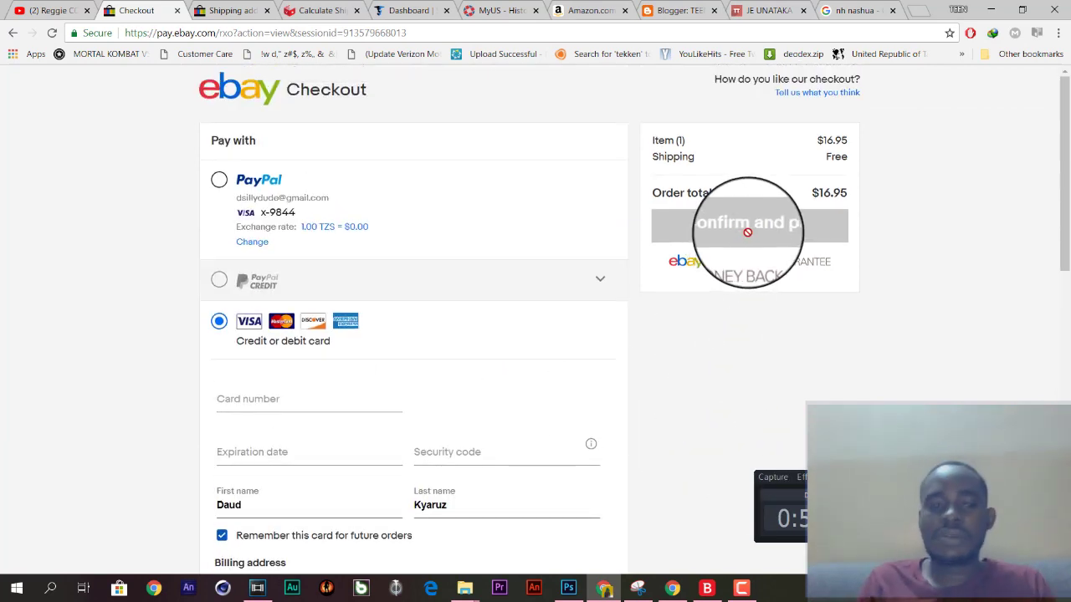
click(219, 180)
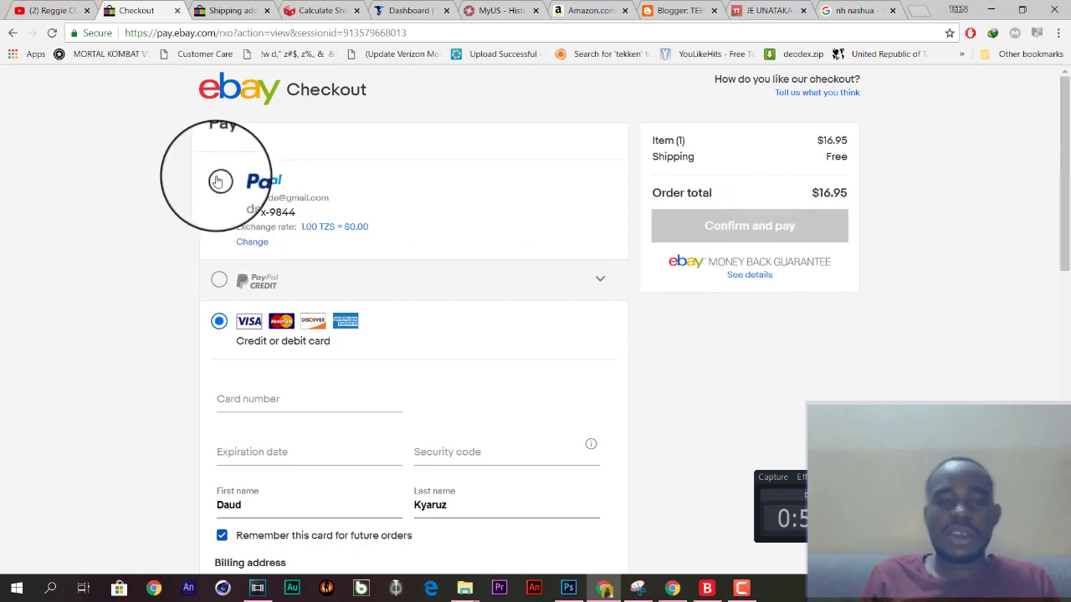